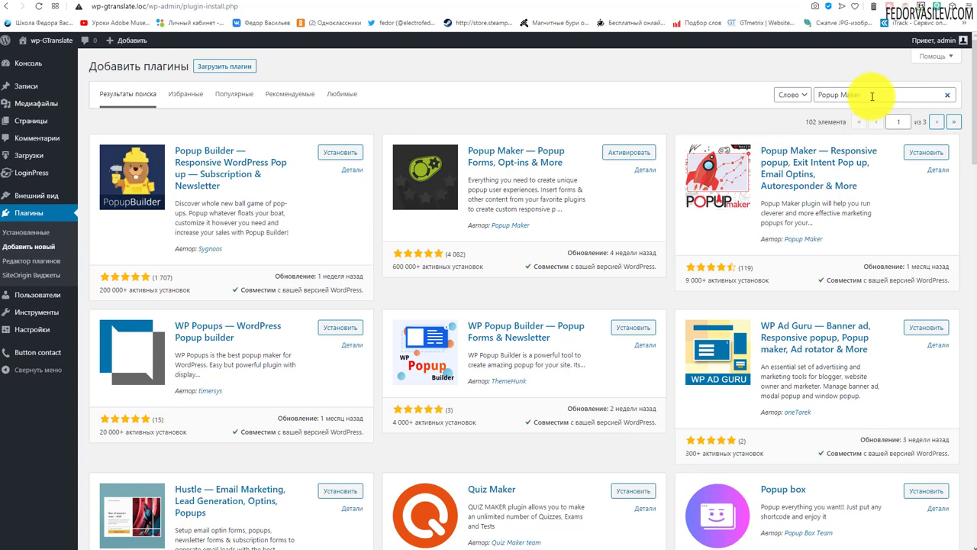
Activate the installed Popup Maker — Popup Forms, Opt-ins & More plugin from the "Popup Maker" search results.
drag(872, 96, 811, 96)
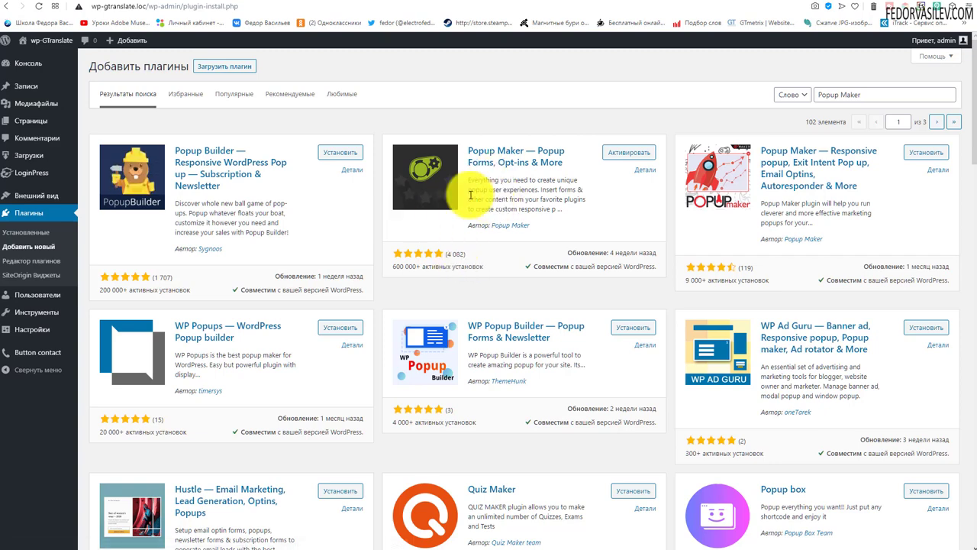
click(619, 152)
mouse_move(23, 176)
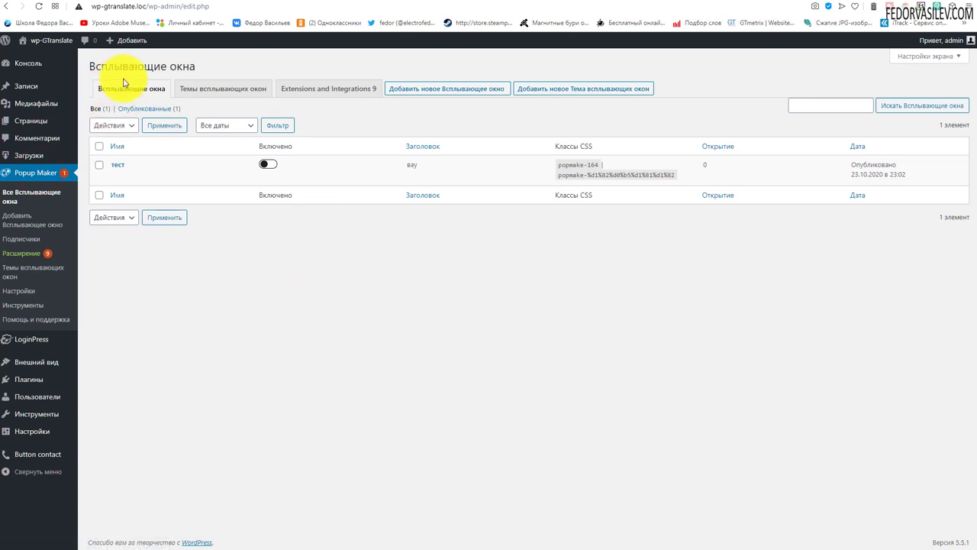
Look over the Popup Maker popup list, including the row actions and enabled switch of the "тест" popup.
mouse_move(131, 179)
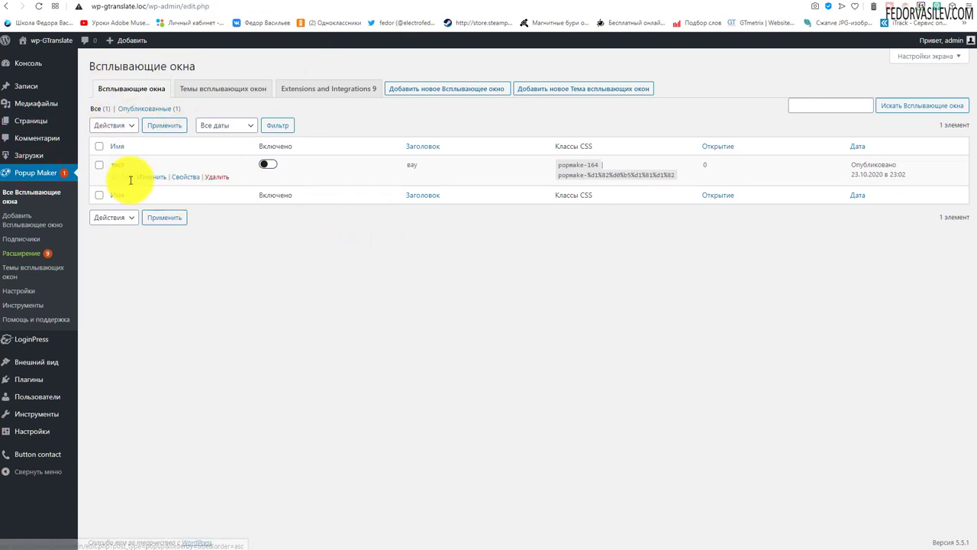
click(264, 161)
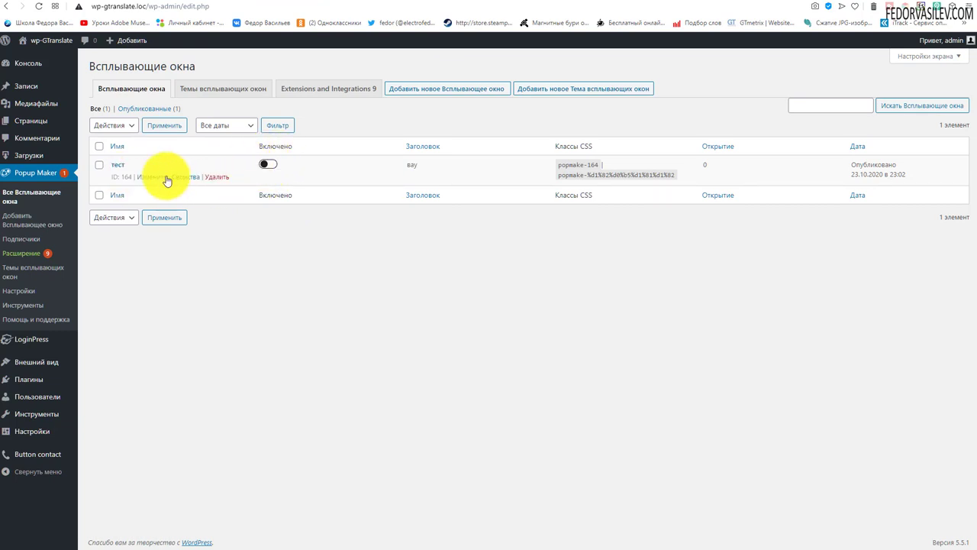
click(268, 165)
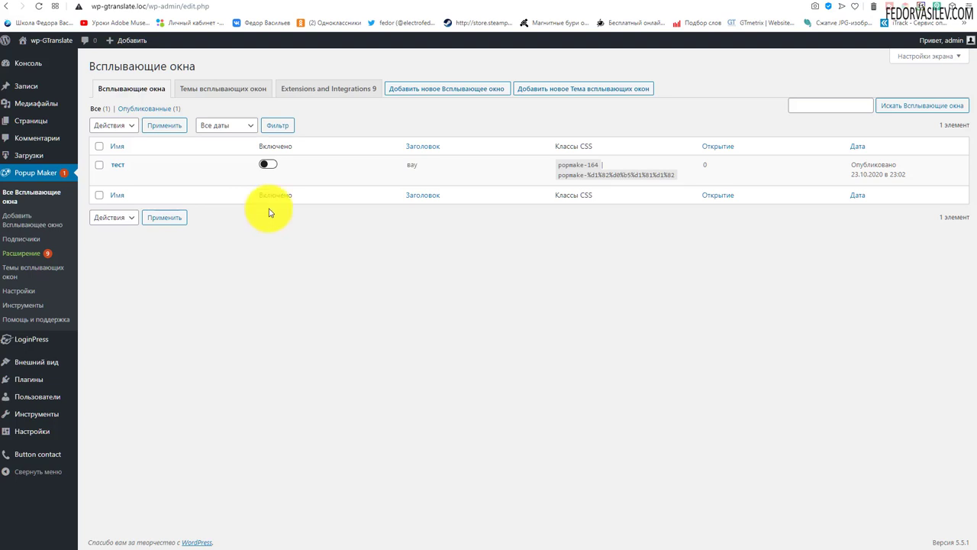
Open the Light Box popup theme and look through its preview and its overlay, container, title and content settings.
click(220, 88)
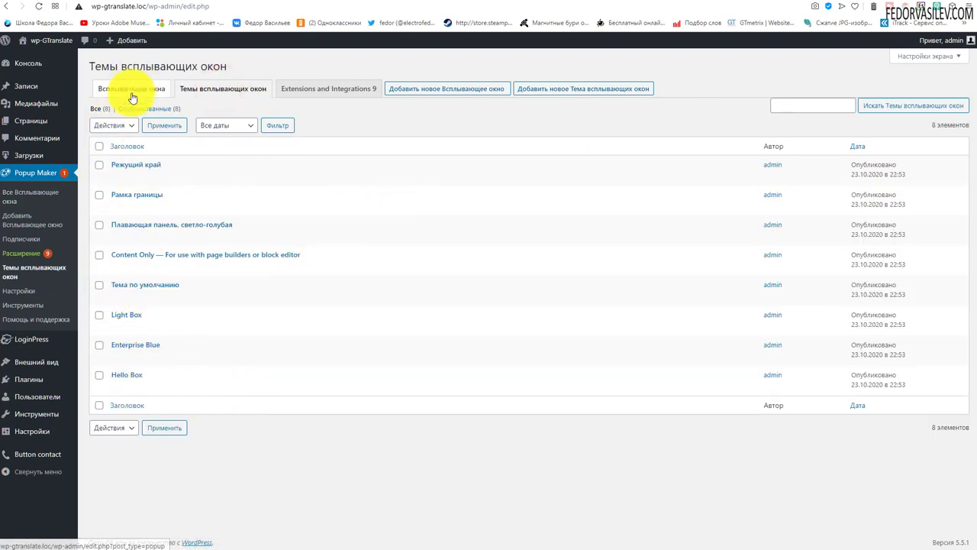
click(128, 319)
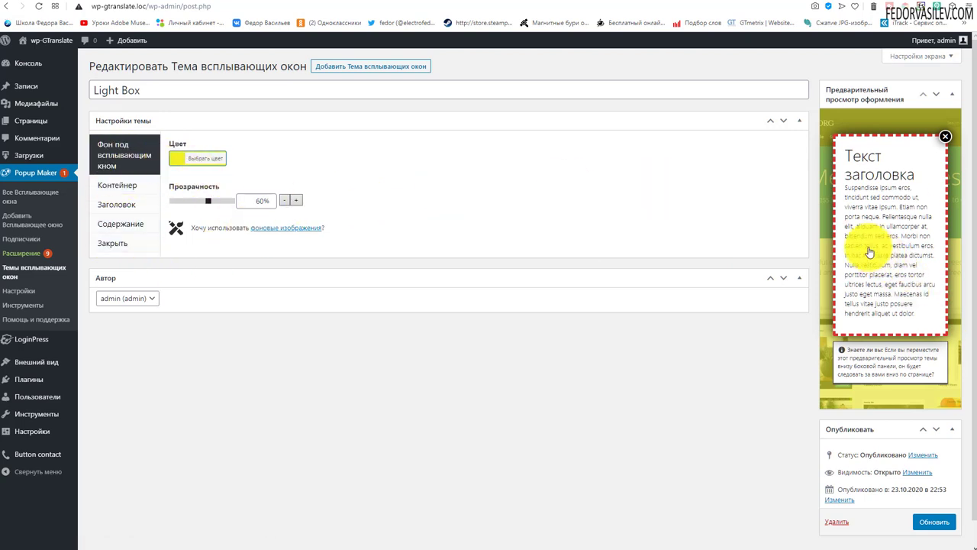
scroll(870, 263, down, 1)
scroll(239, 252, up, 1)
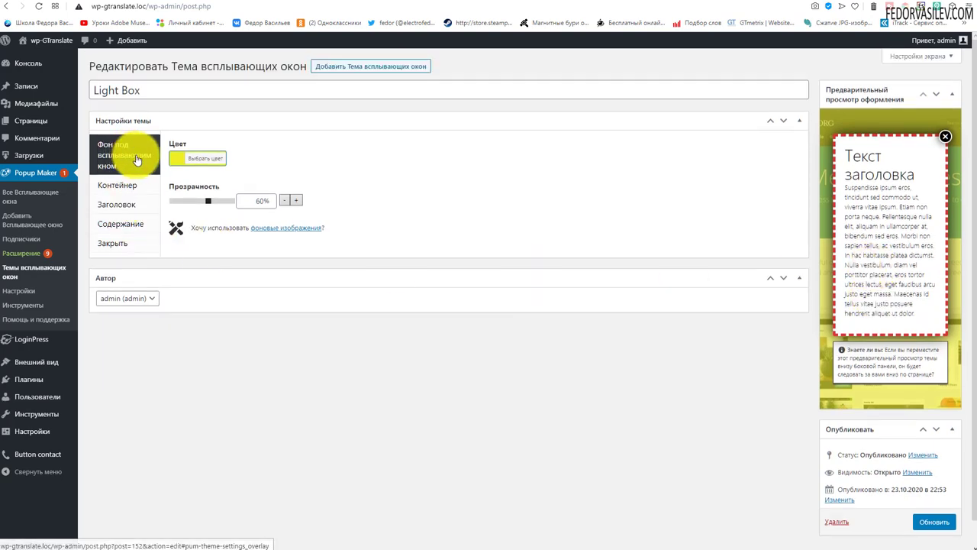
click(93, 186)
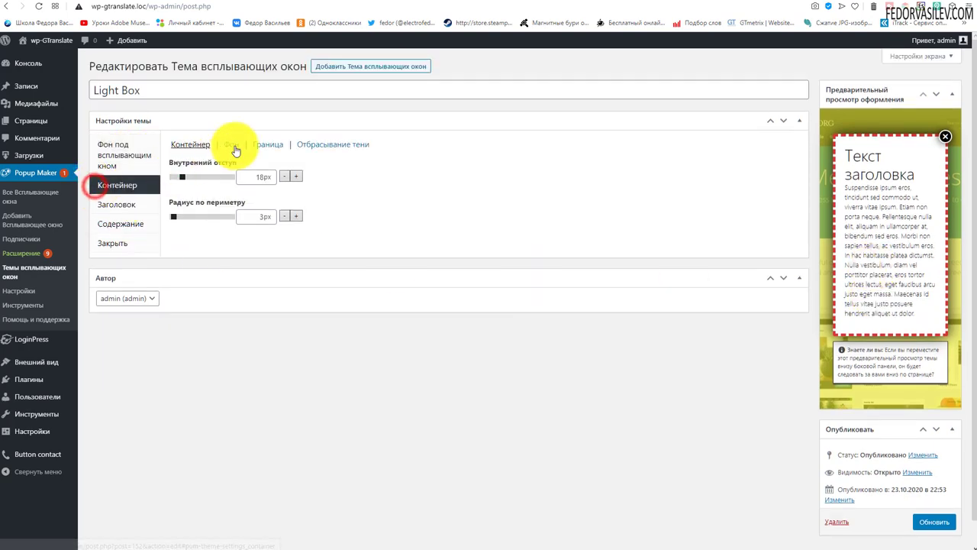
click(110, 204)
click(114, 223)
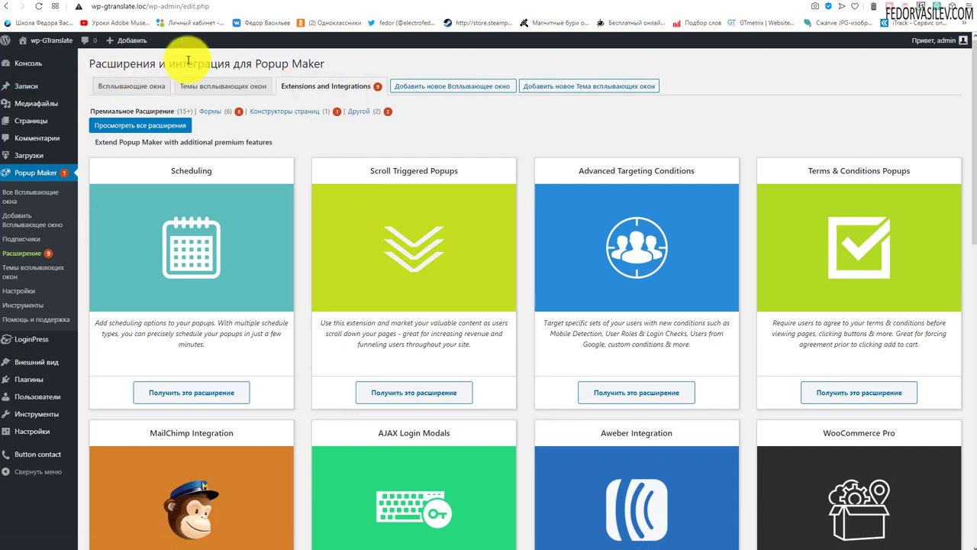
Examine the premium extensions offered for Popup Maker, reading the descriptions of Scheduling, Scroll Triggered Popups, Advanced Targeting Conditions and Terms & Conditions Popups.
drag(324, 63, 224, 64)
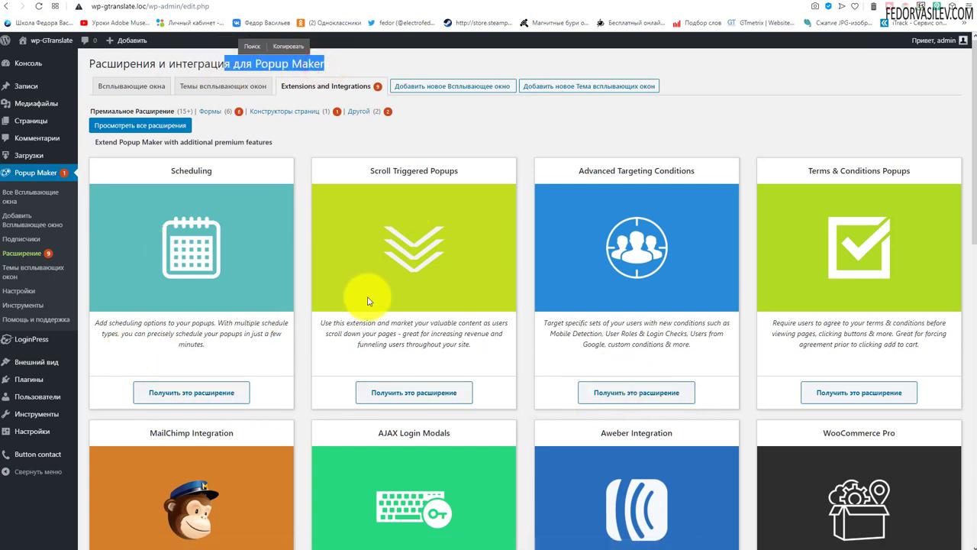
drag(447, 334, 393, 323)
drag(219, 353, 160, 322)
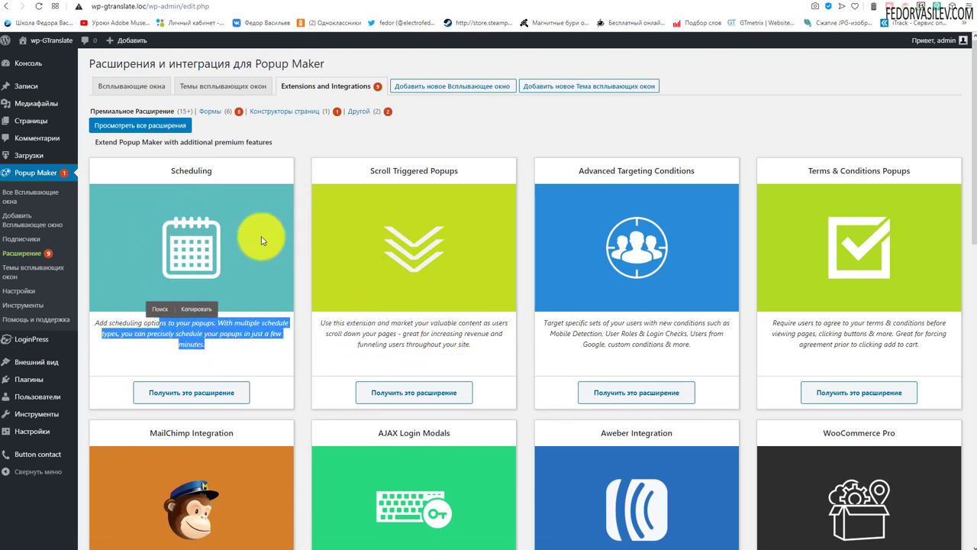
scroll(262, 238, down, 3)
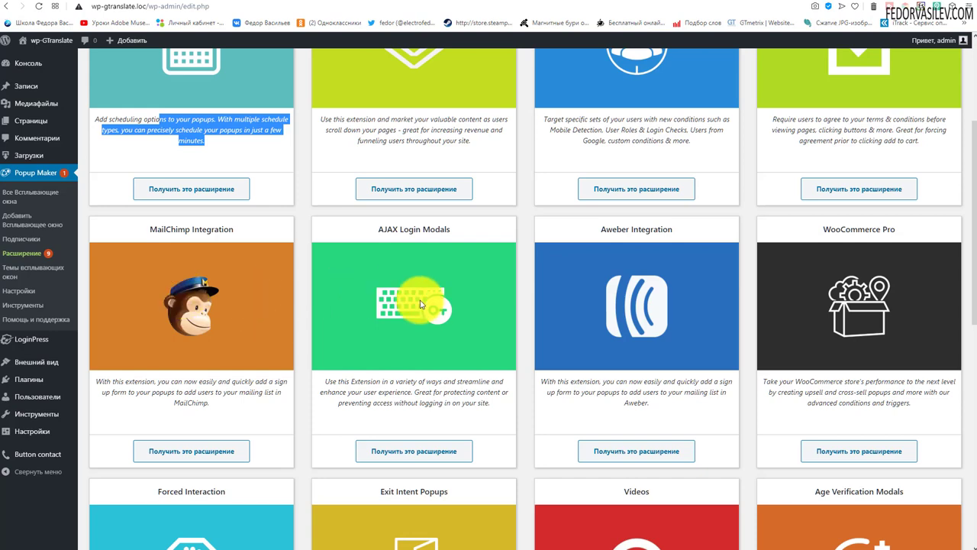
scroll(720, 306, down, 2)
scroll(626, 333, down, 7)
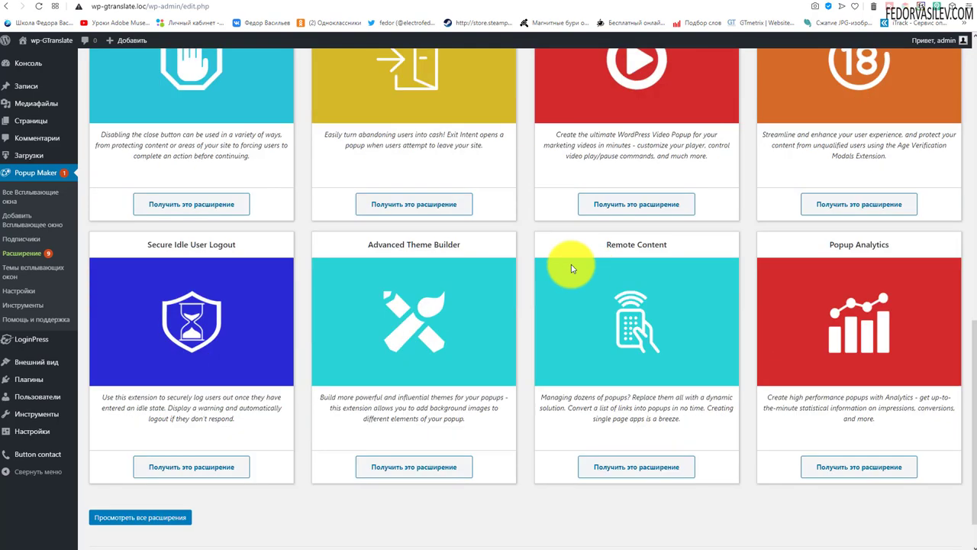
scroll(414, 283, up, 4)
scroll(310, 305, up, 8)
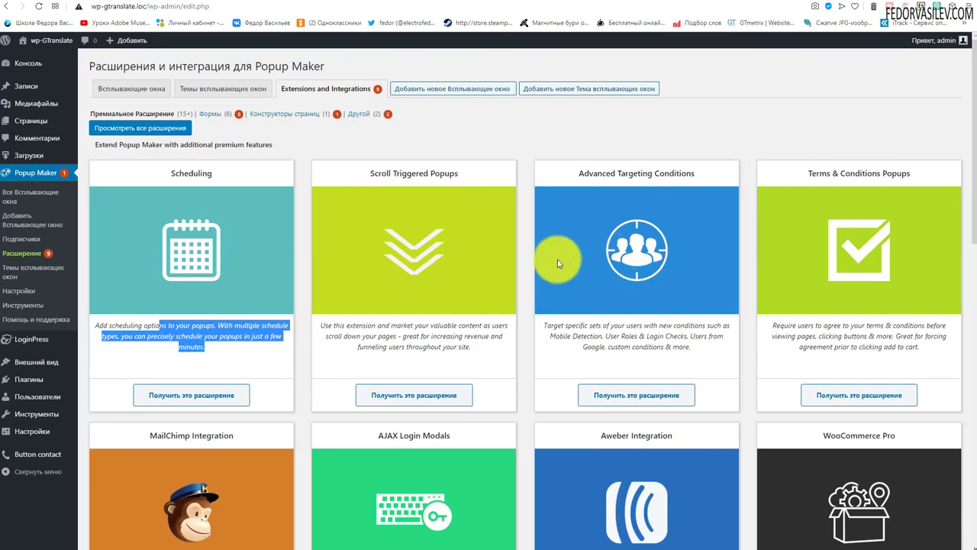
drag(645, 357, 633, 333)
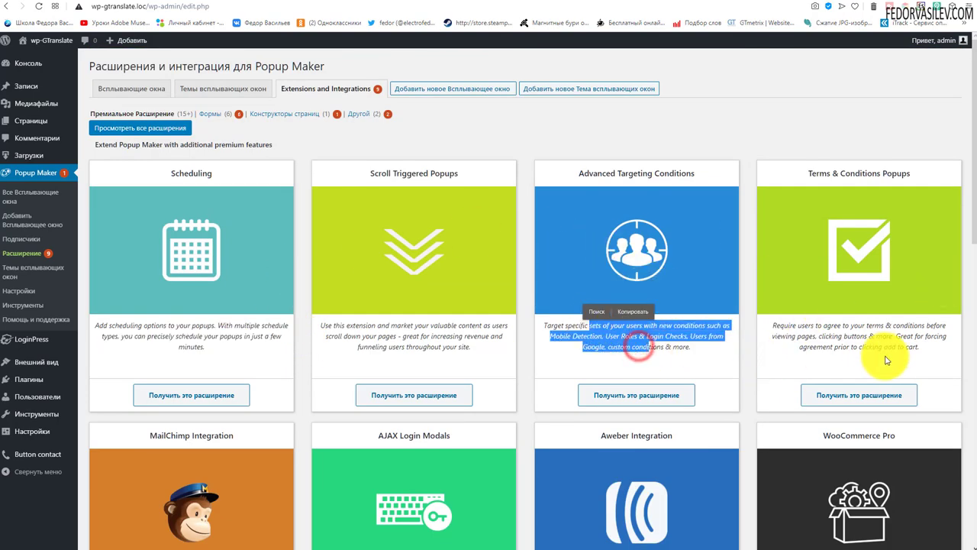
drag(883, 352, 787, 328)
click(467, 338)
drag(467, 338, 388, 316)
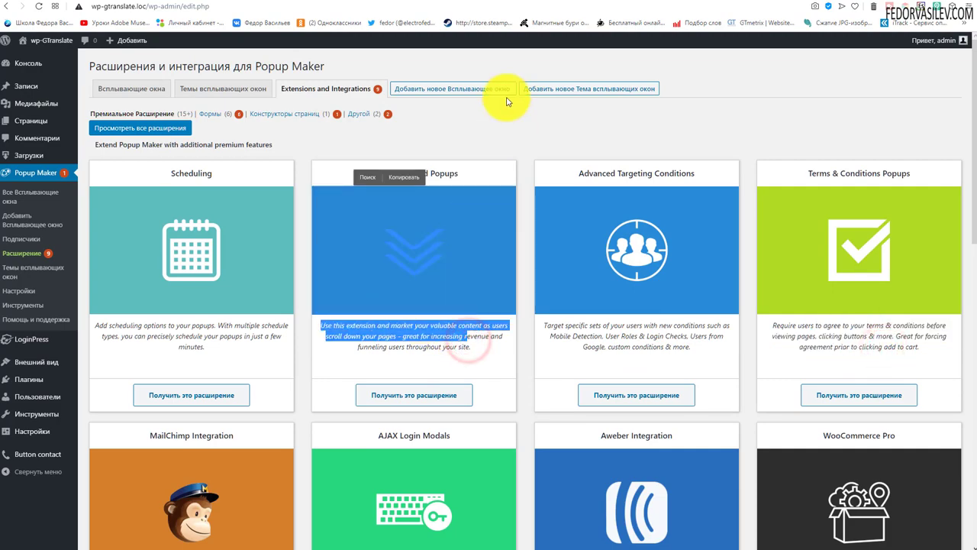
click(509, 122)
scroll(633, 257, down, 4)
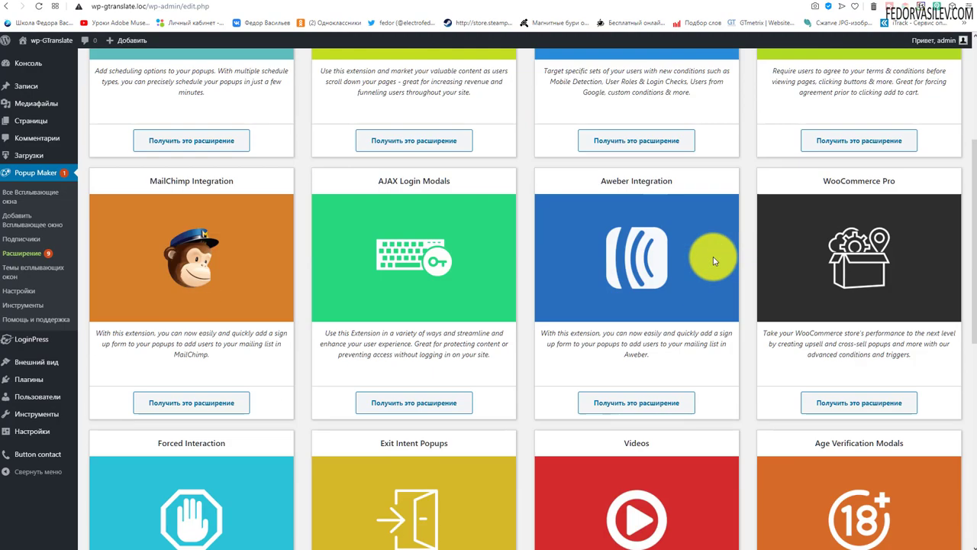
scroll(687, 282, down, 4)
scroll(534, 252, up, 8)
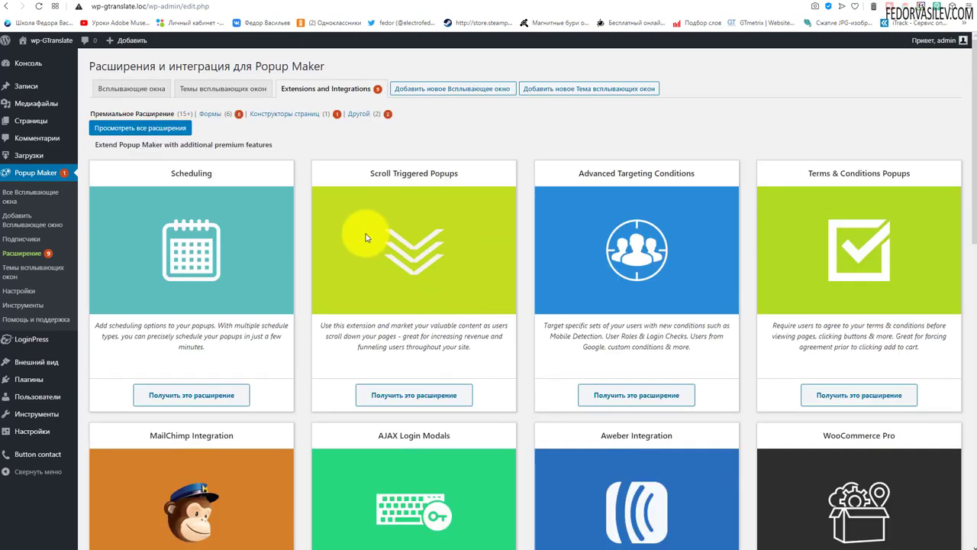
Look through the compatible form plugins in the extensions catalogue, including a return to the full premium extensions list.
click(210, 114)
click(210, 114)
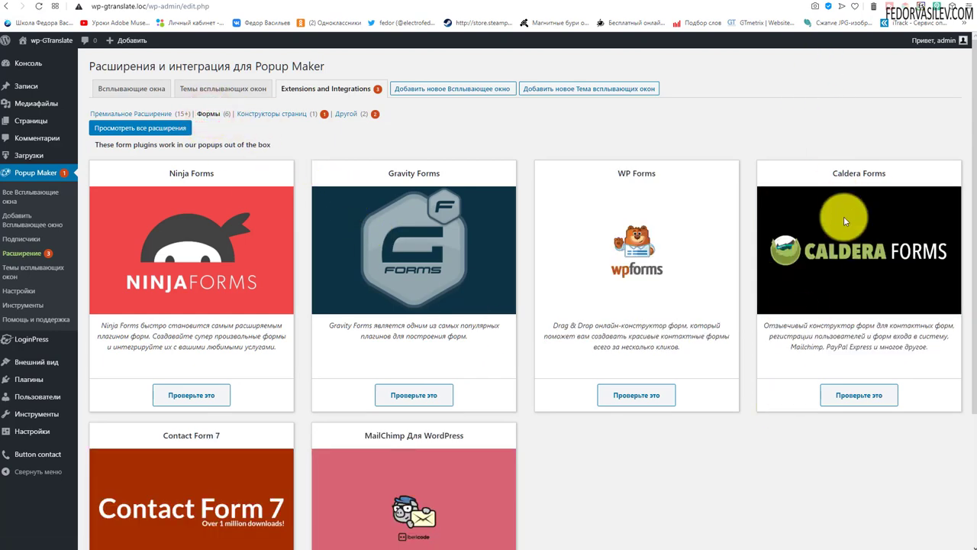
scroll(277, 360, down, 3)
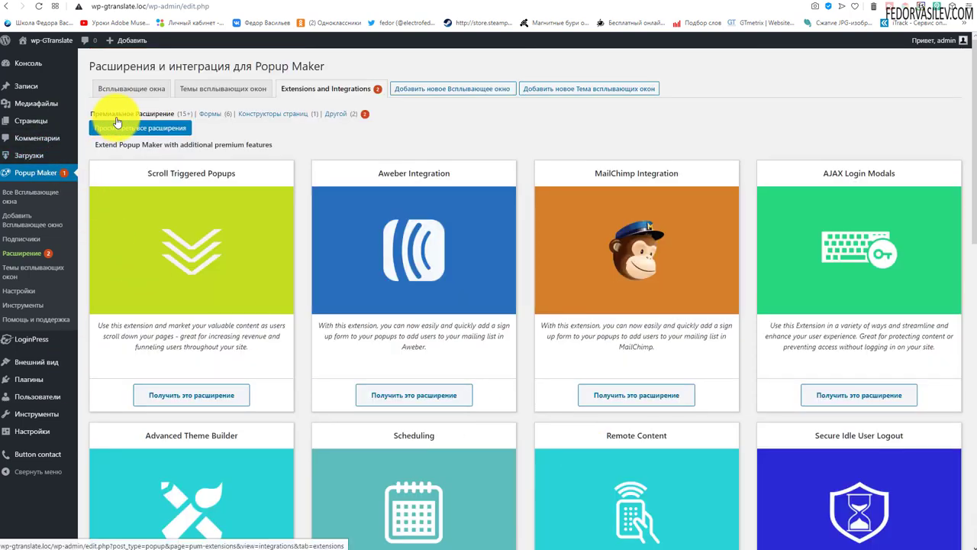
click(117, 116)
scroll(262, 275, down, 3)
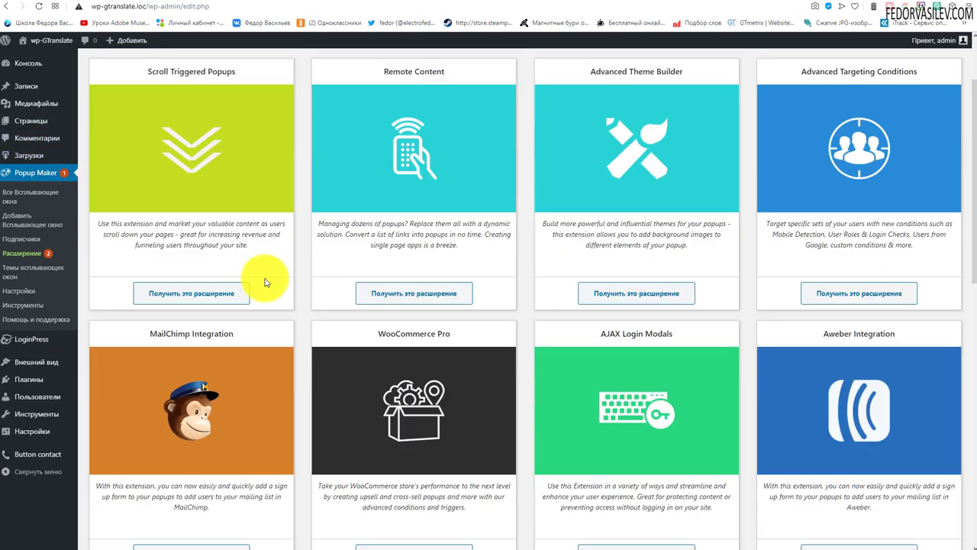
scroll(763, 295, down, 8)
scroll(367, 491, up, 10)
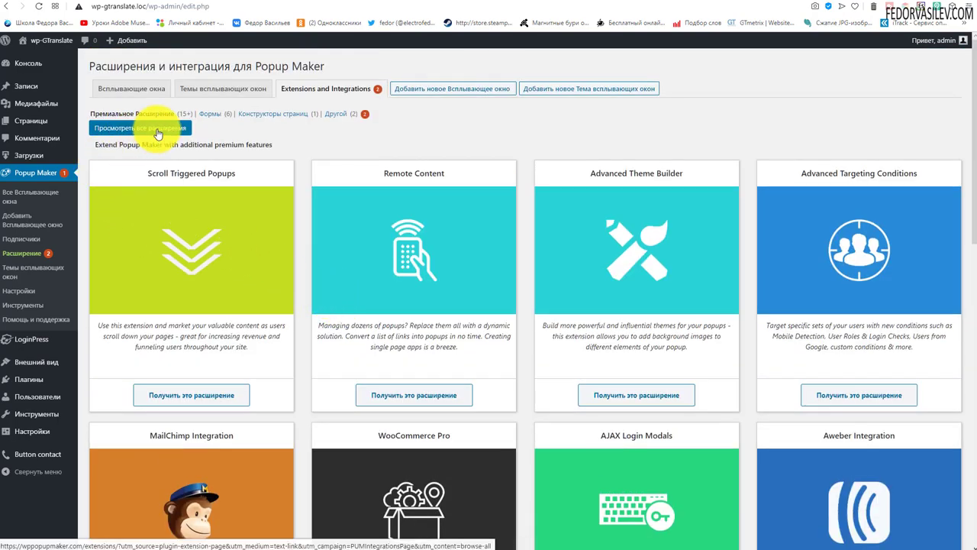
Look over the form for adding a new popup, plus Popup Maker's subscribers and tools pages.
click(32, 192)
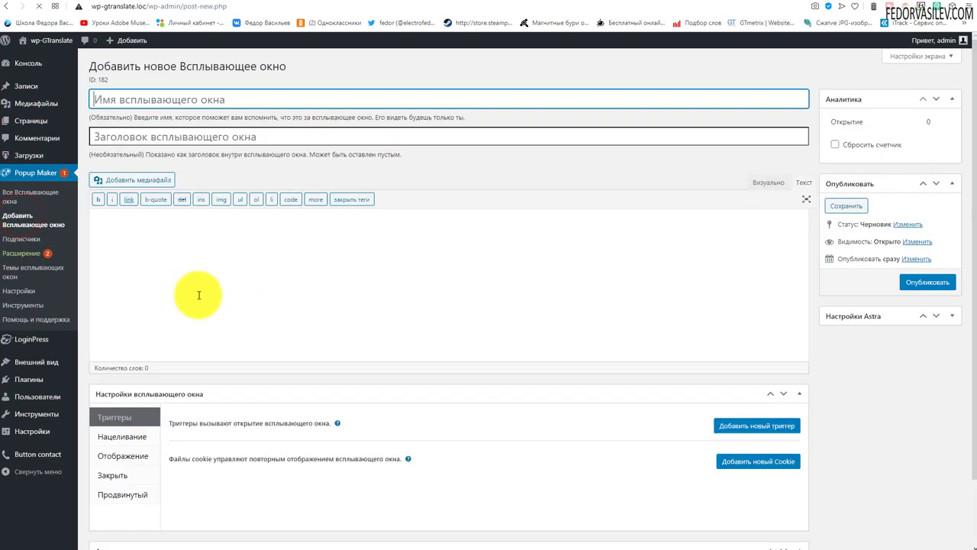
scroll(287, 261, down, 1)
scroll(289, 259, up, 1)
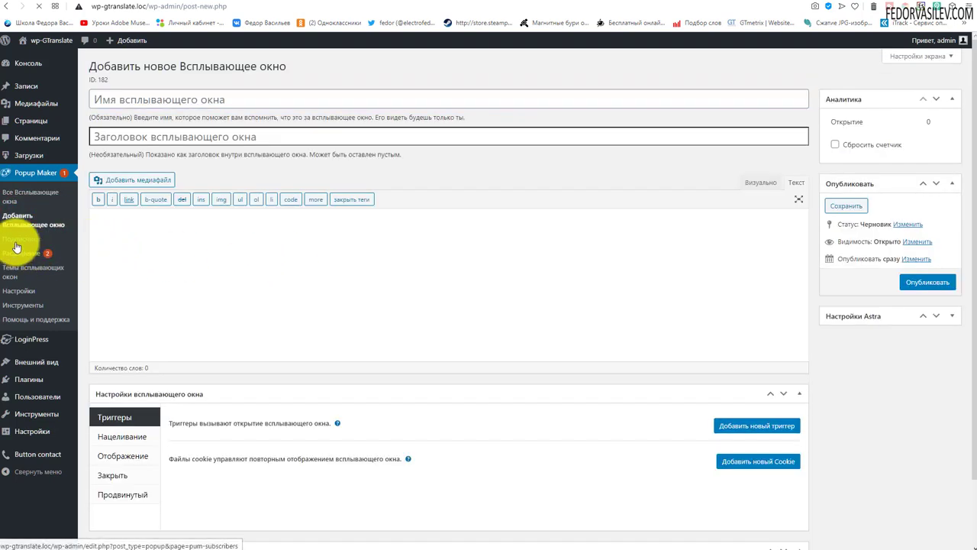
click(22, 239)
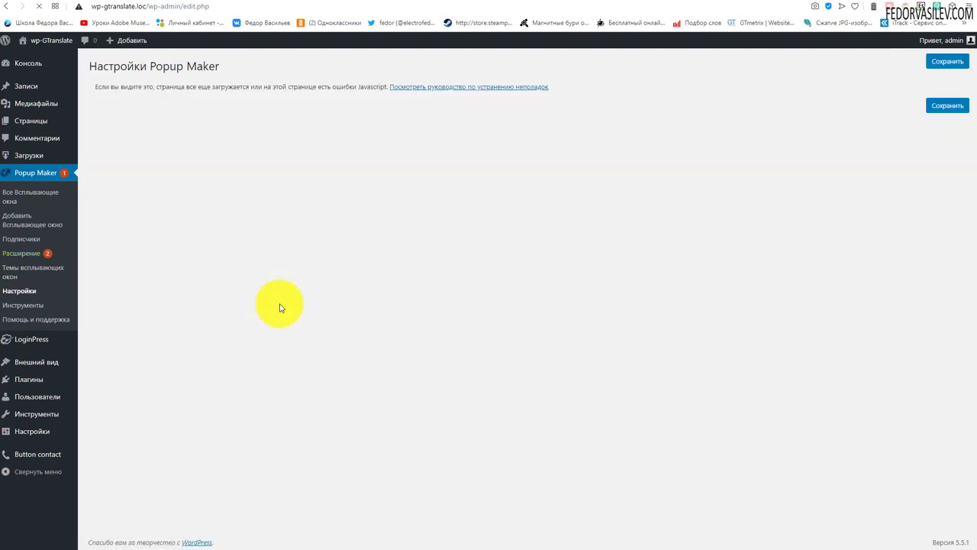
click(23, 305)
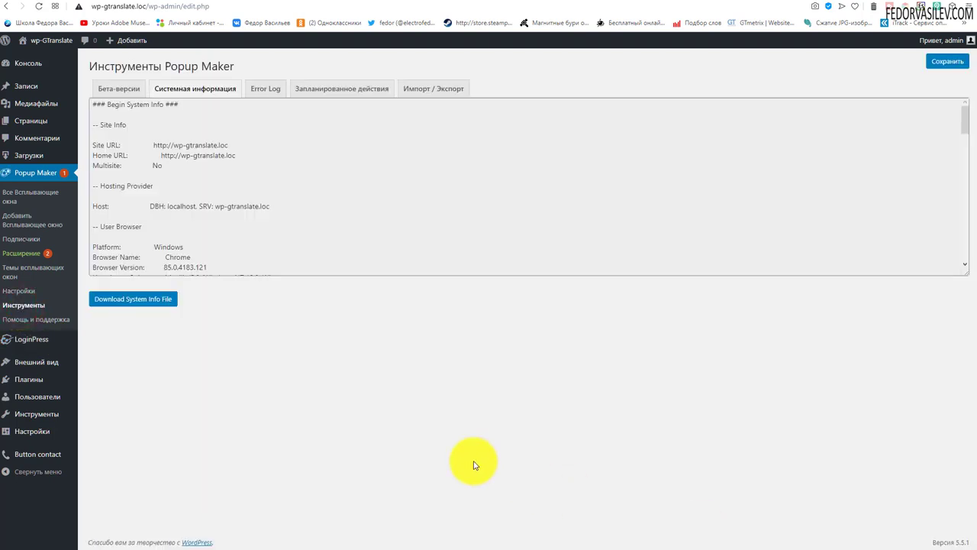
Enable block editor support in Popup Maker's general settings, leaving the default popup theme as it is.
click(21, 291)
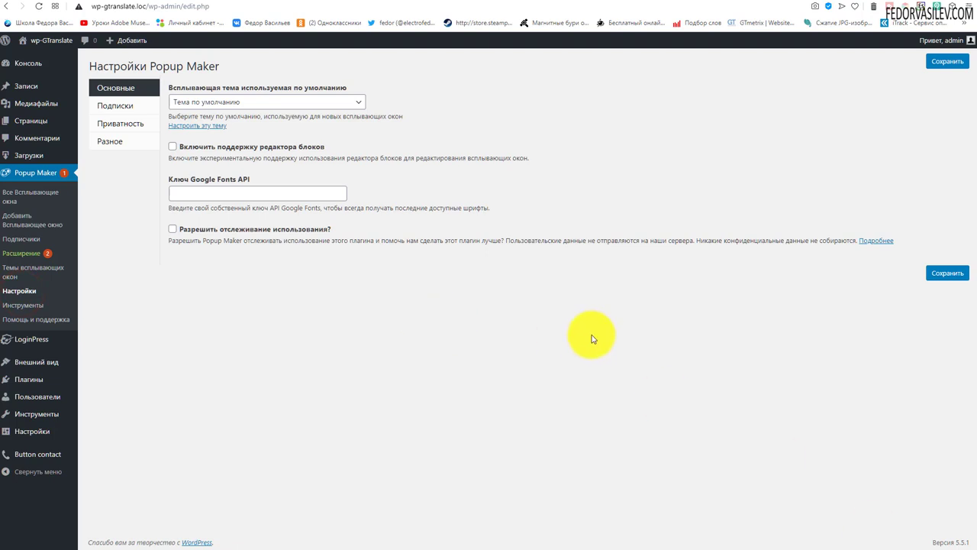
click(311, 100)
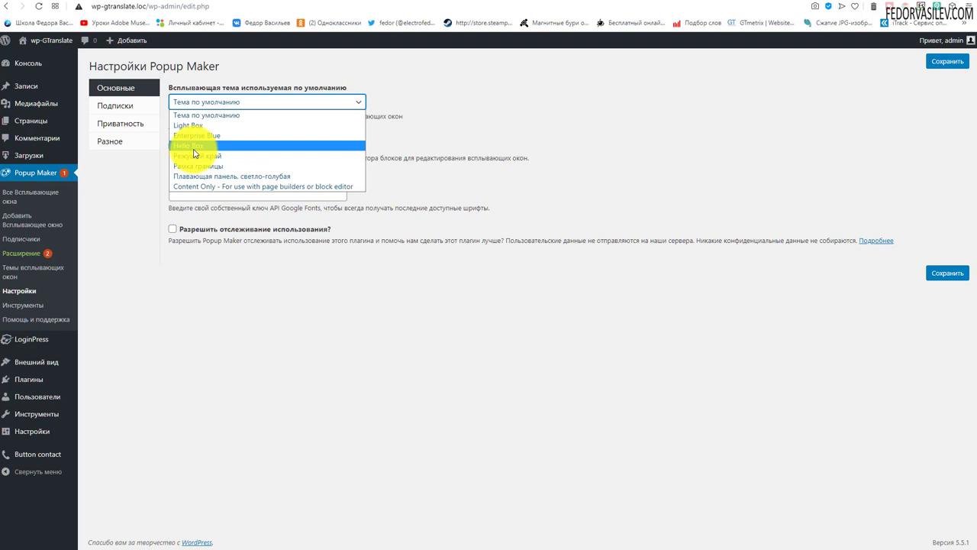
click(253, 232)
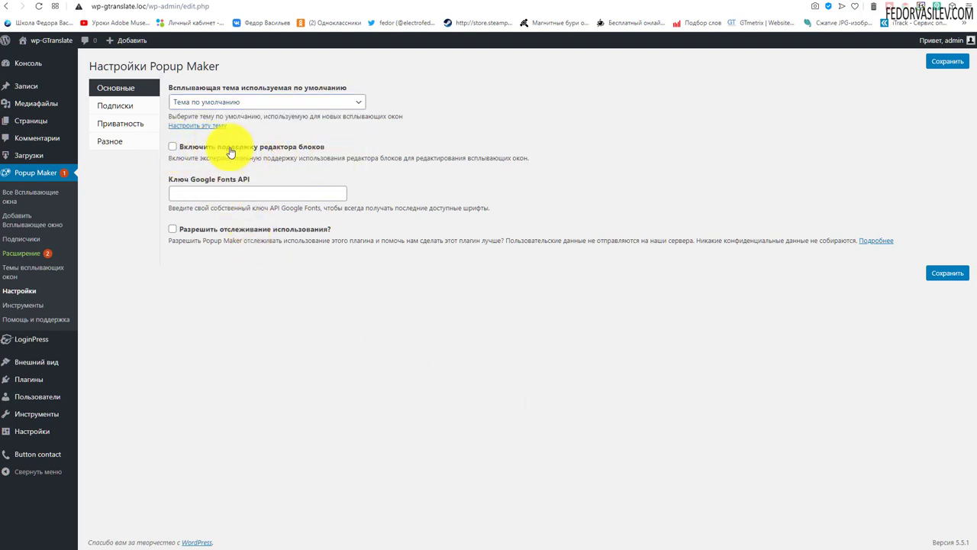
click(172, 146)
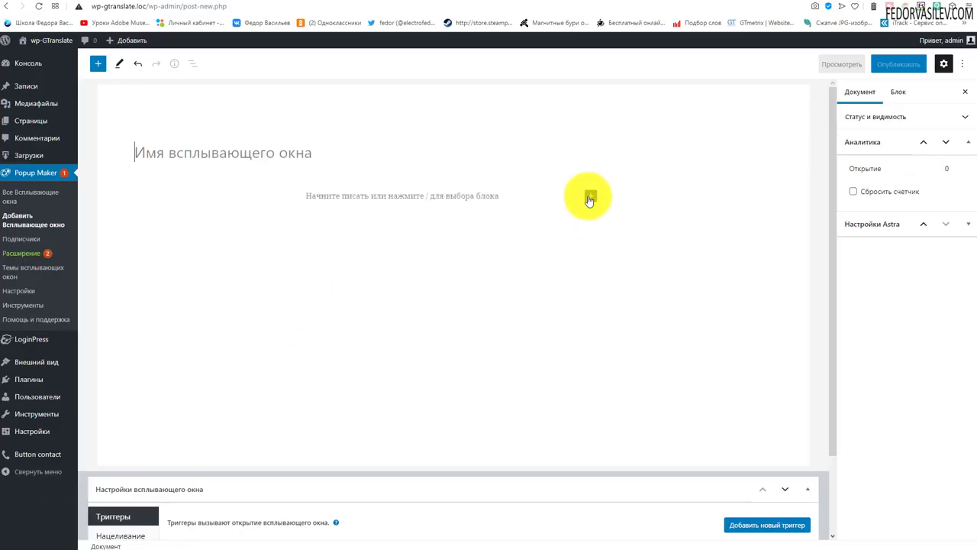
Examine the new popup's block editor, including its trigger settings and the list of available blocks.
scroll(402, 289, down, 1)
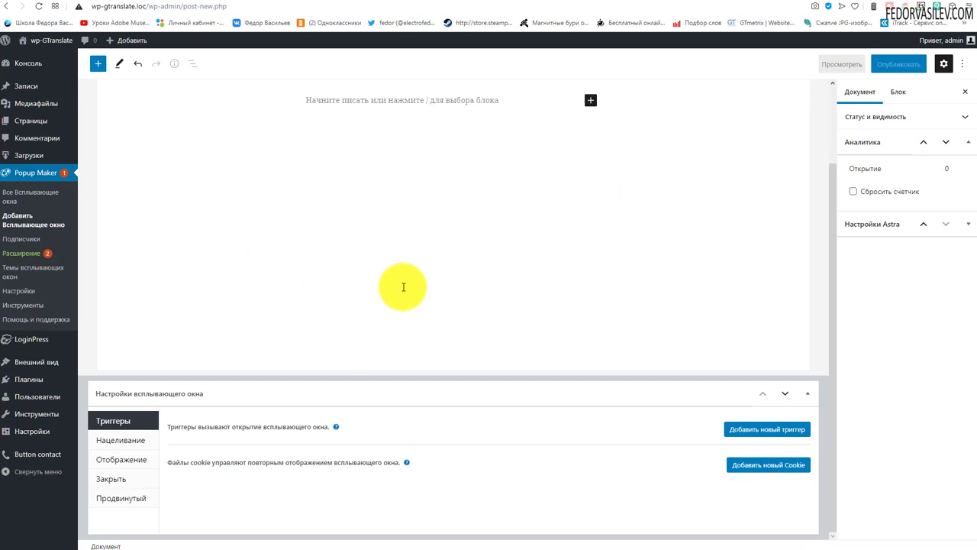
scroll(403, 287, up, 1)
click(590, 196)
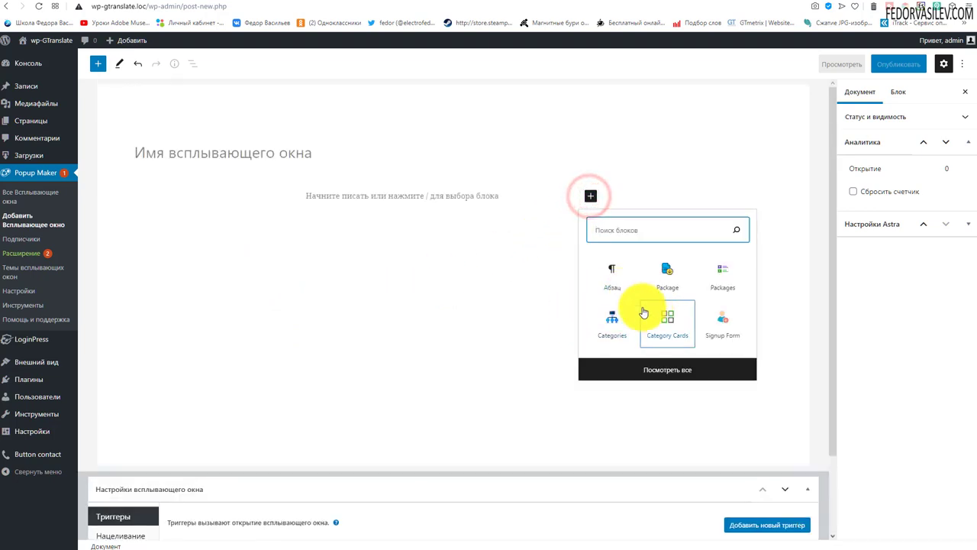
click(329, 265)
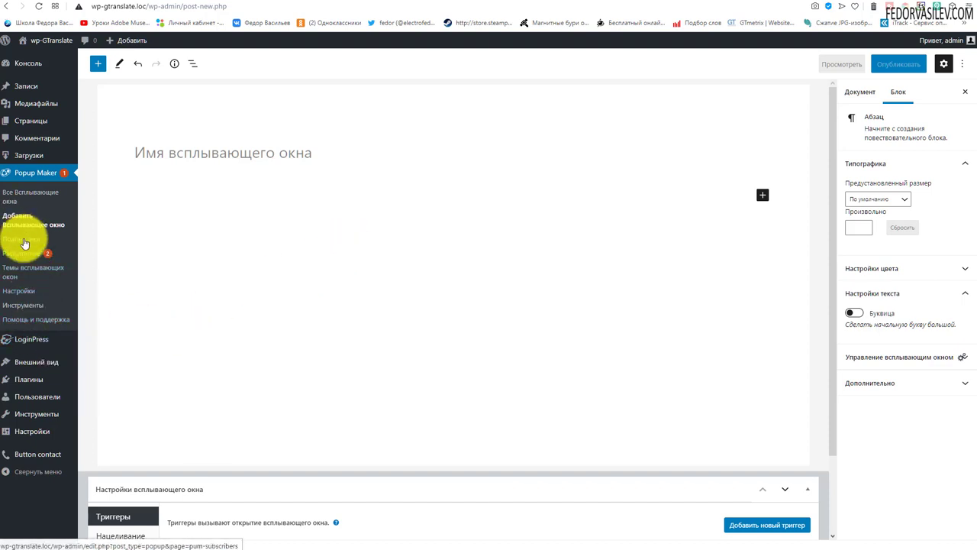
Disable block editor support in Popup Maker's general settings, leaving the Google Fonts API key empty and usage tracking off.
click(21, 289)
click(545, 294)
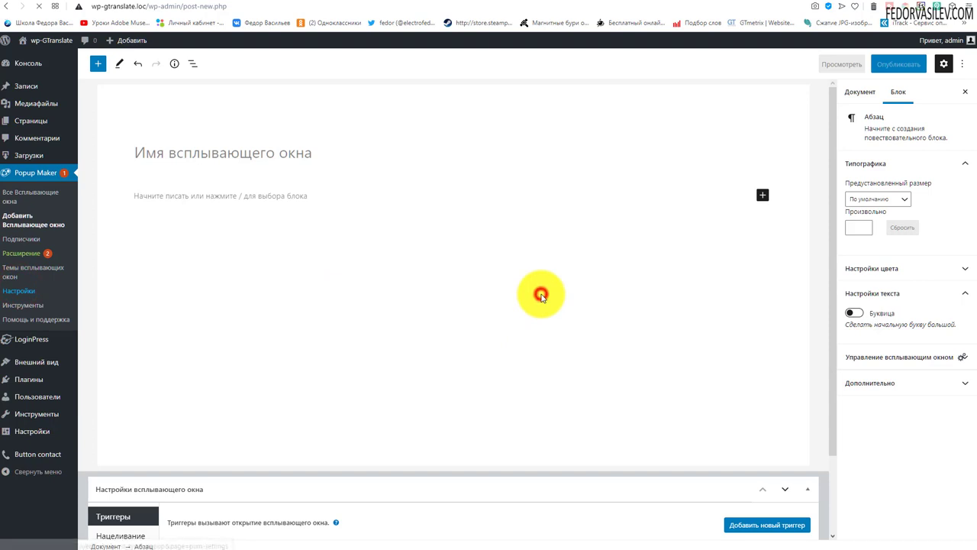
click(172, 147)
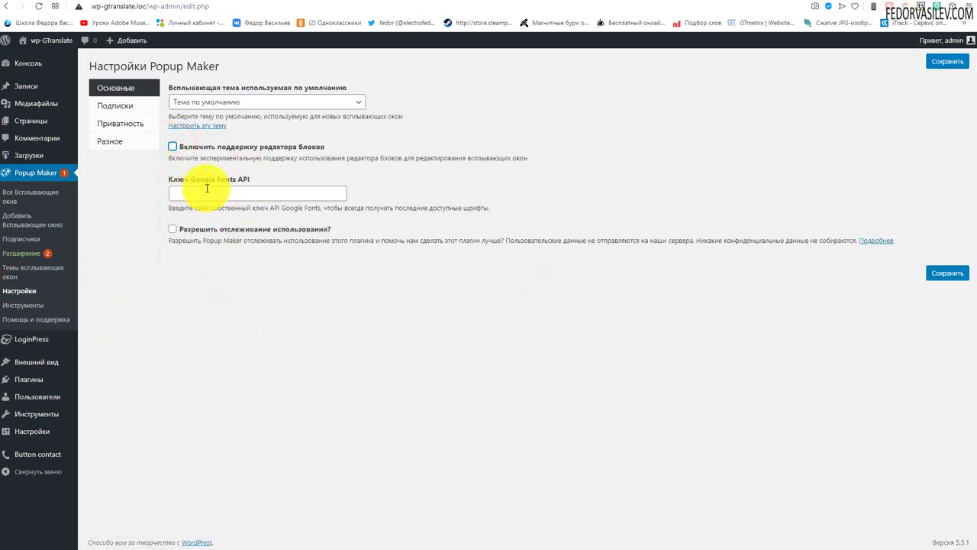
click(250, 185)
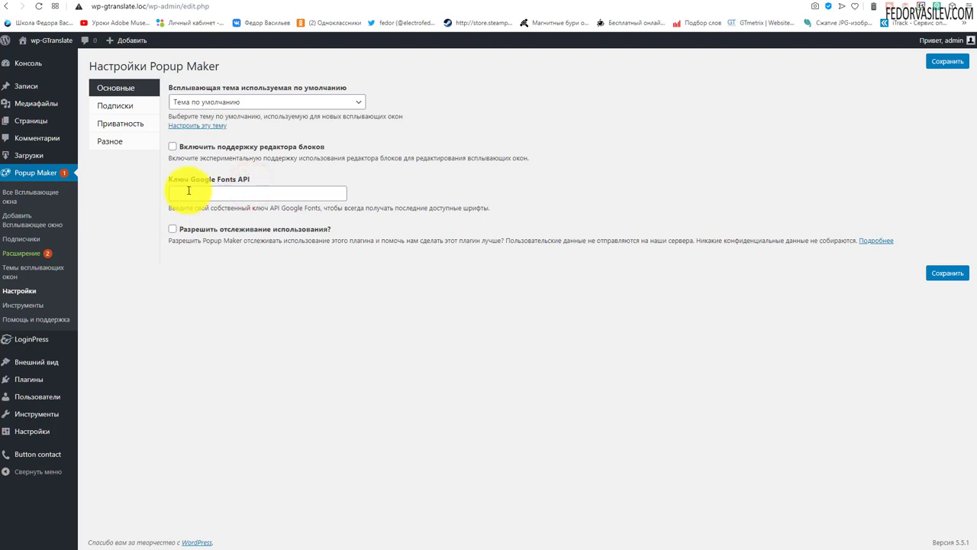
click(243, 192)
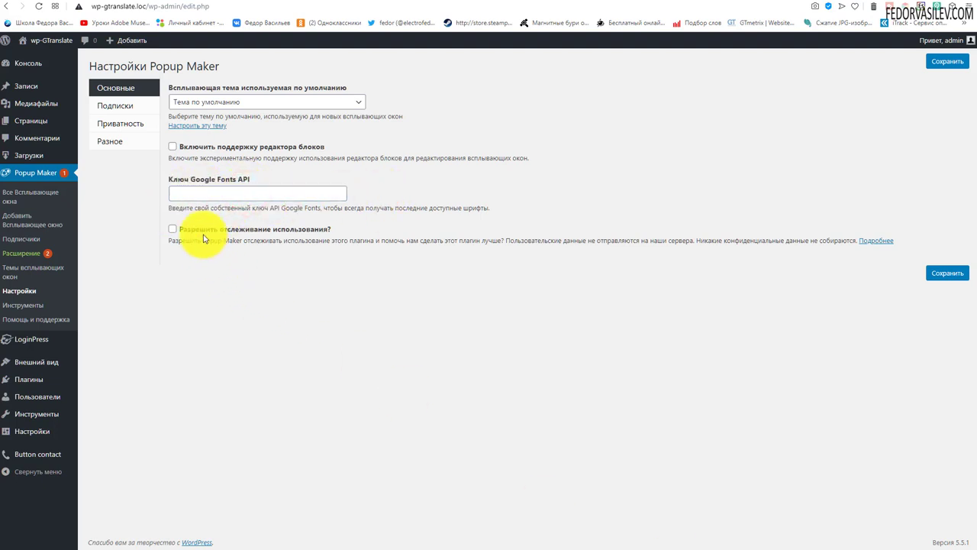
drag(175, 240, 619, 239)
click(572, 305)
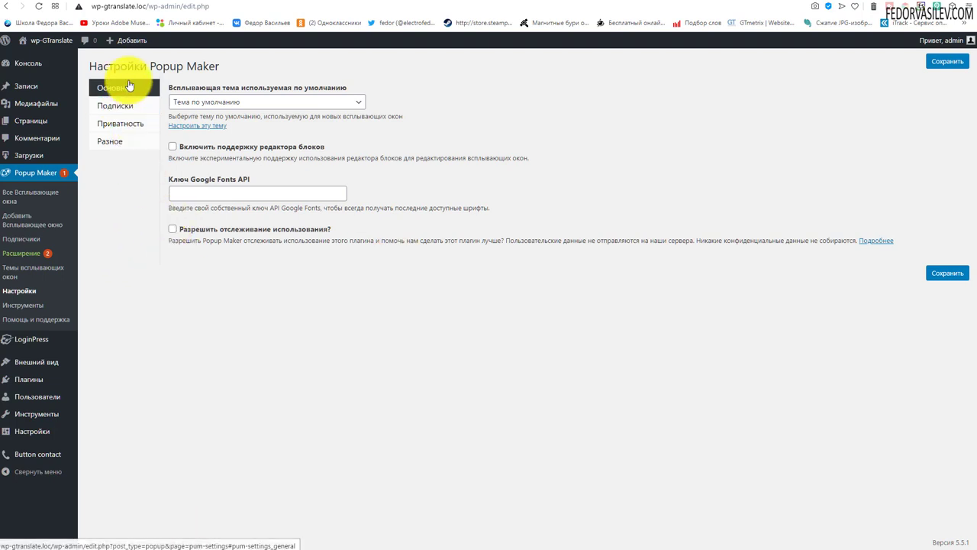
Examine Popup Maker's subscription settings, including the default newsletter provider options and the success, email error and already-subscribed messages.
click(114, 106)
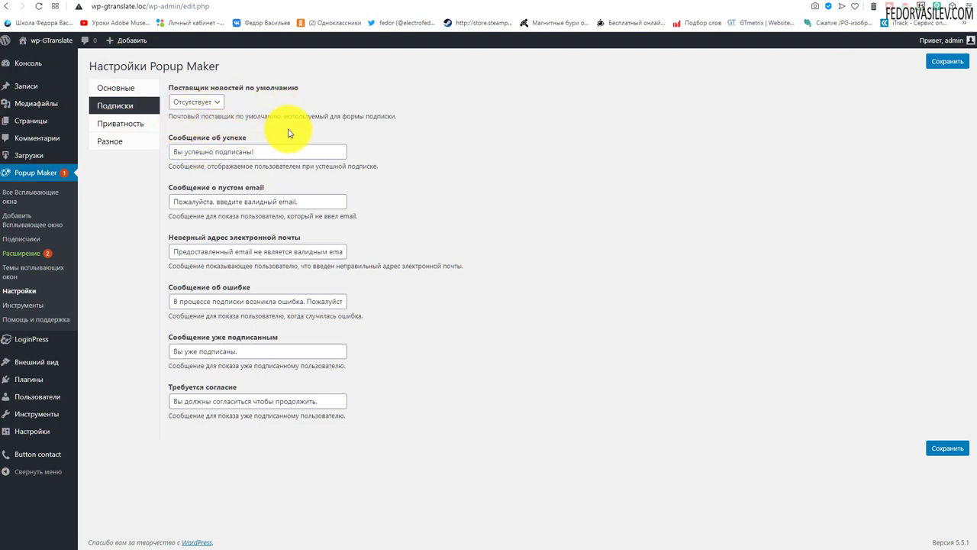
click(211, 104)
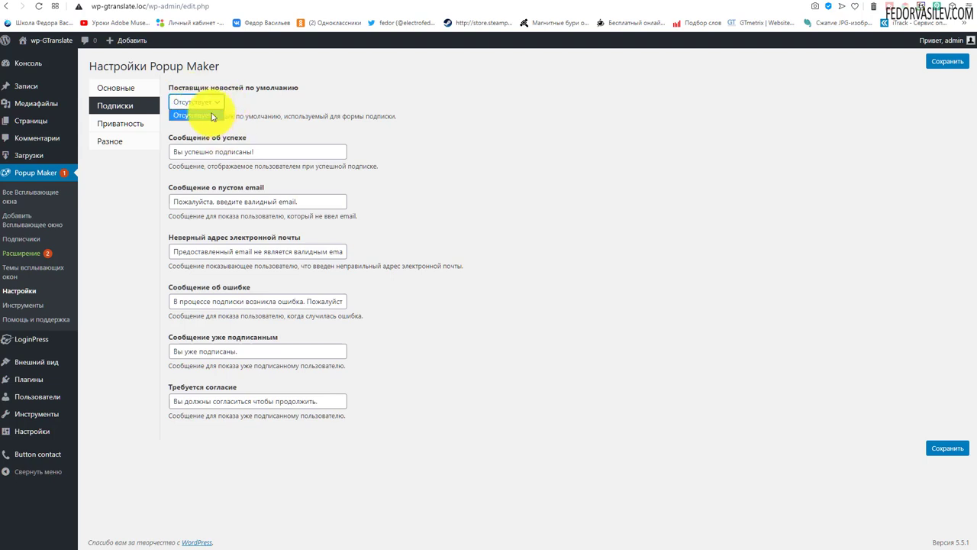
click(279, 114)
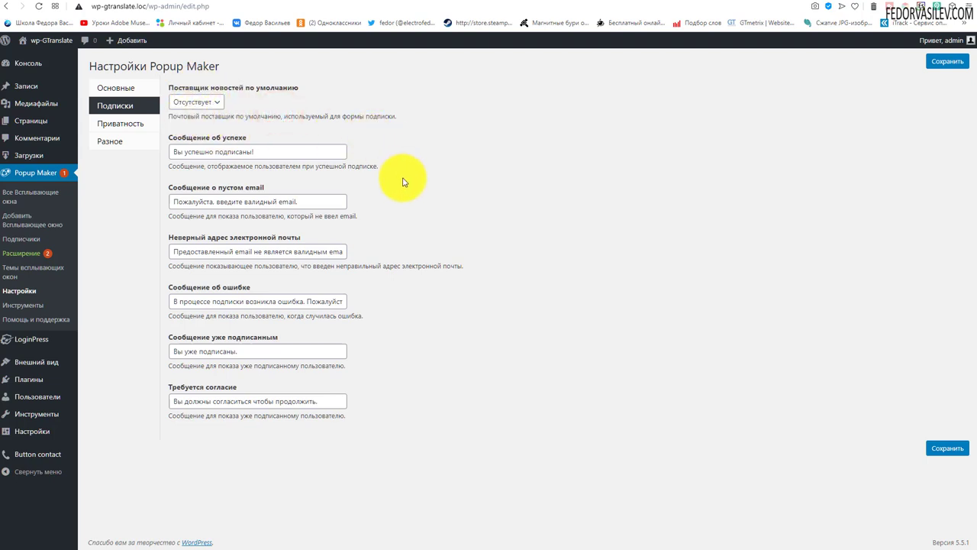
click(273, 152)
drag(273, 152, 157, 152)
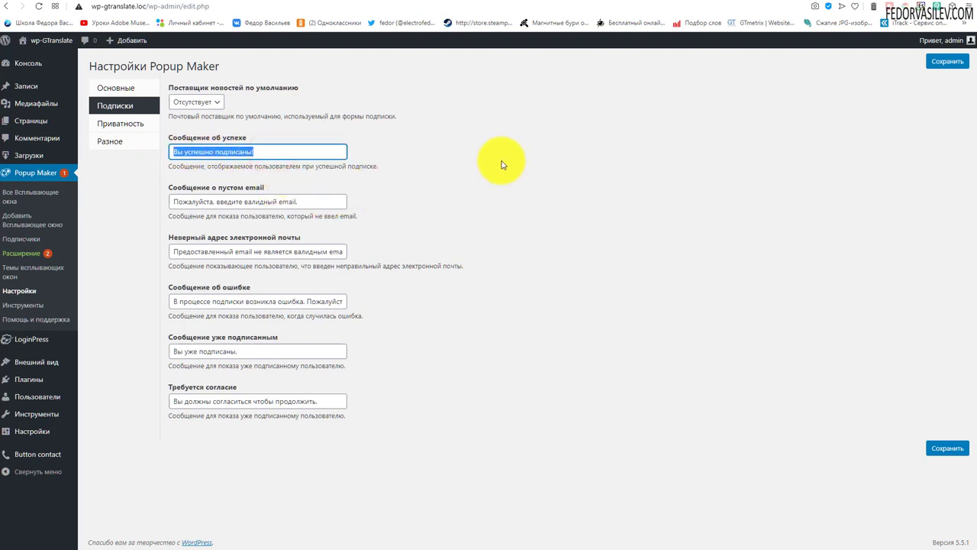
click(477, 162)
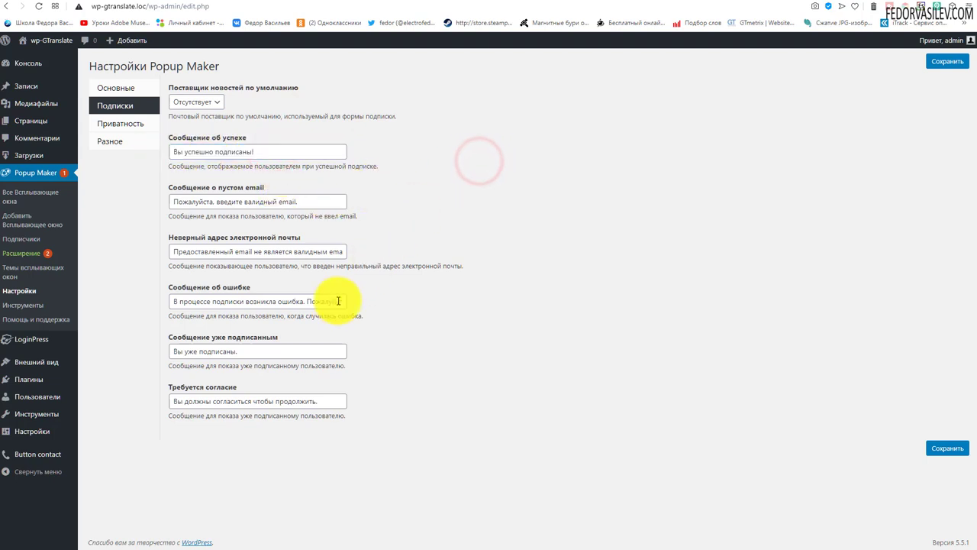
drag(284, 152, 163, 152)
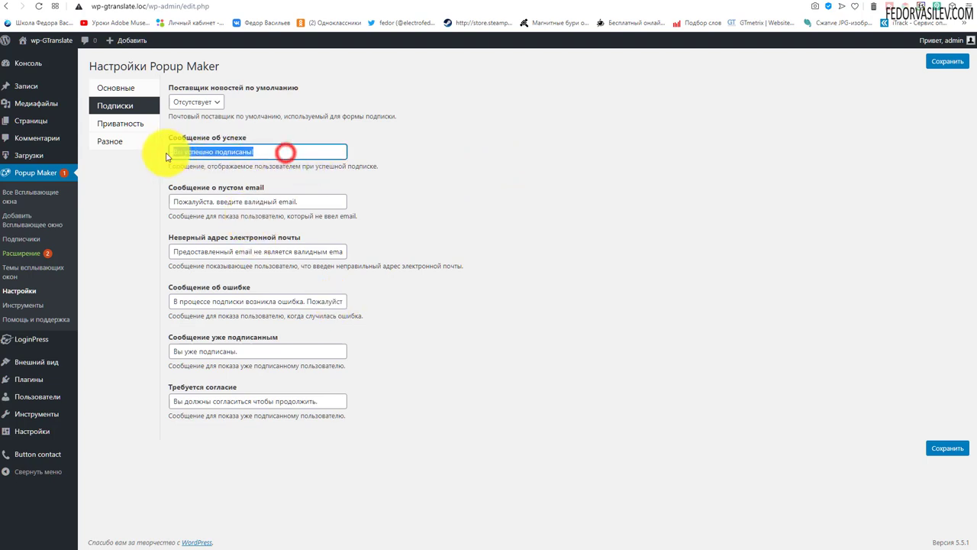
click(425, 173)
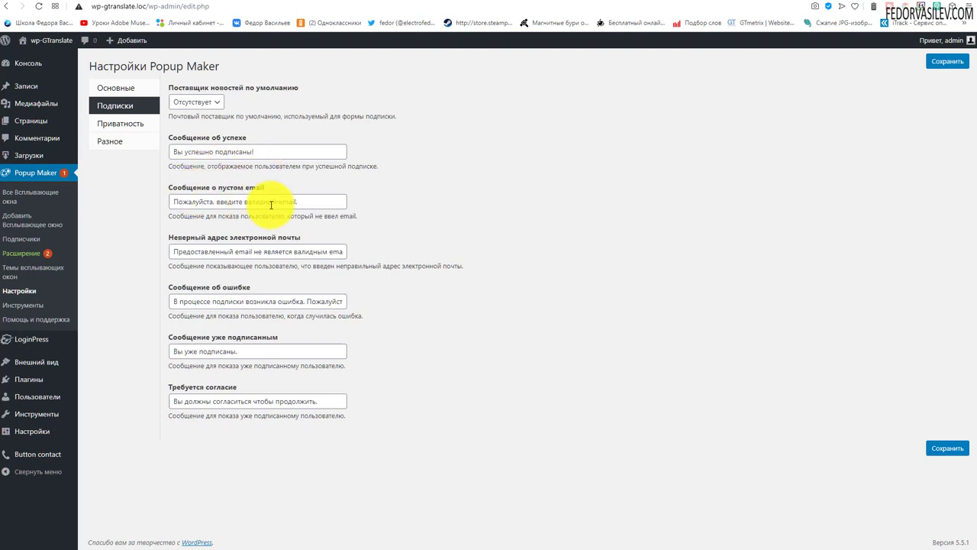
drag(294, 201, 133, 195)
drag(342, 252, 163, 248)
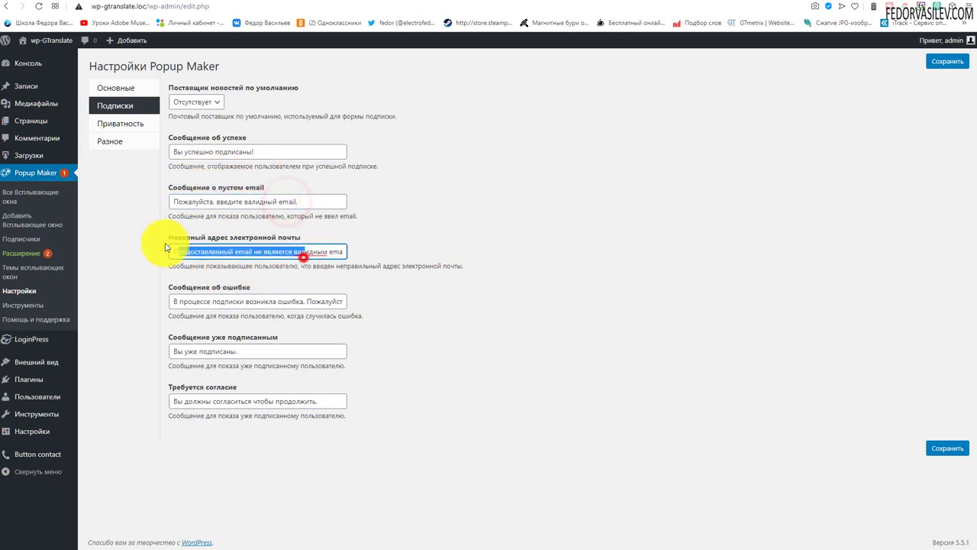
click(565, 207)
click(246, 351)
drag(246, 351, 108, 339)
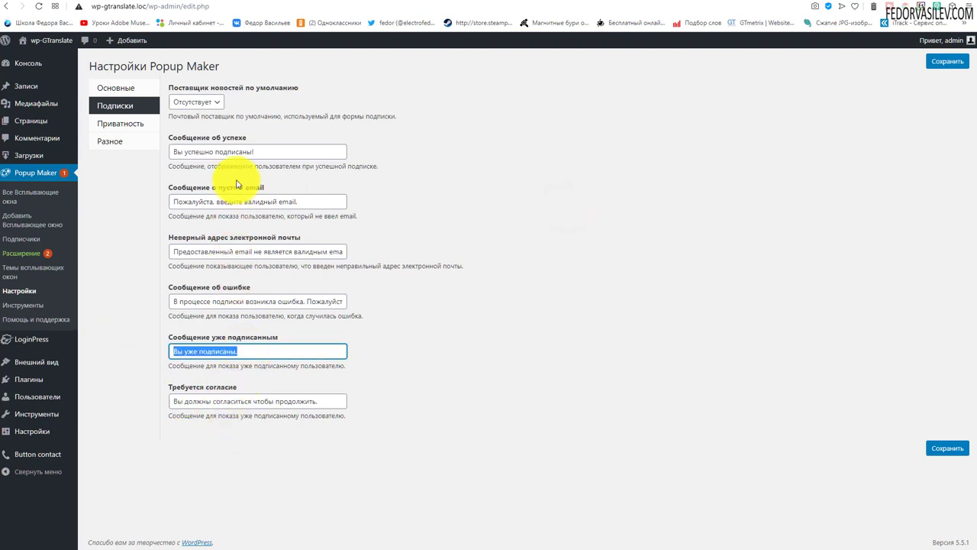
Set the privacy option for always including a consent field in subscription forms to "Да" and save the settings.
click(120, 123)
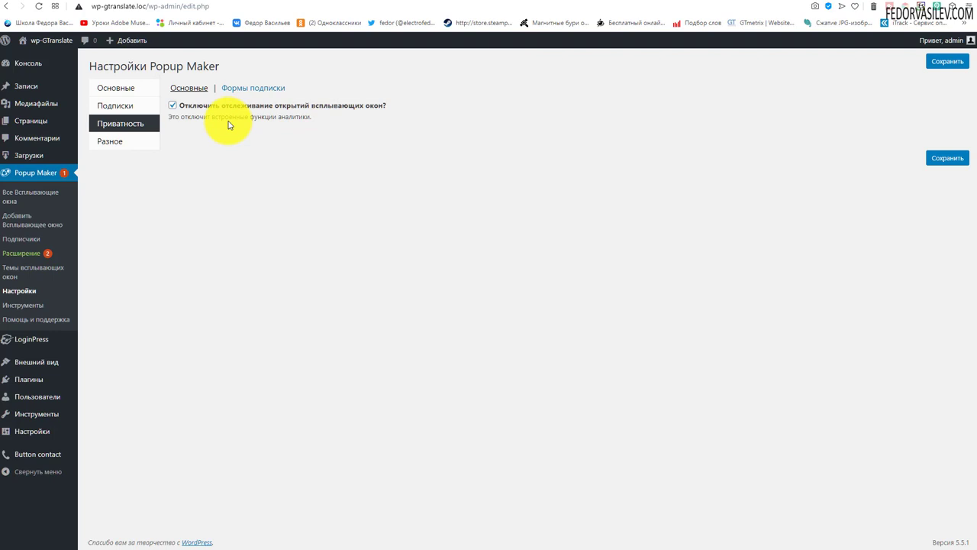
click(194, 87)
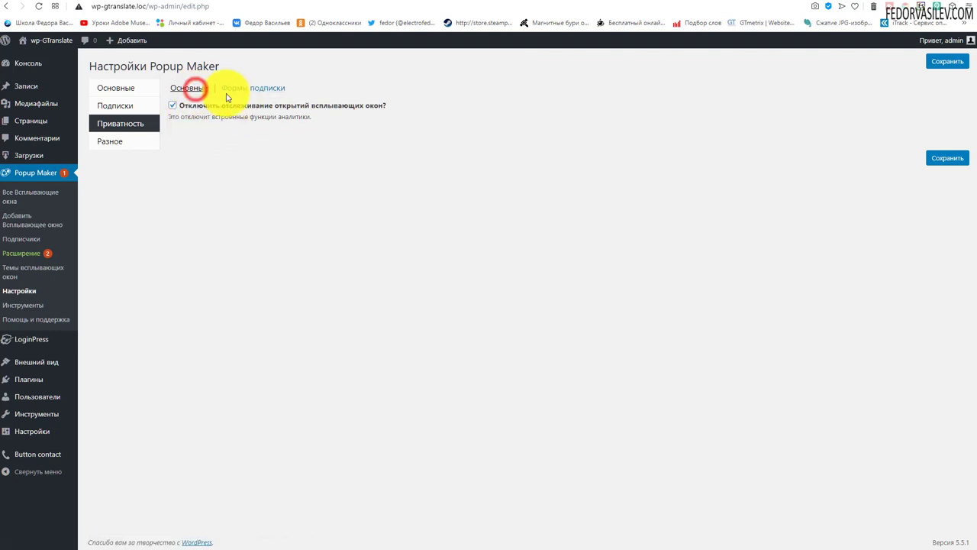
click(249, 87)
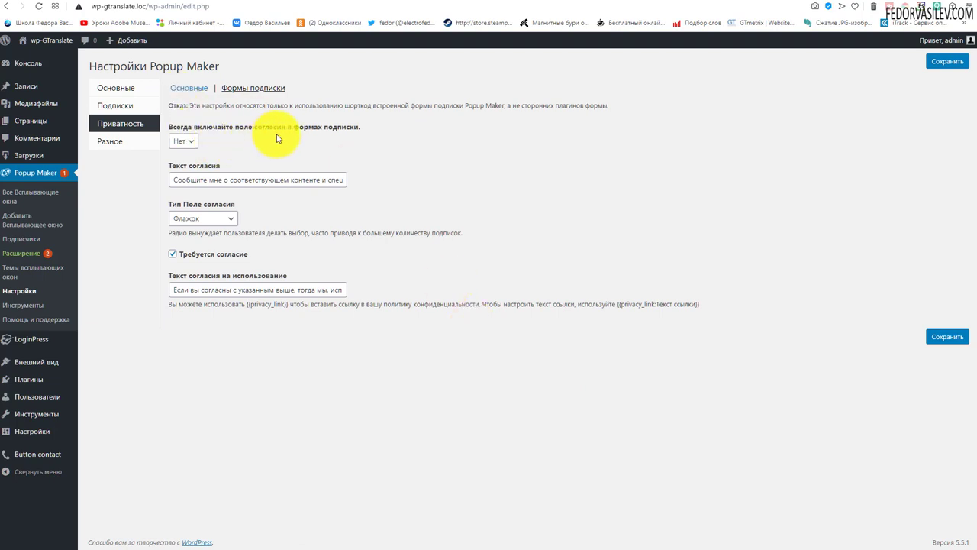
click(187, 141)
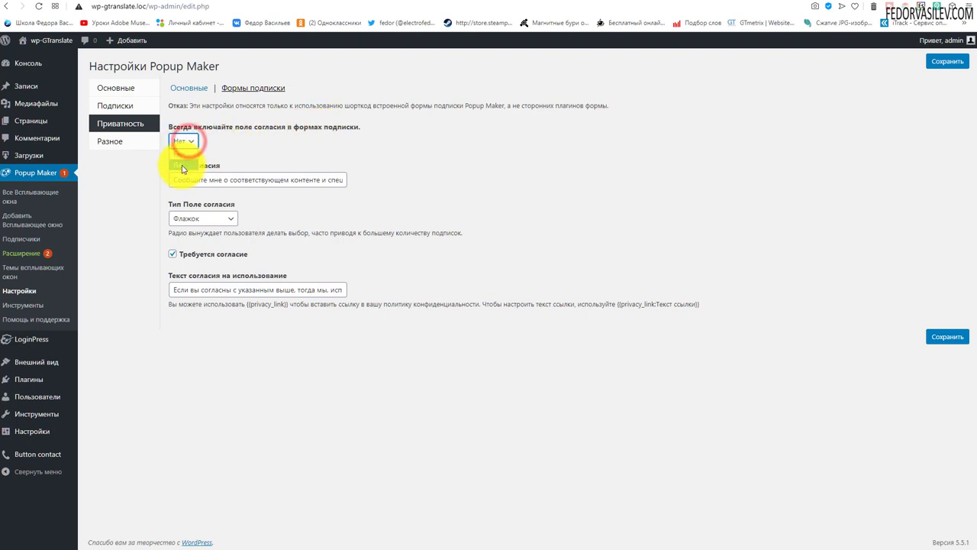
click(180, 162)
click(183, 141)
click(186, 153)
click(184, 141)
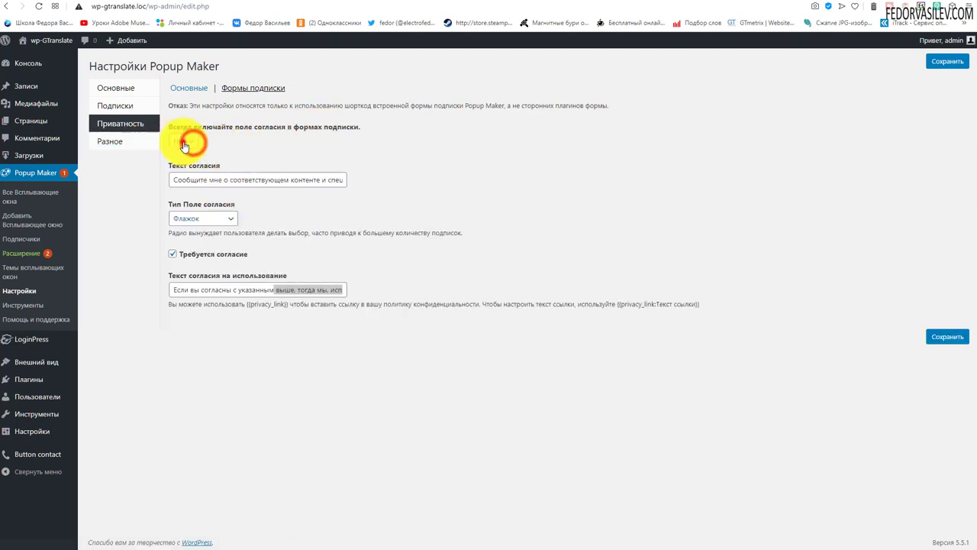
click(177, 162)
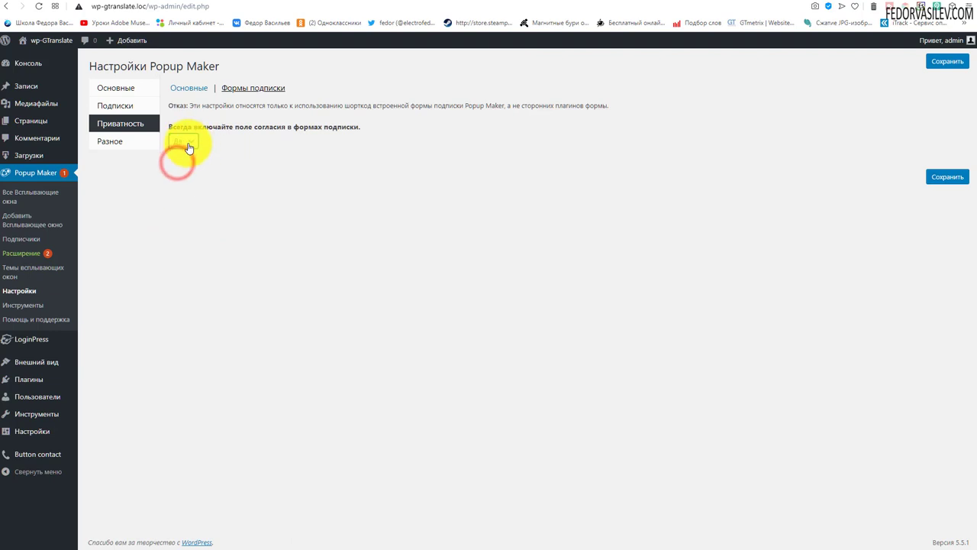
click(945, 177)
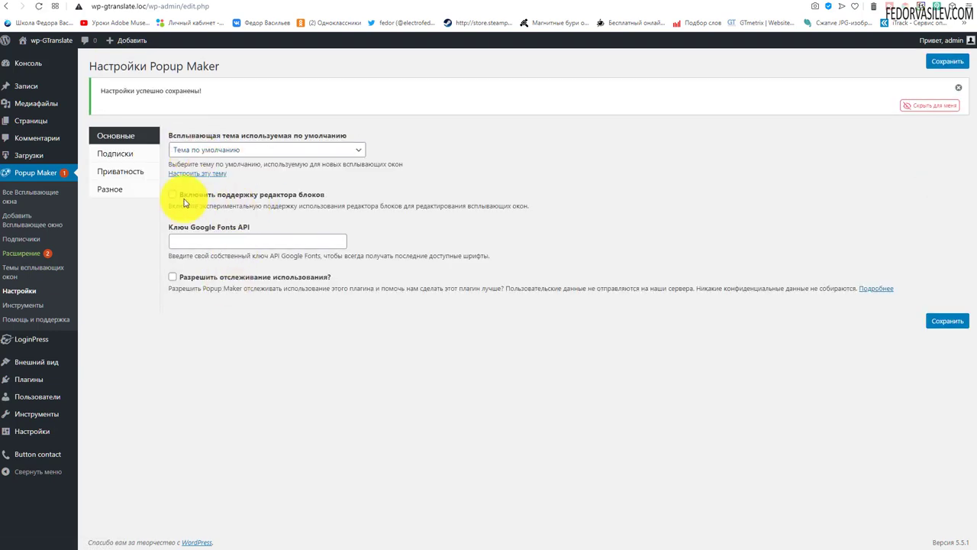
Check the saved consent field option in the privacy settings for subscription forms.
click(120, 171)
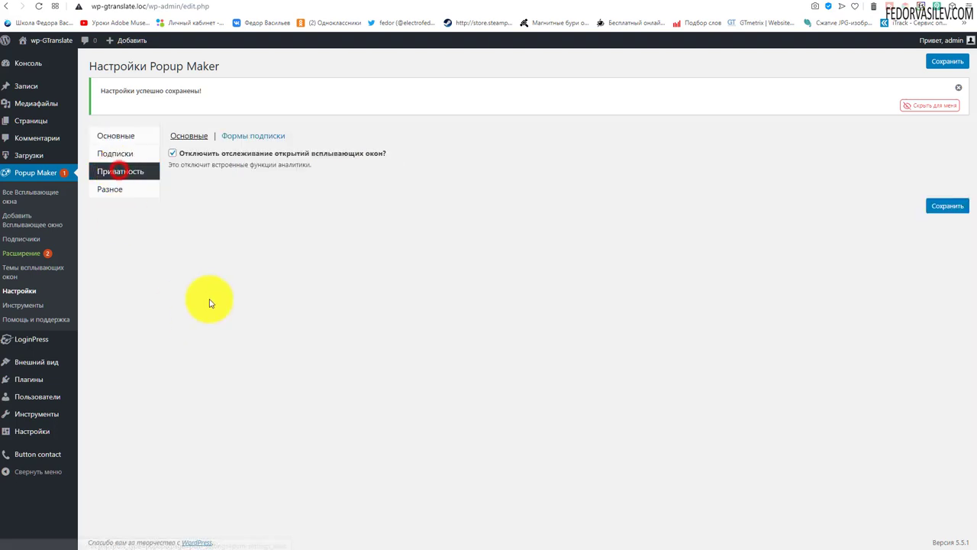
click(253, 137)
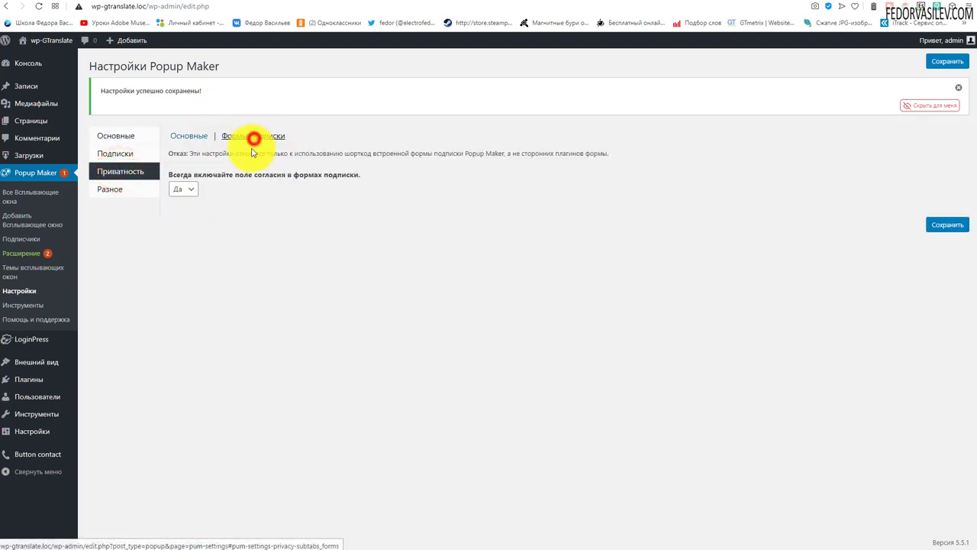
click(184, 189)
click(354, 190)
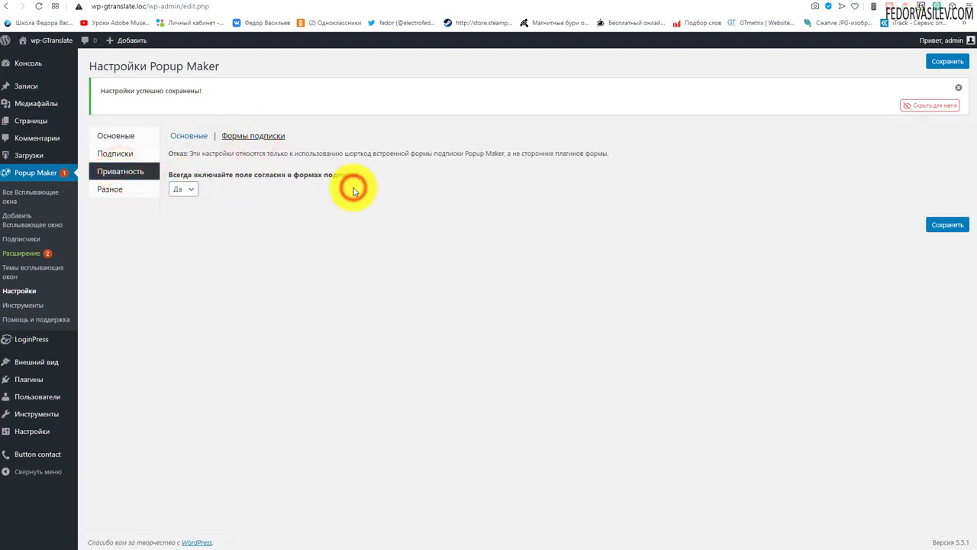
Examine Popup Maker's miscellaneous settings, including the ad blocker file naming methods and the asset loading options.
click(109, 189)
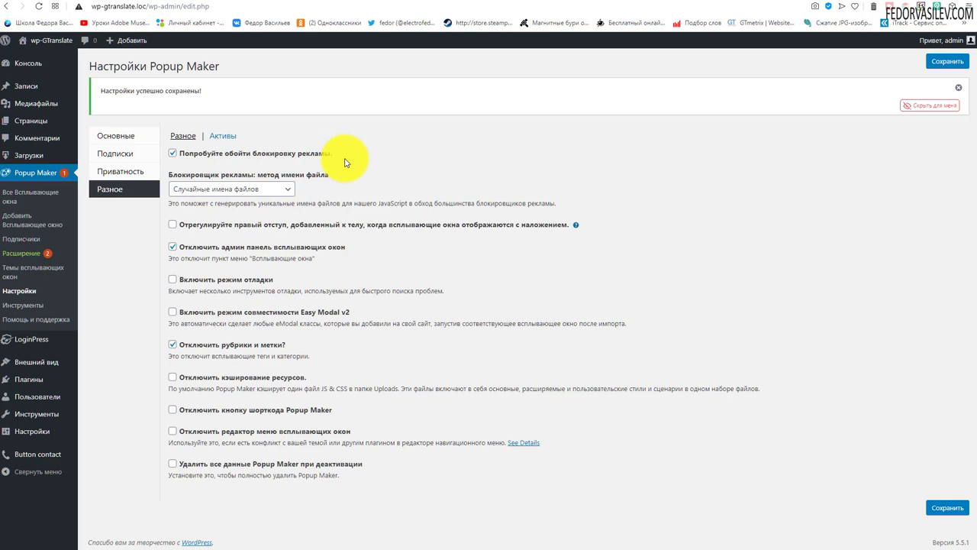
click(280, 193)
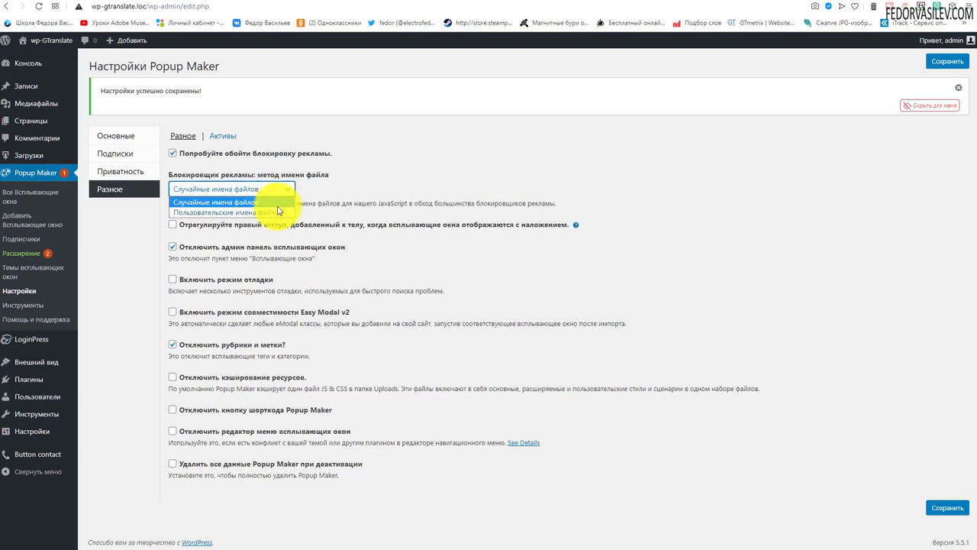
click(334, 187)
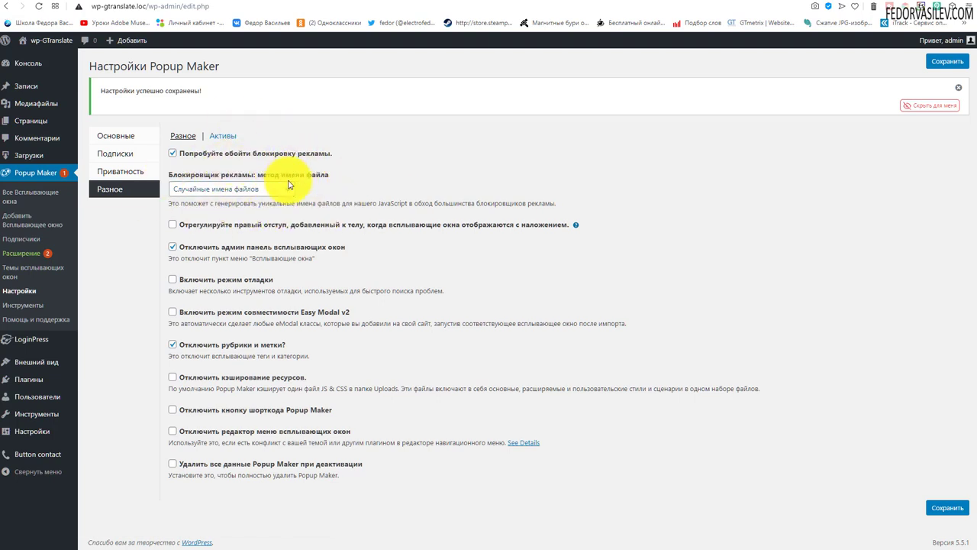
click(237, 189)
click(225, 188)
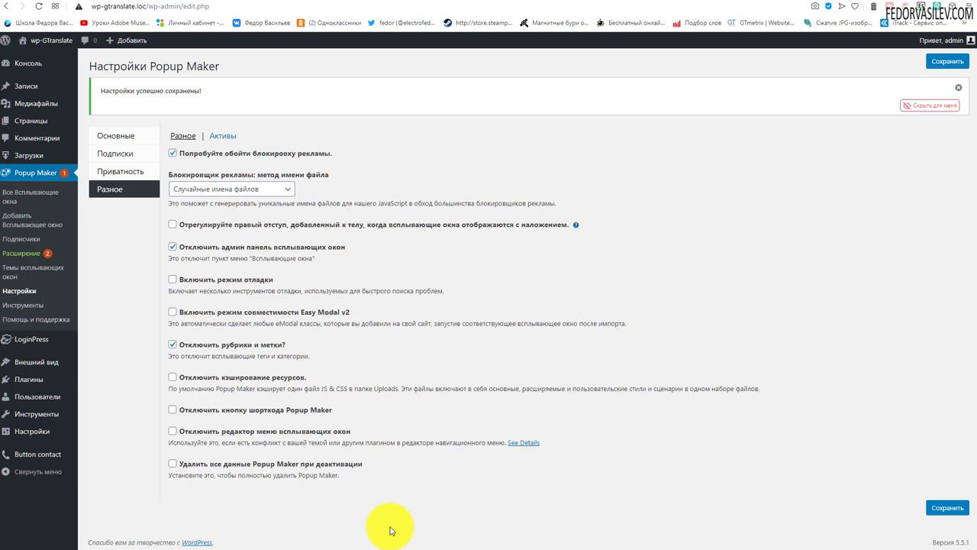
click(182, 134)
click(223, 136)
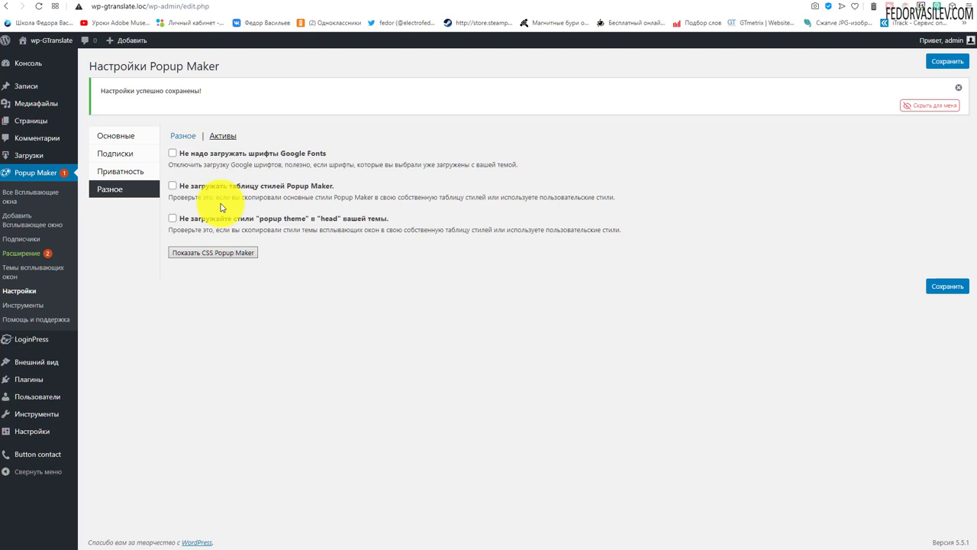
Start a new popup named "тест-2" with the title "окно" and switch its content editor to visual mode.
click(20, 272)
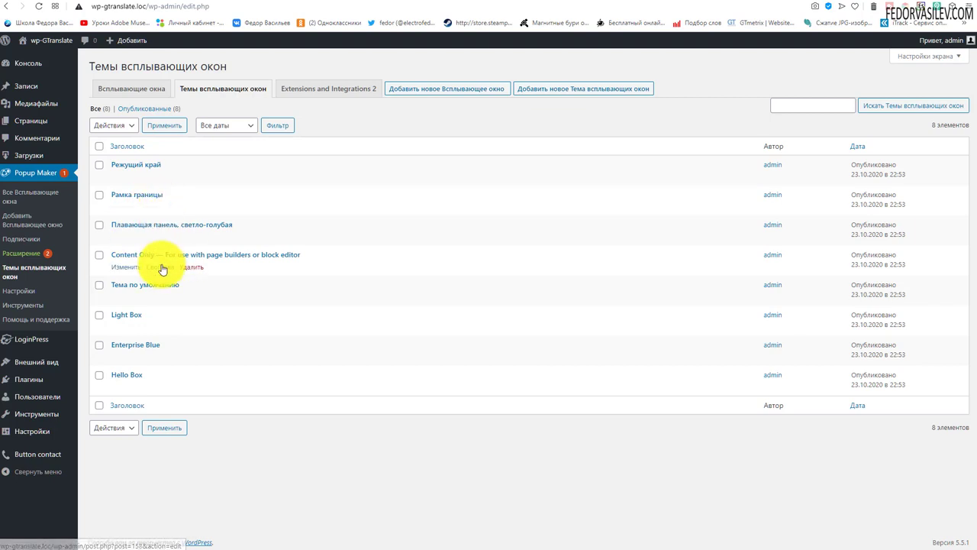
click(17, 220)
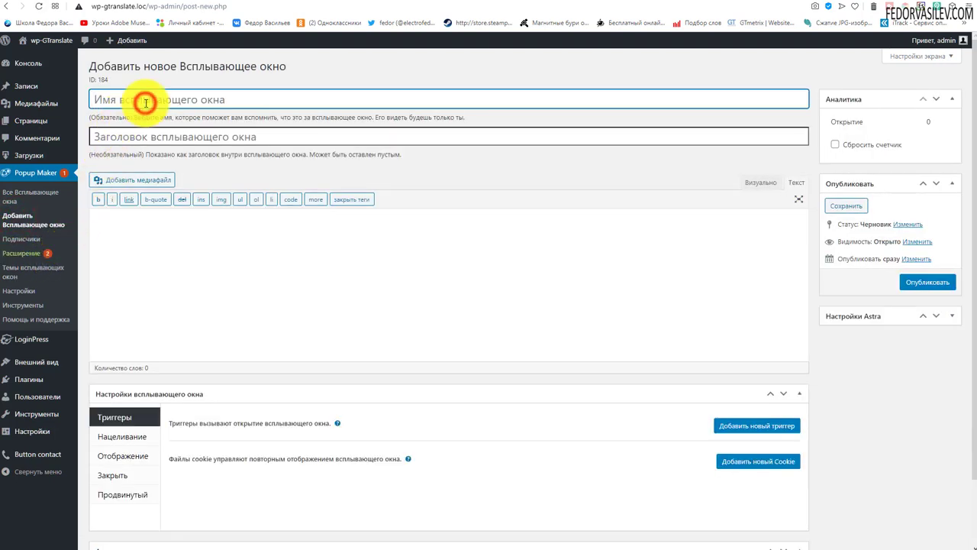
text(ntcn)
text(-2)
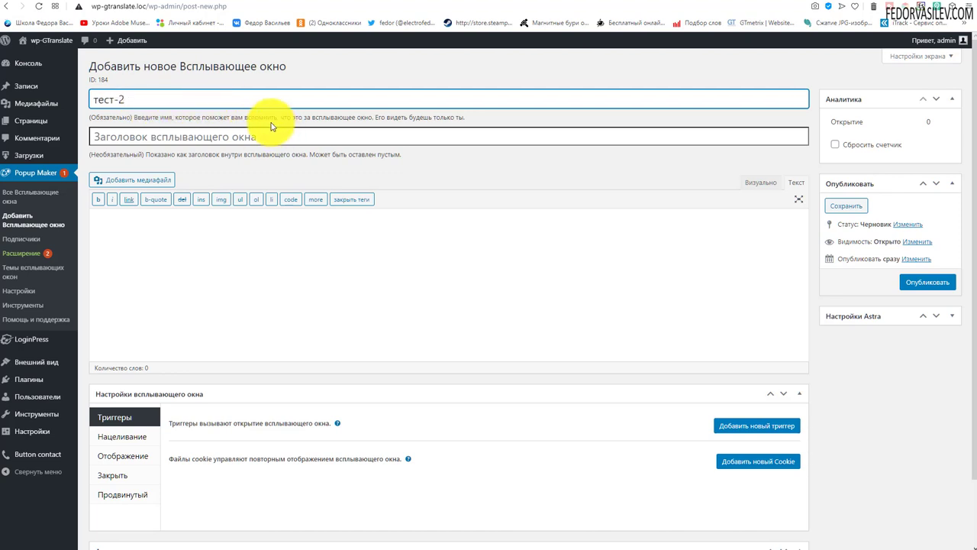
click(150, 136)
text(окно)
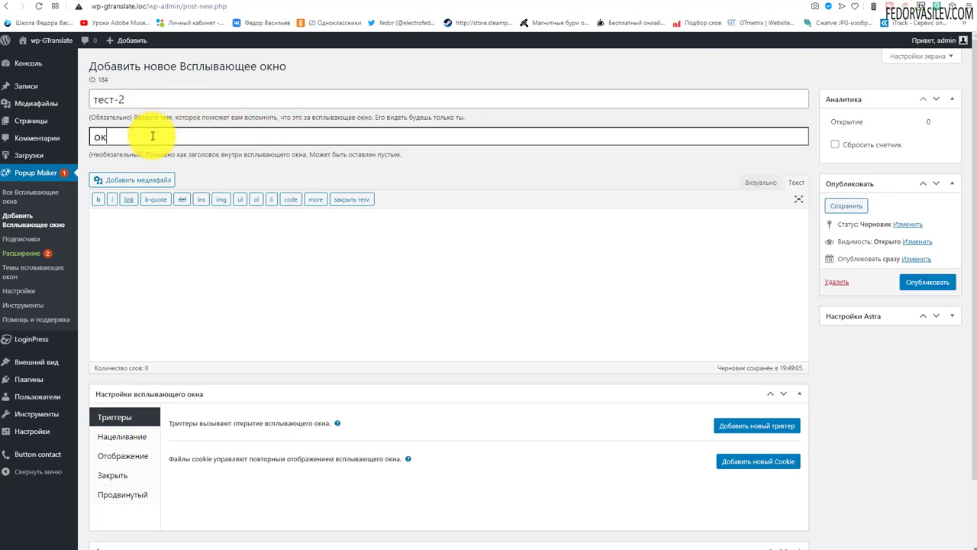
click(761, 182)
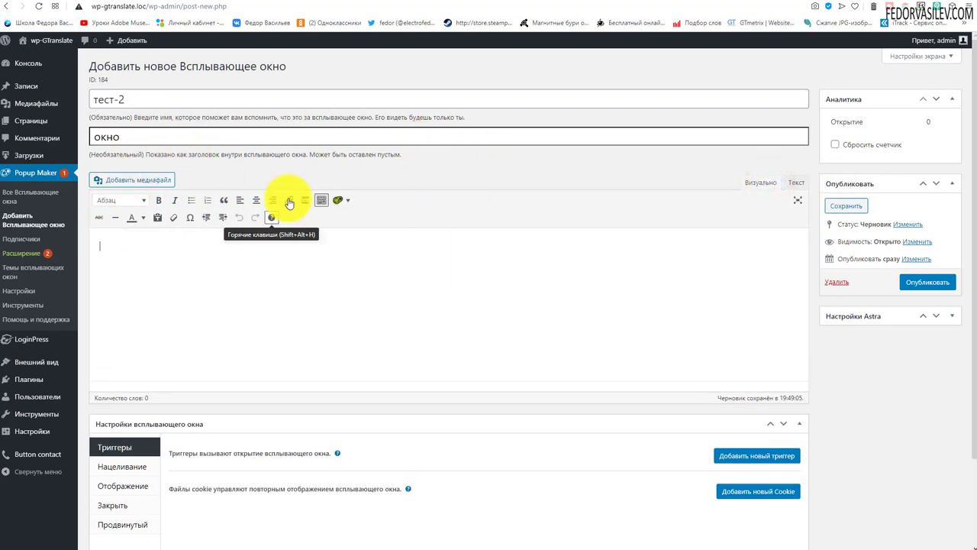
click(238, 290)
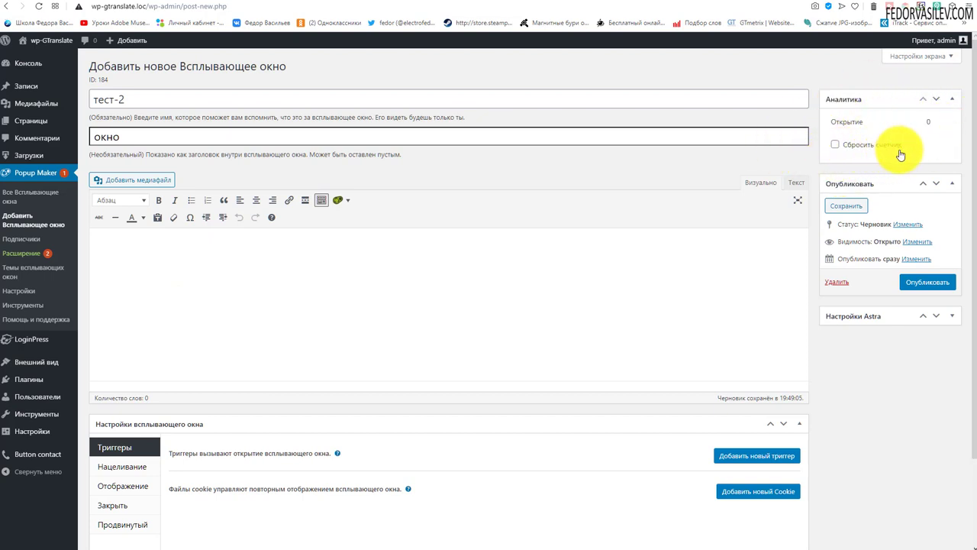
Enter "привет мир!" as the popup's content, formatted as a centred red "Заголовок 1" heading.
click(471, 364)
text(привет мир!)
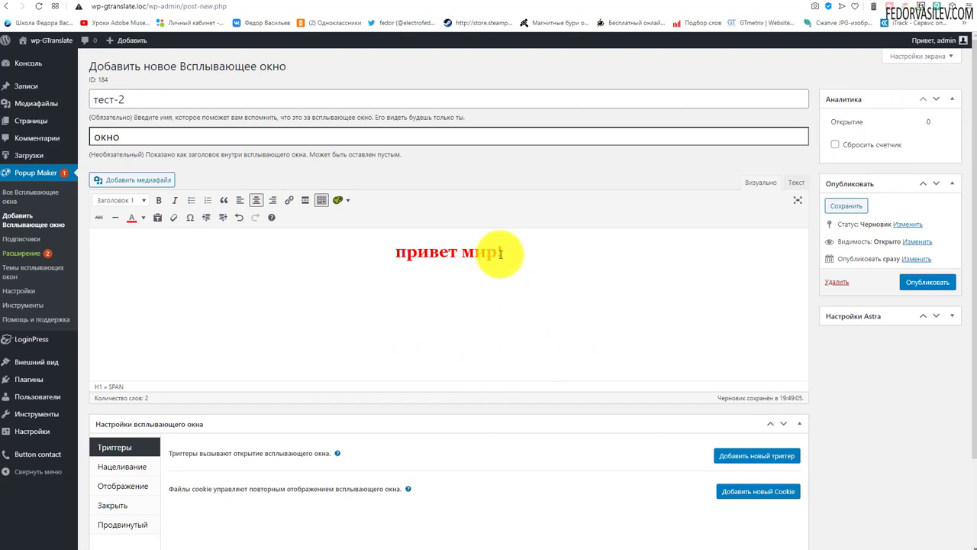
drag(501, 253, 264, 247)
click(480, 290)
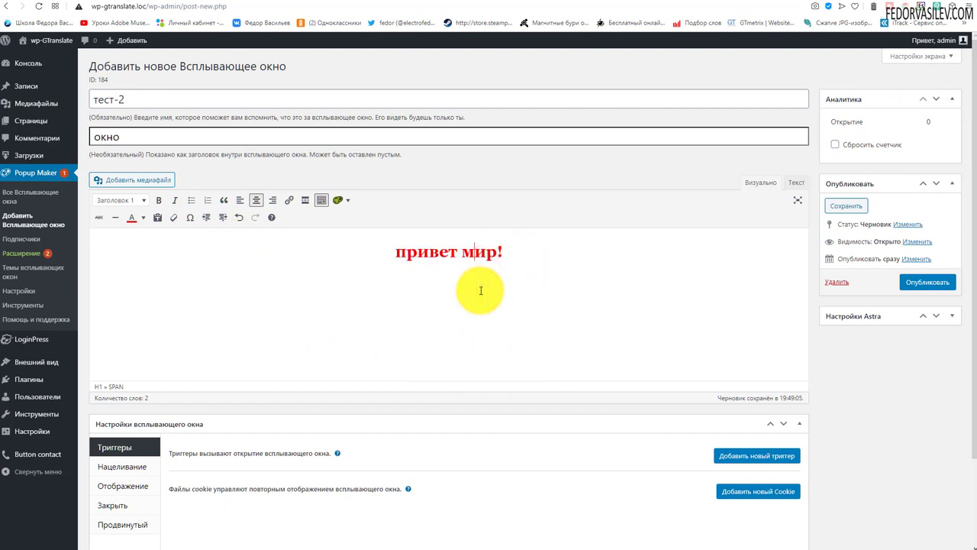
Add a "Задержка времени / Автооткрытие" trigger with a cookie that stops the popup from showing again "При закрытии окна".
scroll(584, 284, down, 2)
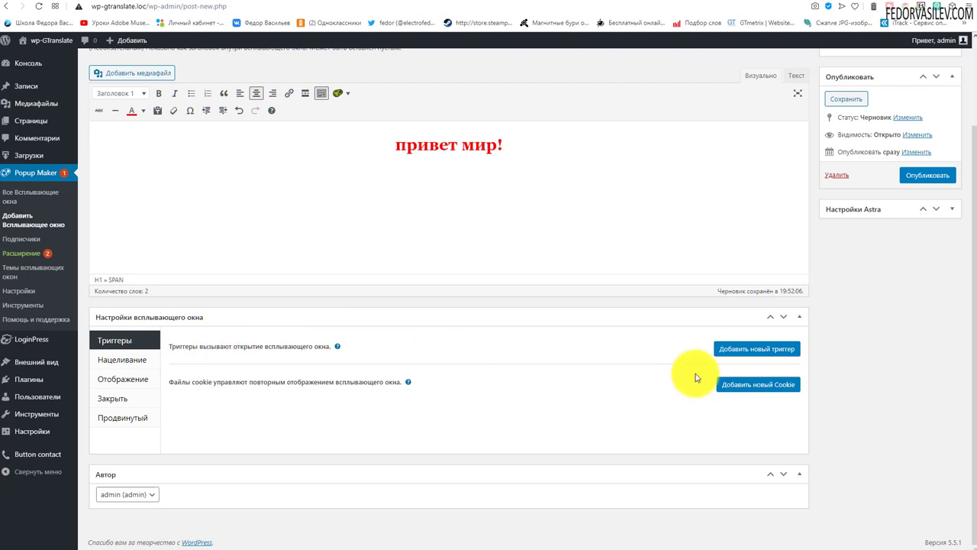
click(761, 348)
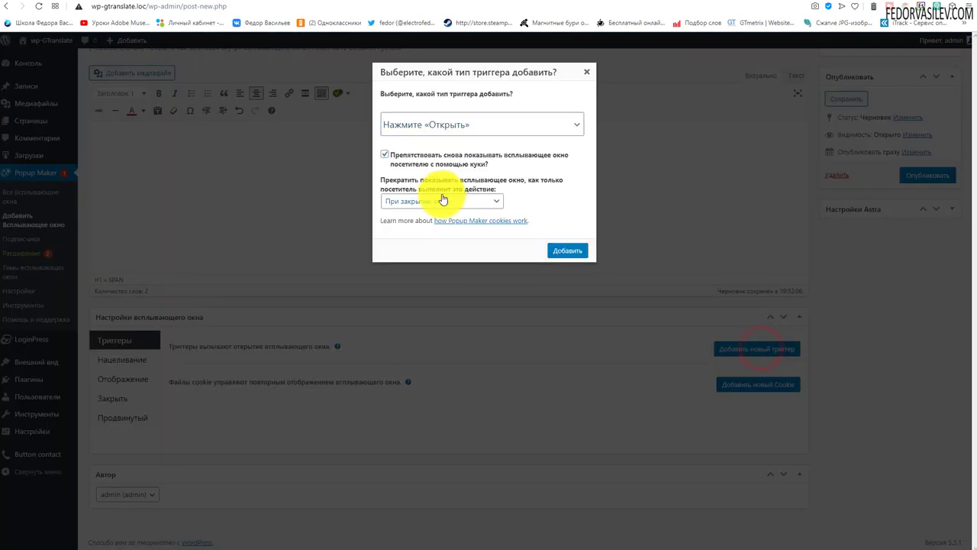
click(481, 125)
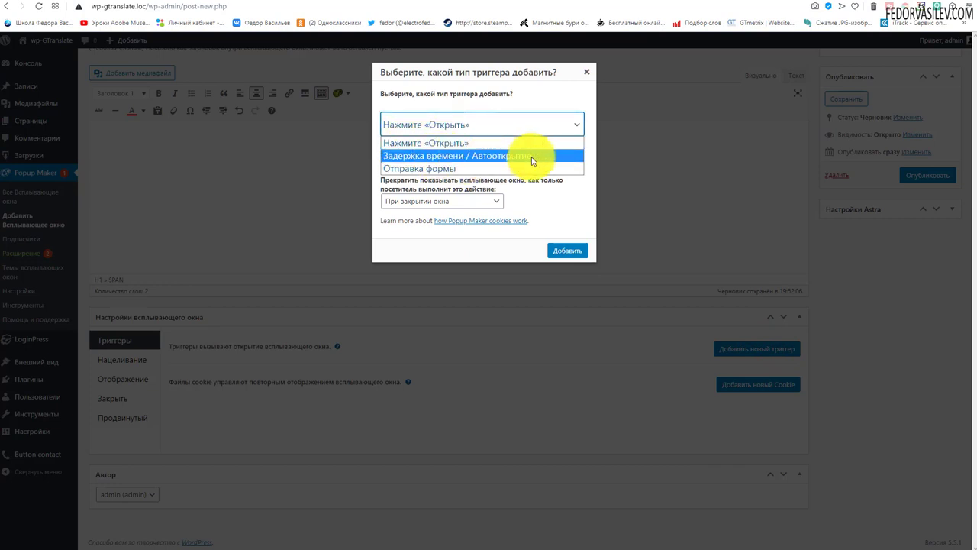
click(417, 160)
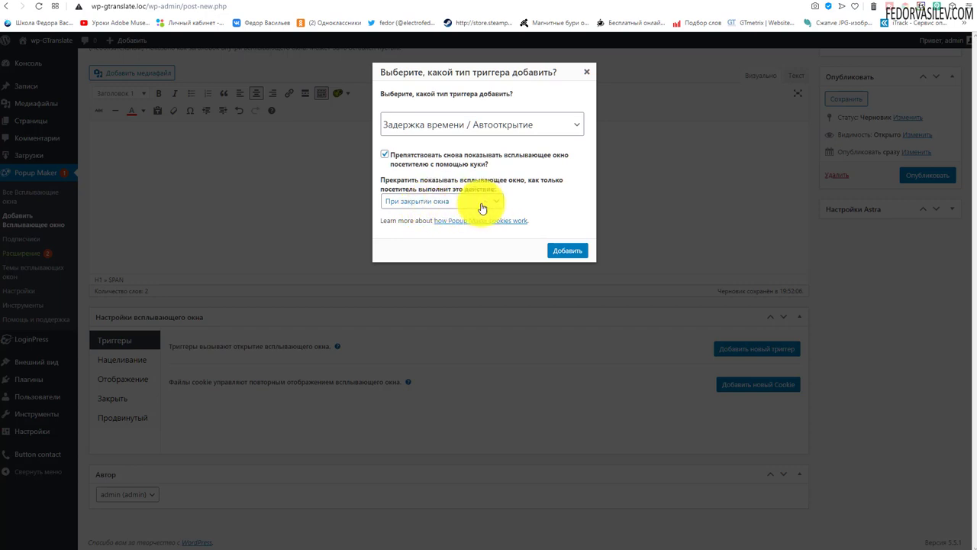
click(402, 202)
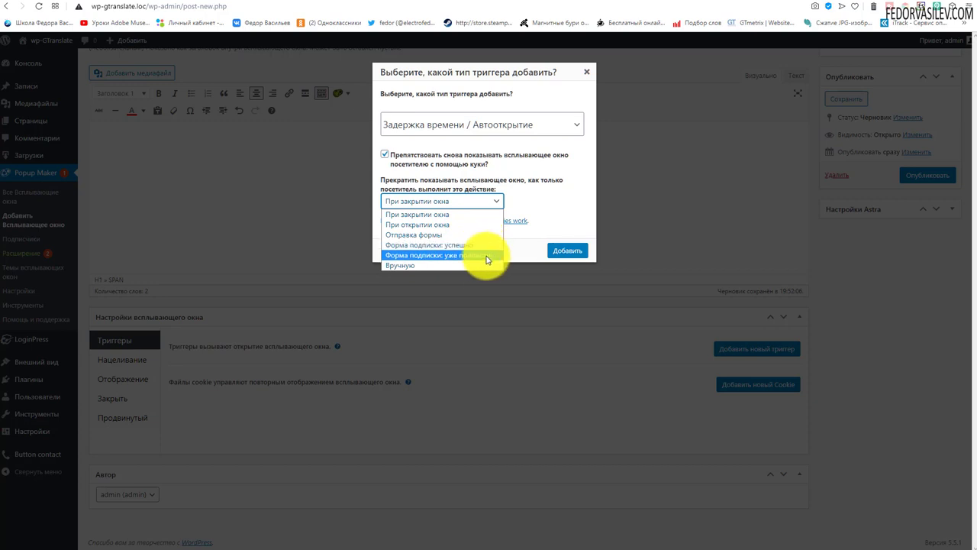
click(458, 265)
click(418, 204)
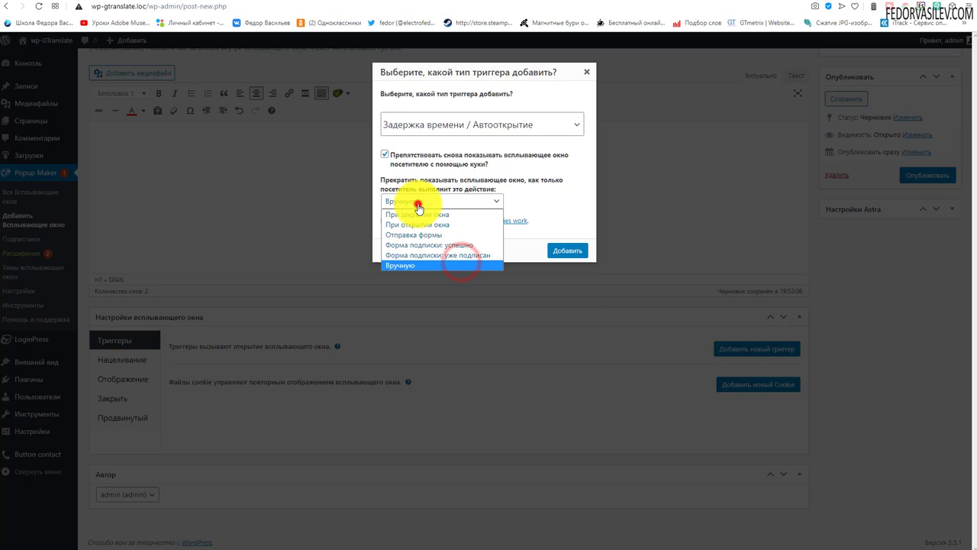
click(418, 215)
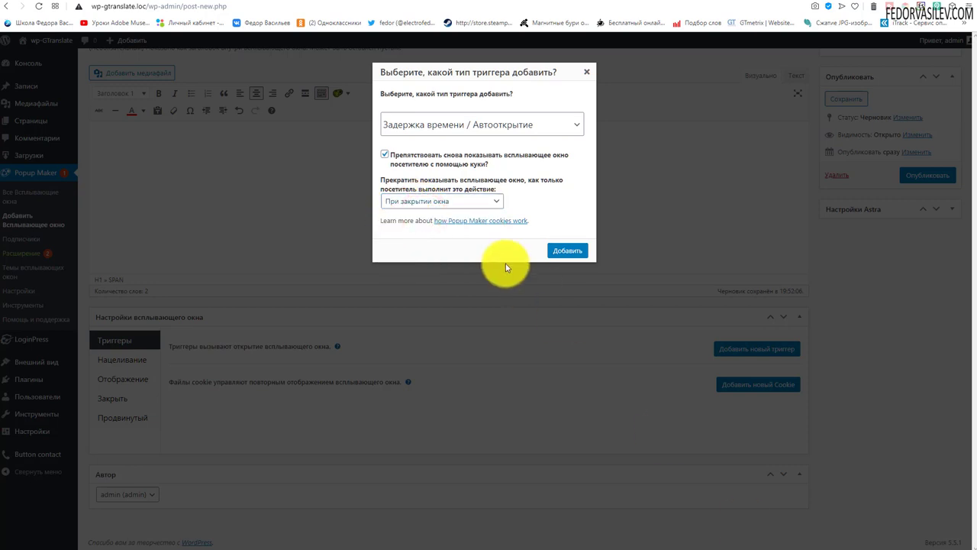
drag(543, 220, 418, 228)
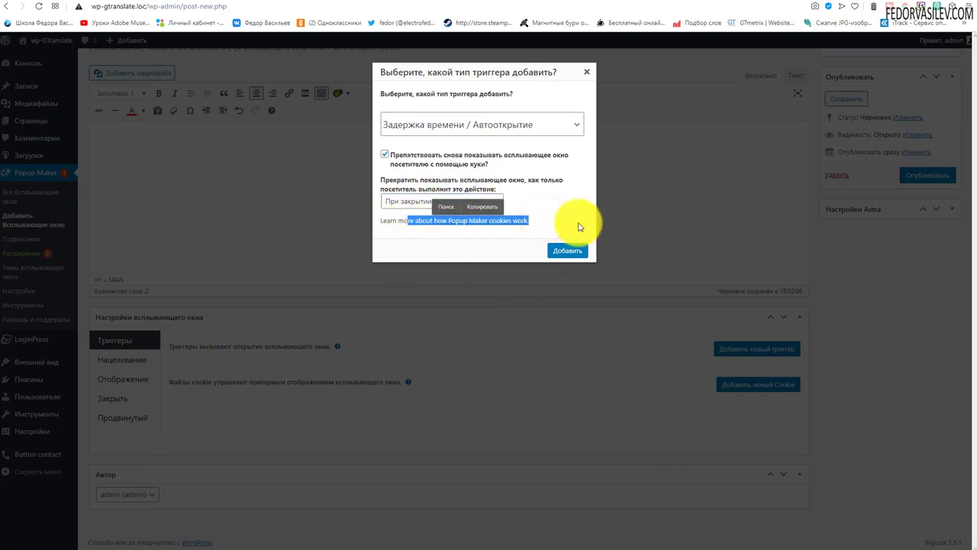
click(569, 222)
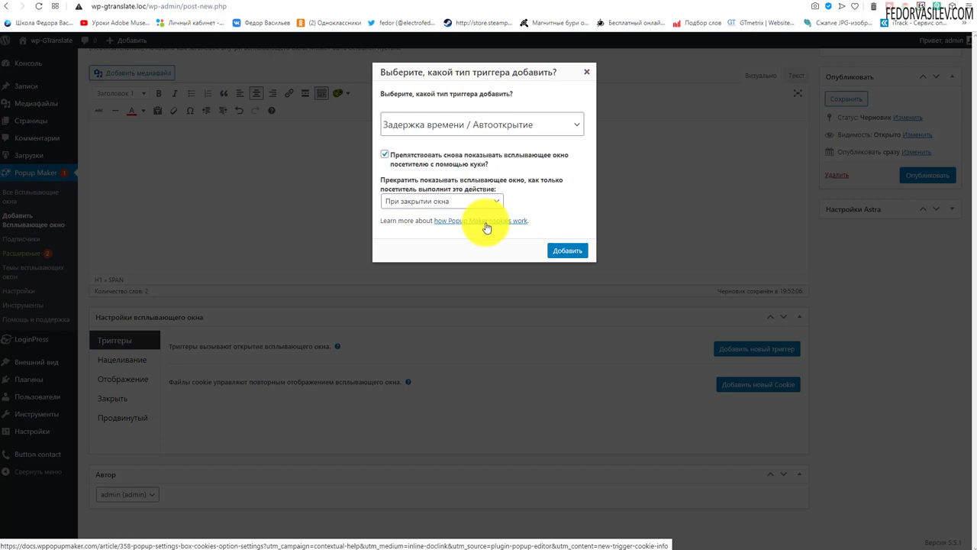
click(565, 251)
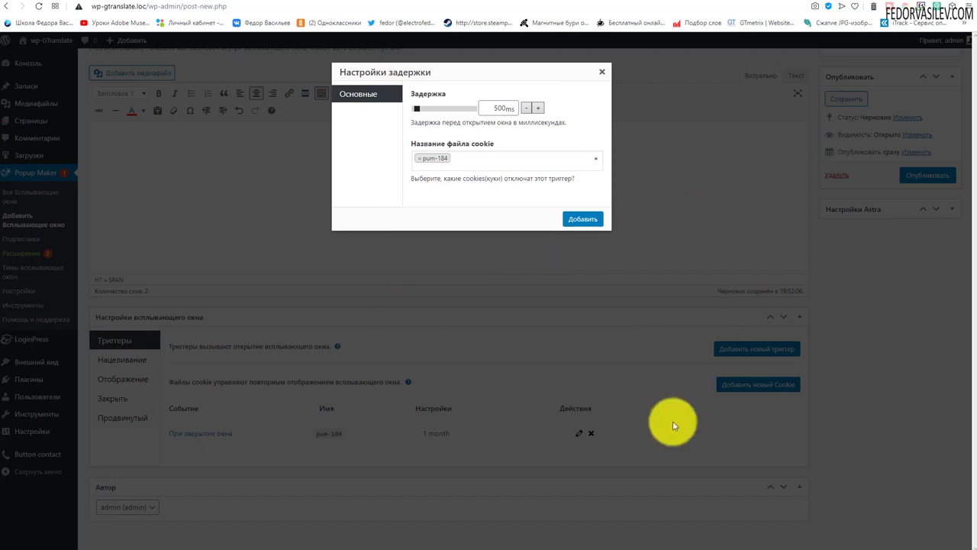
Set the delay before the popup opens to 1000 ms.
double_click(491, 107)
text(1000)
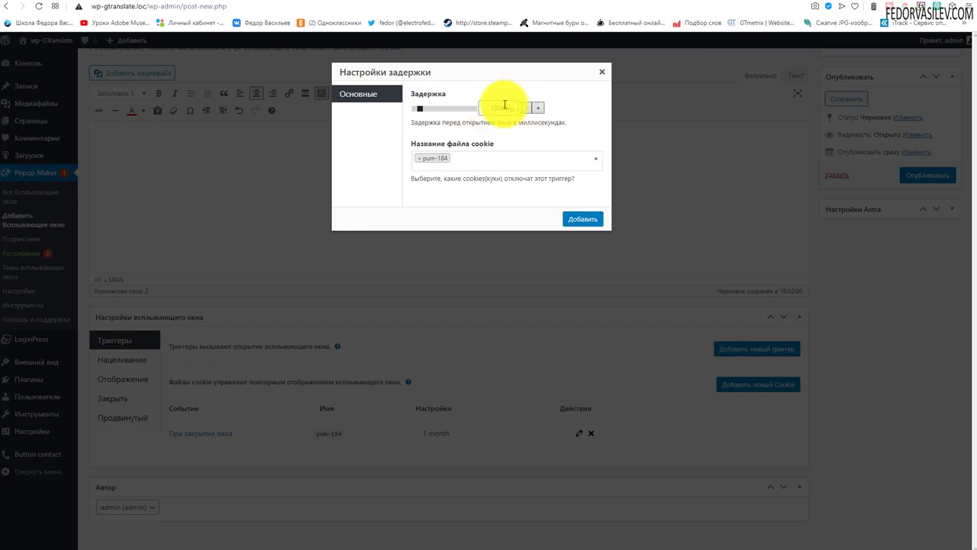
click(493, 106)
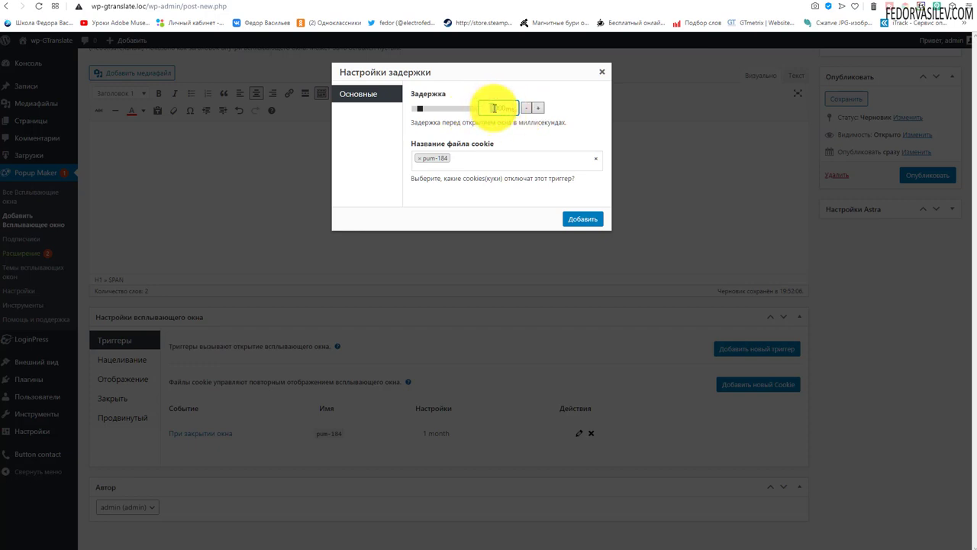
click(487, 107)
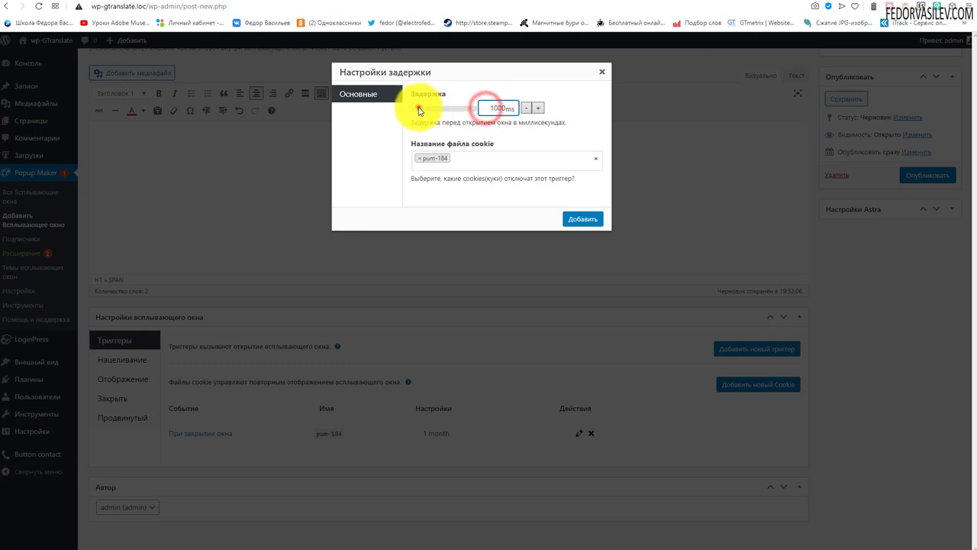
Set the trigger's opening delay to 0 ms, keep the pum-184 cookie and finish adding the trigger.
drag(417, 107, 405, 111)
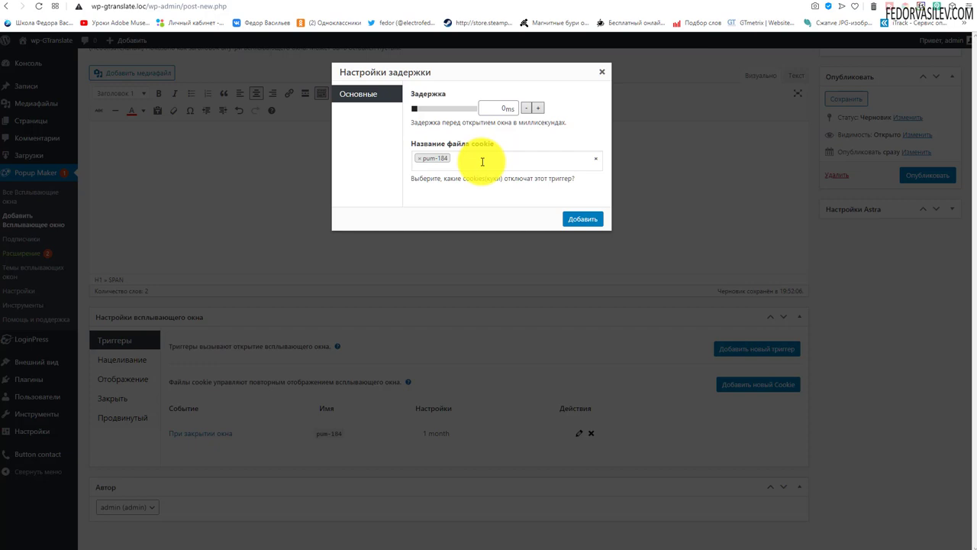
click(520, 159)
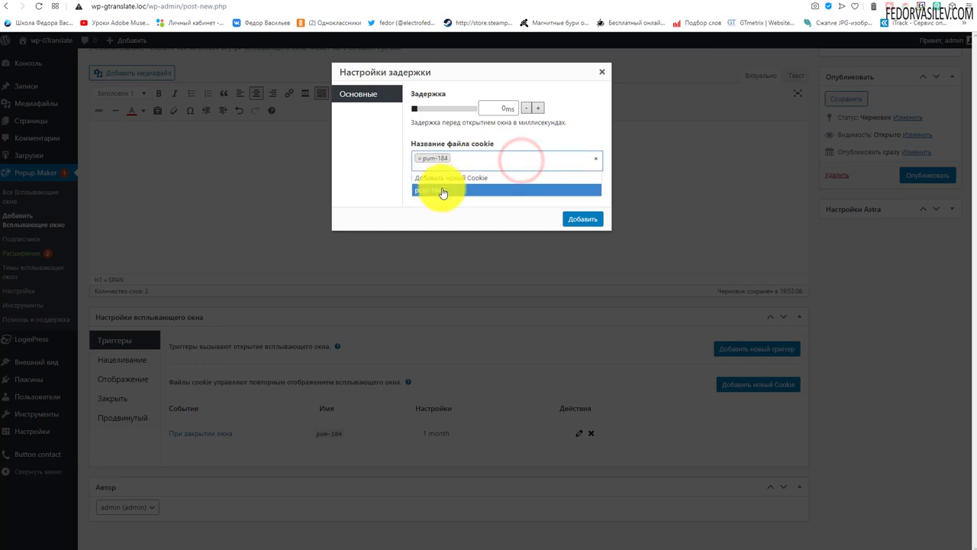
click(510, 144)
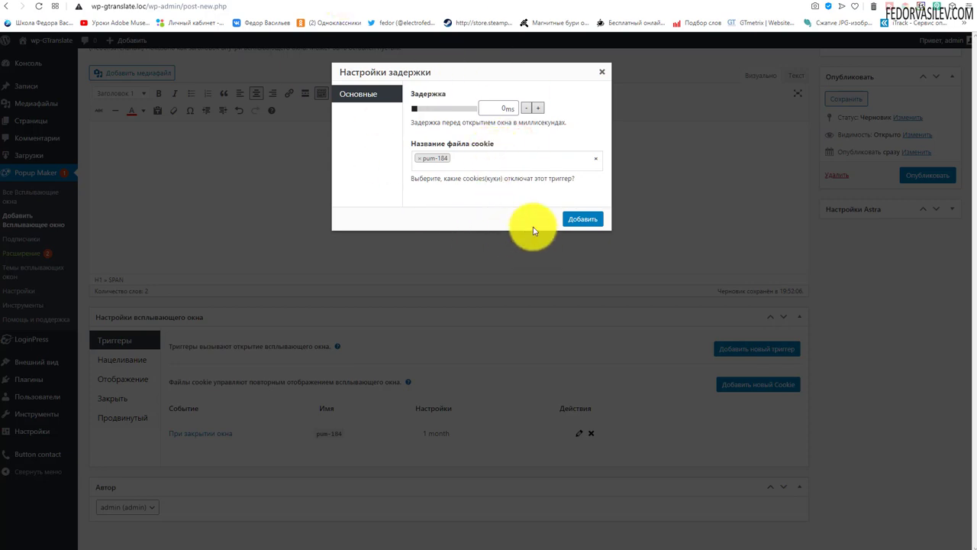
click(578, 221)
Examine the basic and advanced settings of the popup's pum-184 cookie, including its name, lifetime and site-wide options.
scroll(585, 305, up, 1)
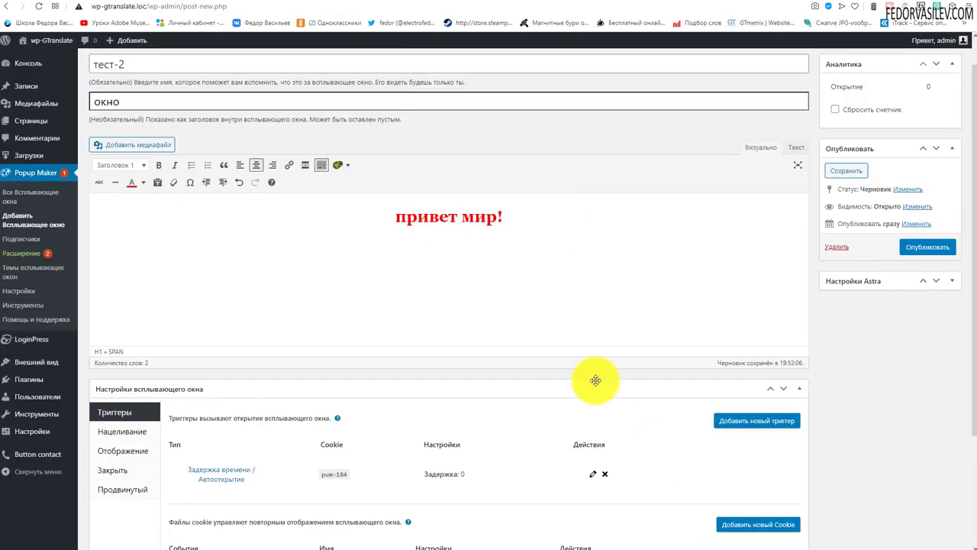
scroll(582, 417, down, 3)
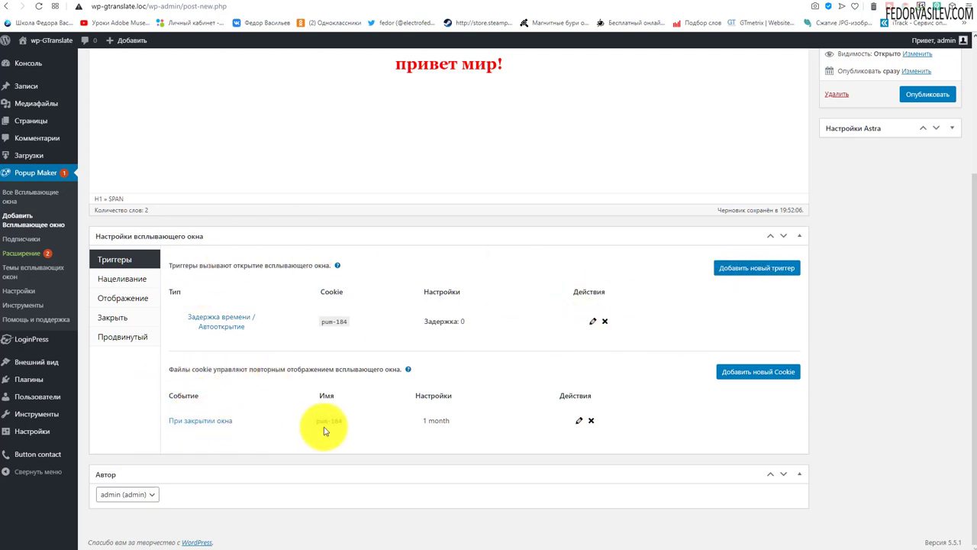
click(579, 421)
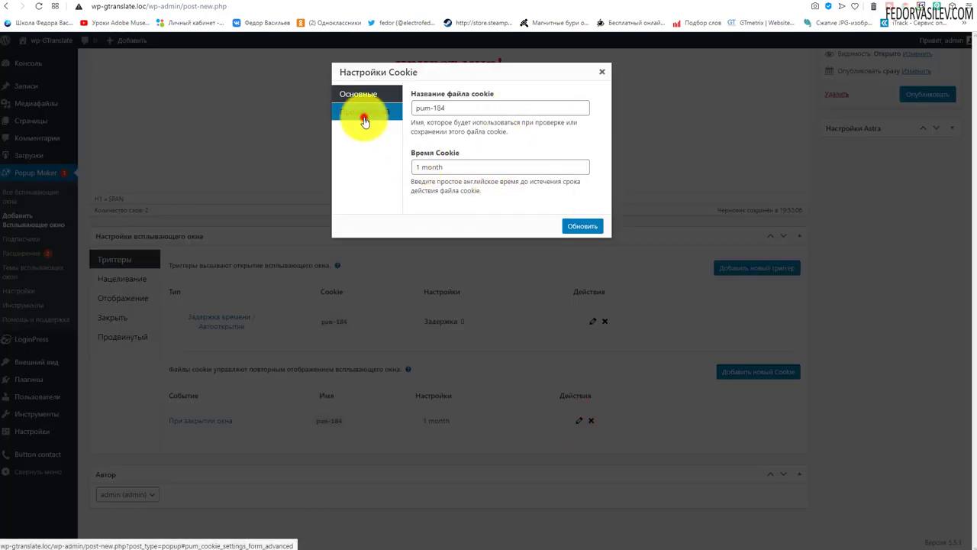
click(602, 72)
click(579, 421)
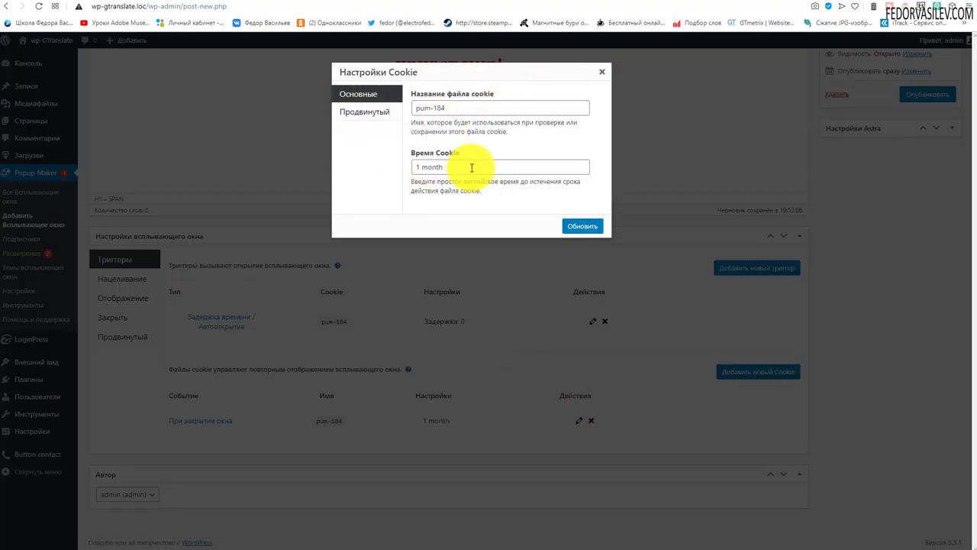
click(338, 111)
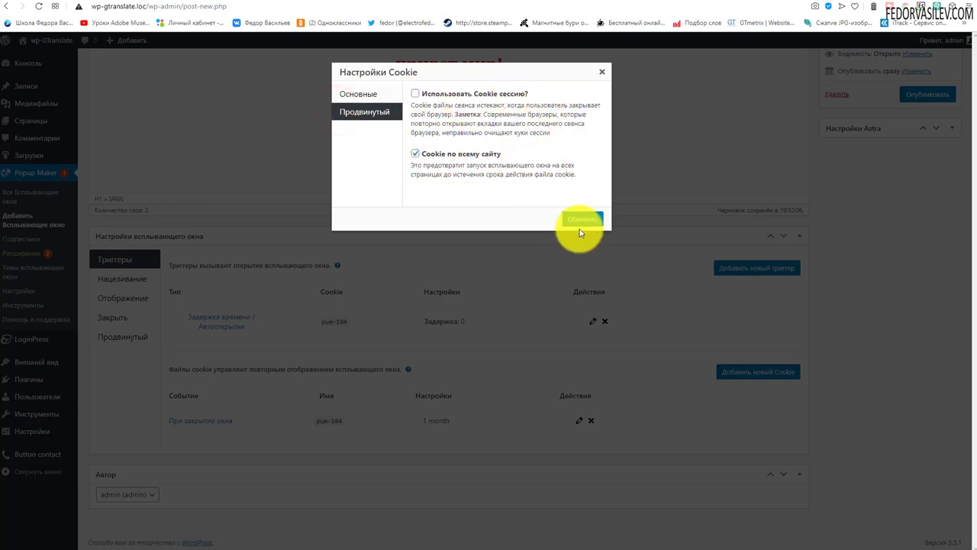
click(603, 75)
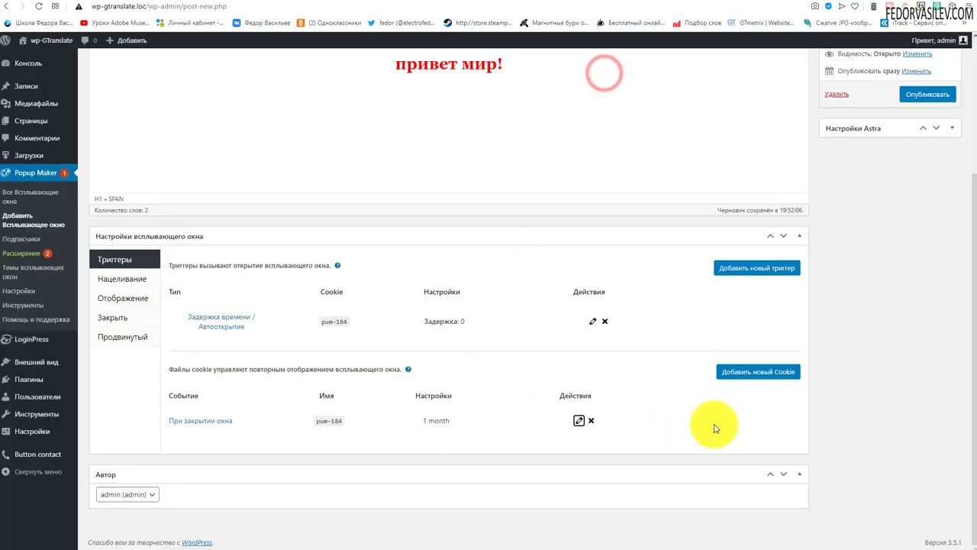
View the event choices for a new cookie and the options for another trigger without adding either.
click(777, 371)
click(448, 99)
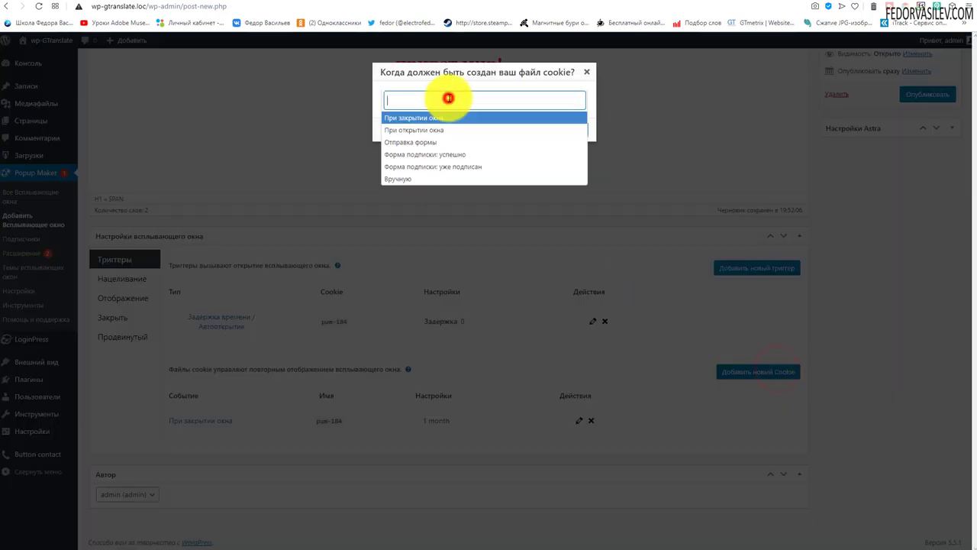
click(587, 72)
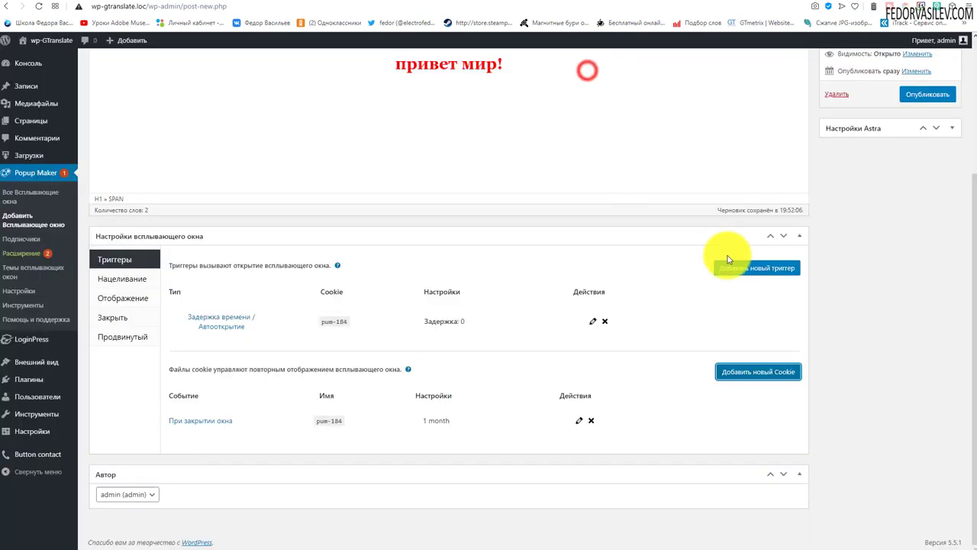
click(735, 271)
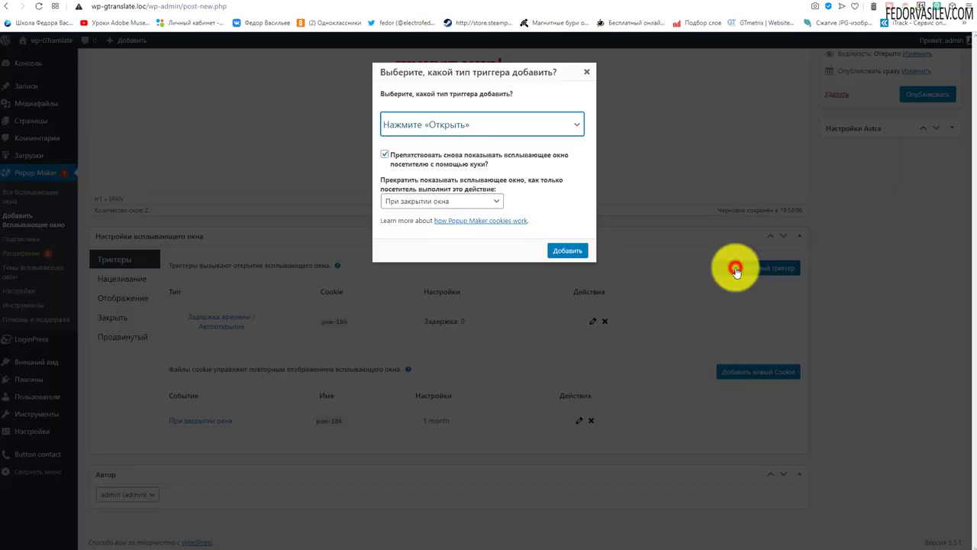
click(585, 70)
scroll(291, 381, up, 3)
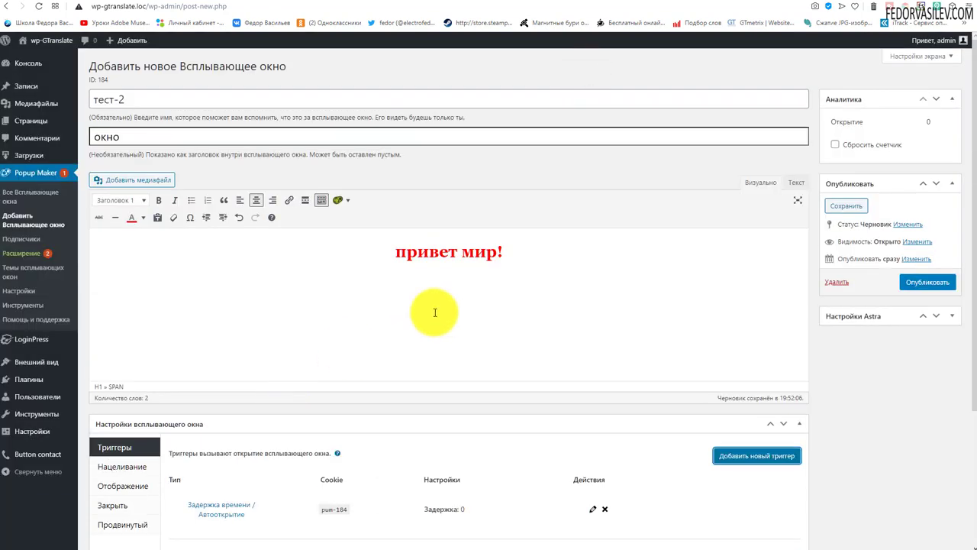
scroll(397, 286, down, 3)
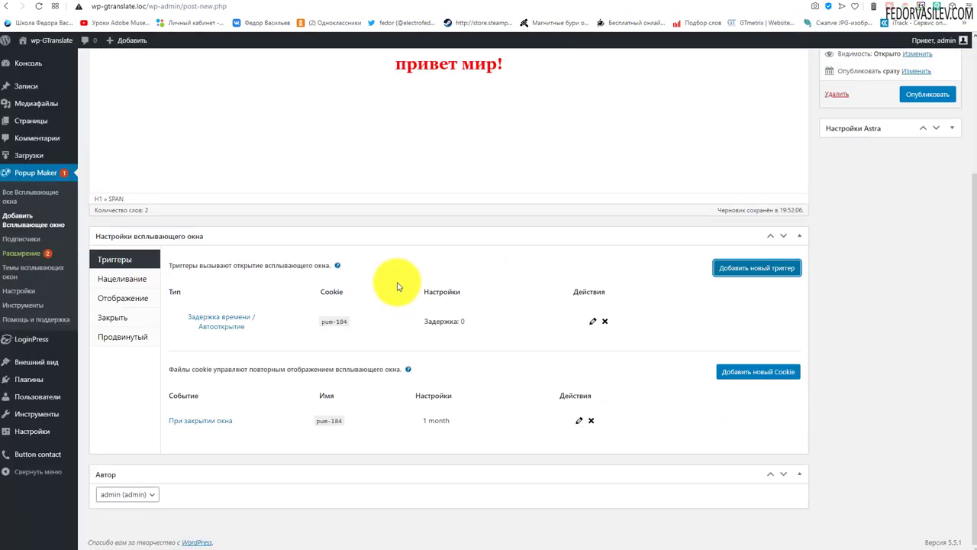
scroll(516, 374, up, 3)
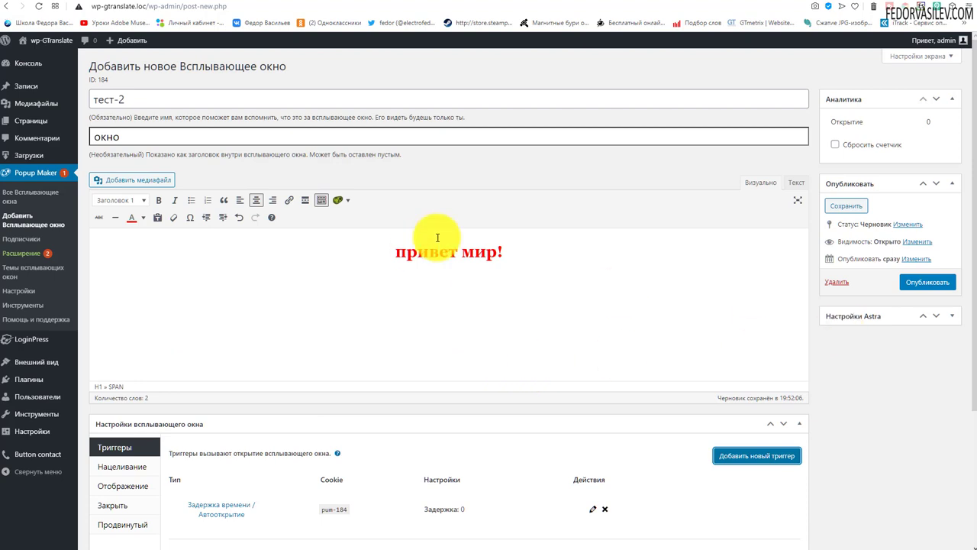
Open the popup's targeting settings and look through the available page, post, tag and category conditions.
scroll(470, 264, down, 3)
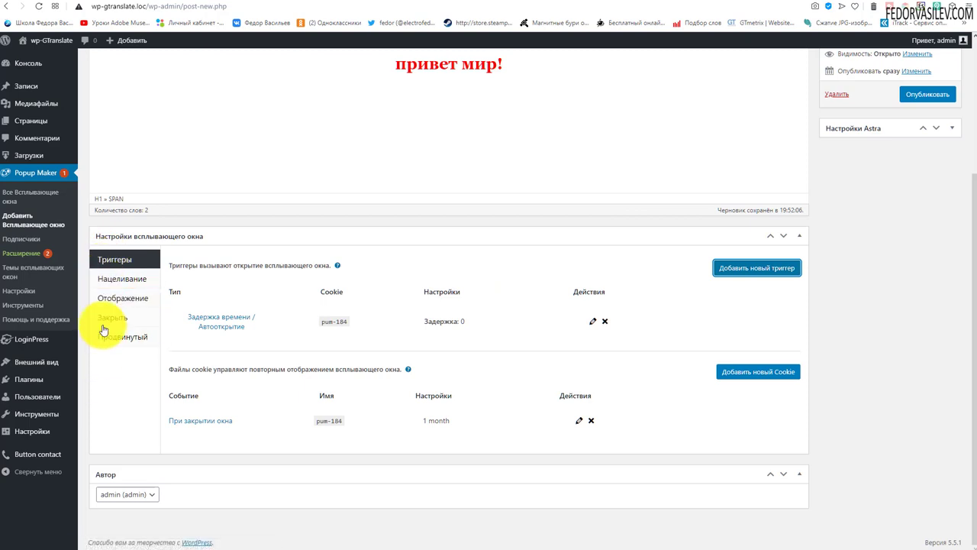
click(115, 278)
click(220, 355)
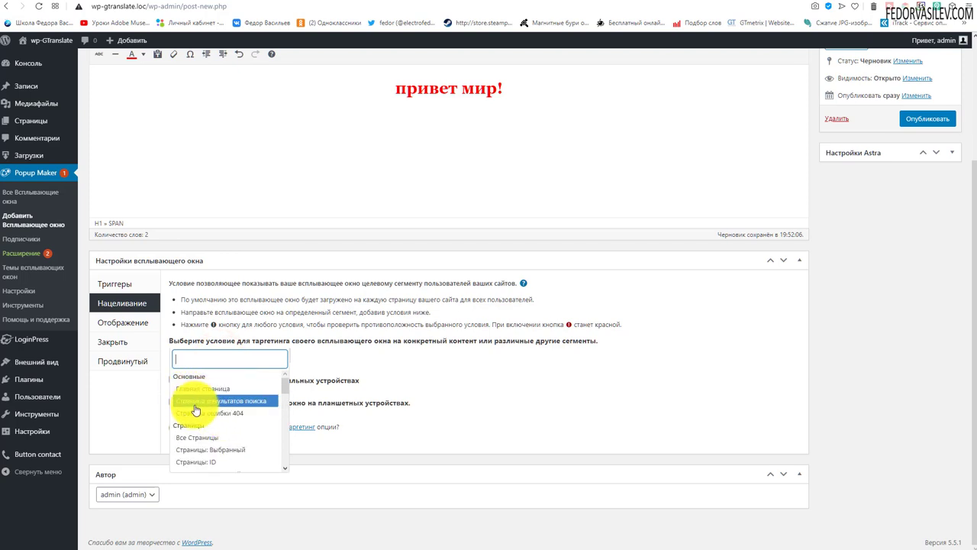
scroll(221, 414, down, 1)
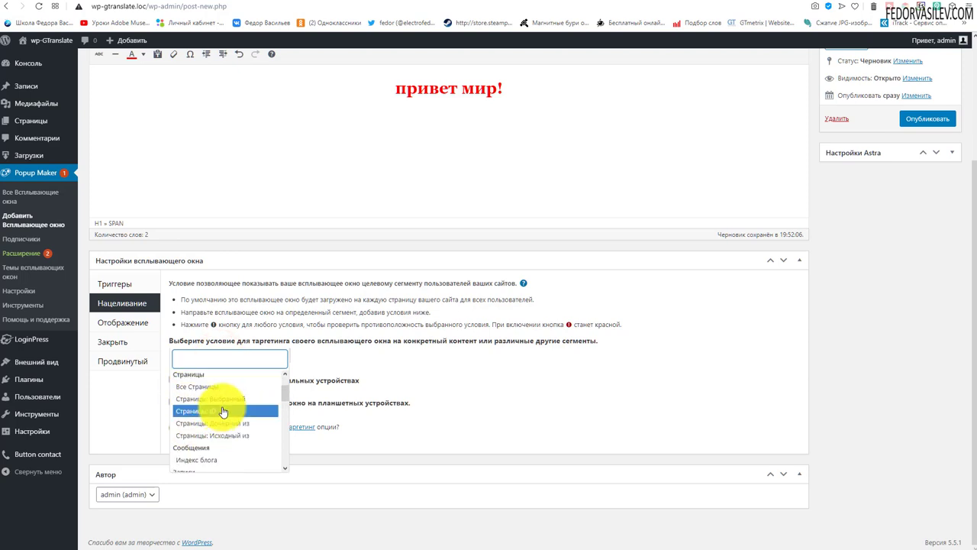
scroll(214, 414, down, 1)
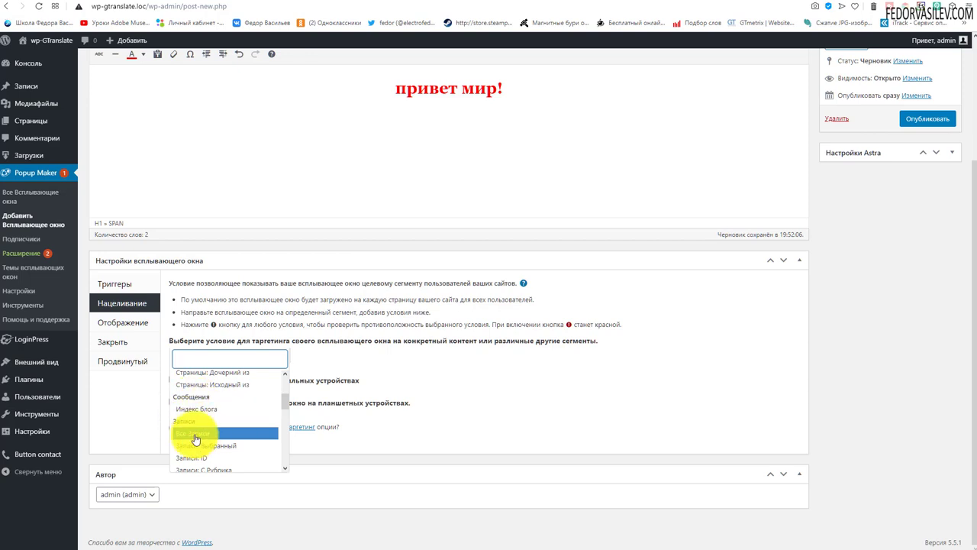
scroll(196, 439, down, 1)
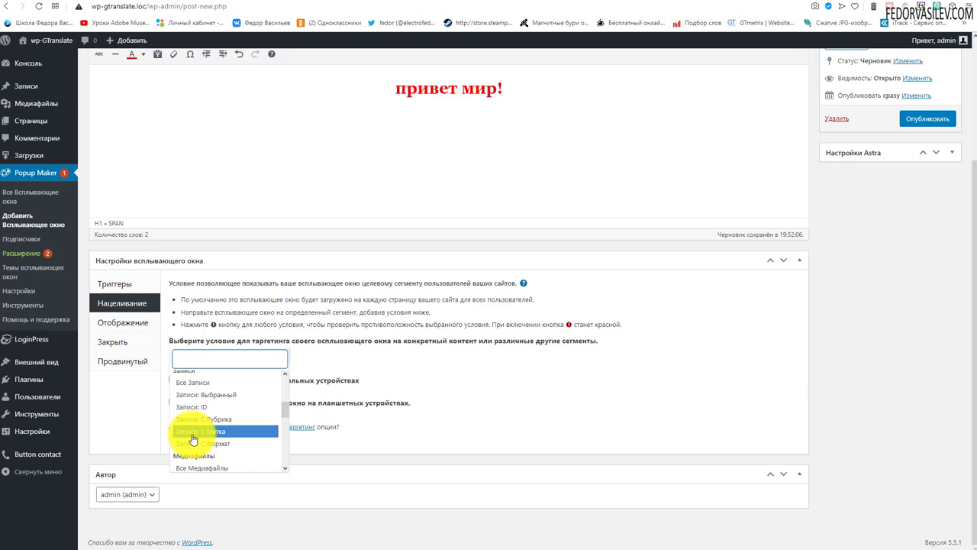
scroll(195, 438, up, 3)
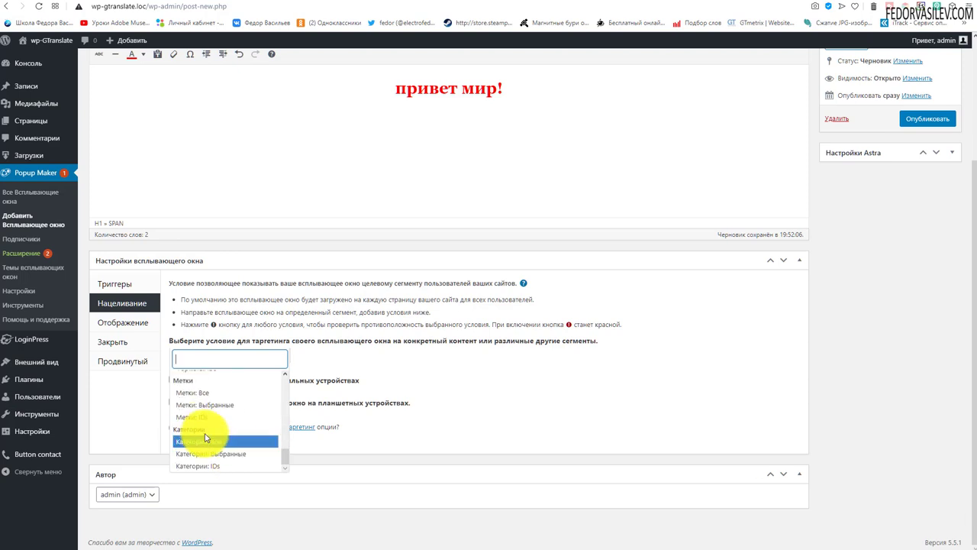
scroll(195, 416, up, 3)
Target the popup to the condition Главная страница, removing it once and selecting it again.
click(207, 390)
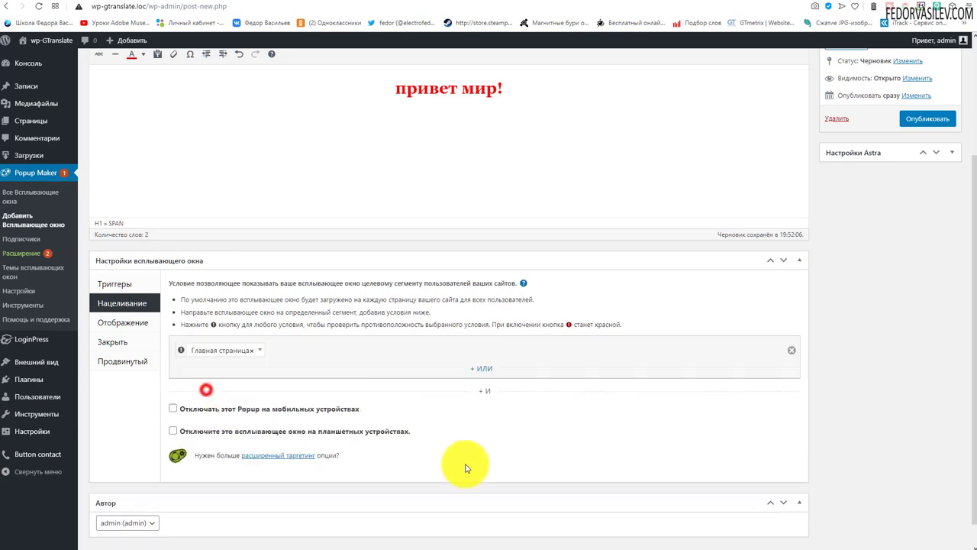
click(791, 351)
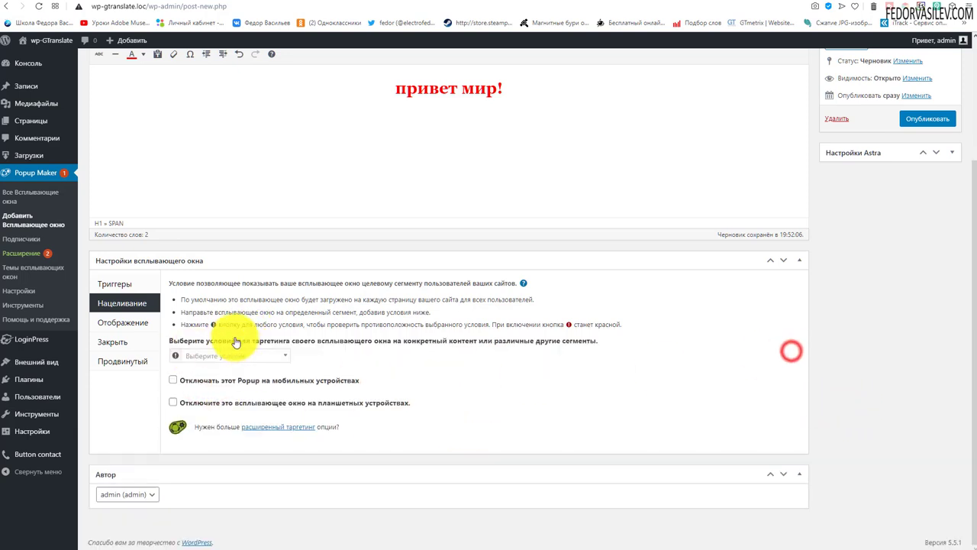
click(229, 352)
click(216, 389)
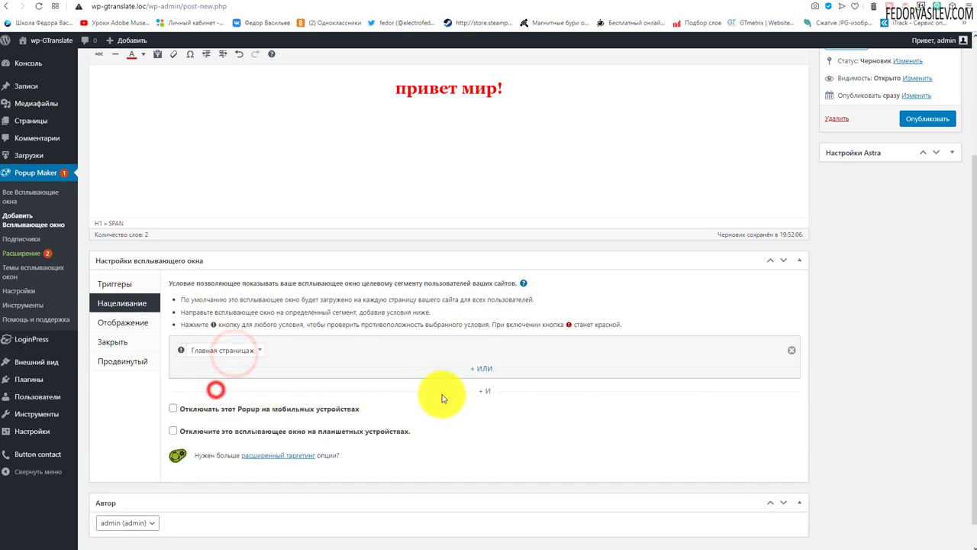
Try adding an empty ИЛИ alternative and an empty И condition to the targeting, removing each one.
click(487, 373)
click(249, 351)
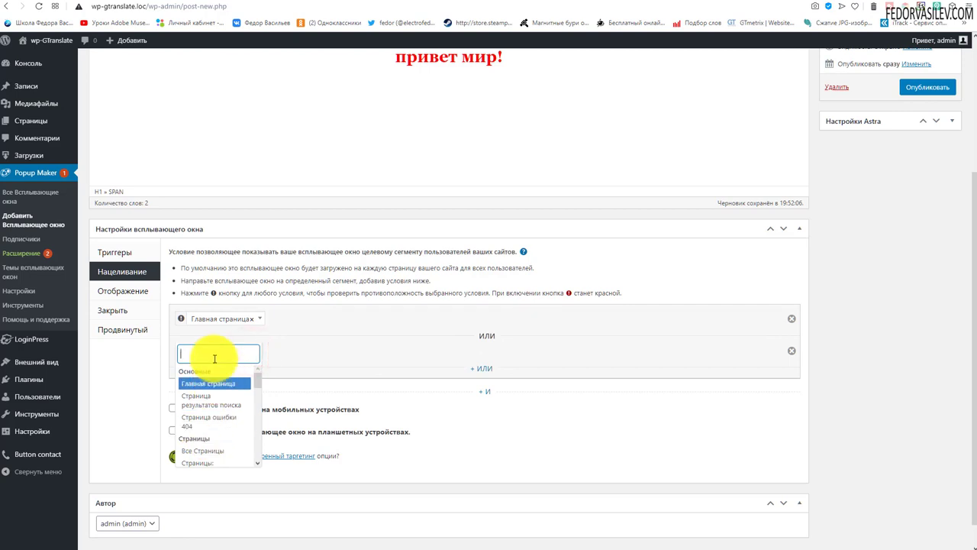
click(792, 356)
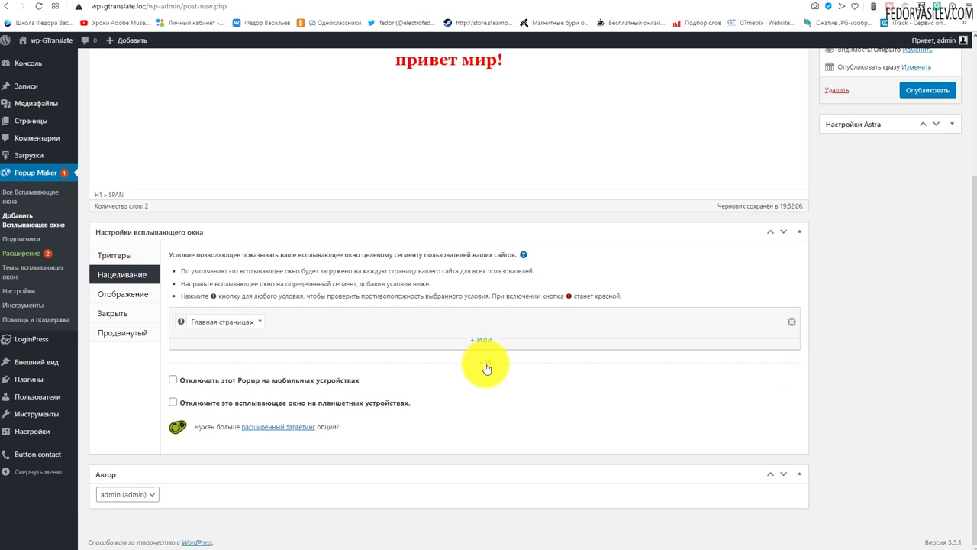
click(484, 363)
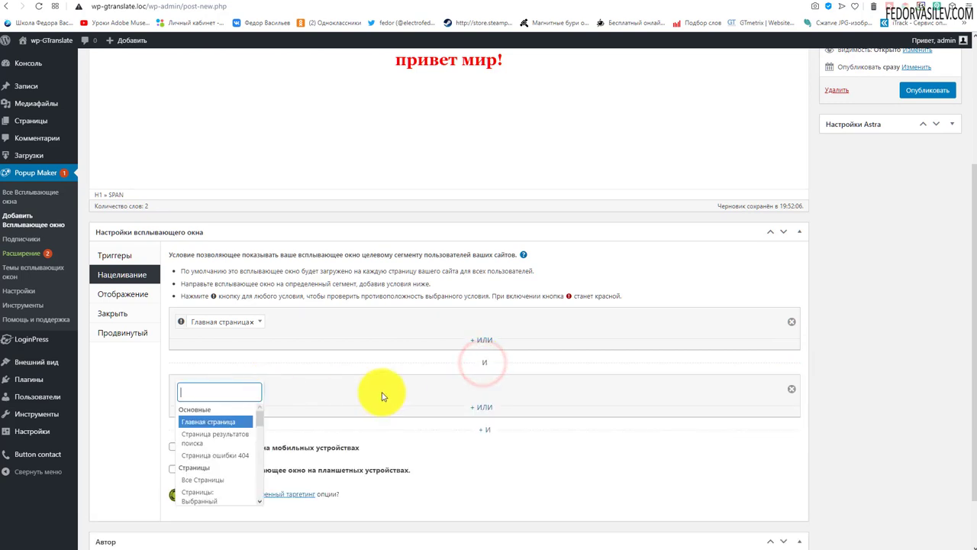
click(410, 388)
click(792, 392)
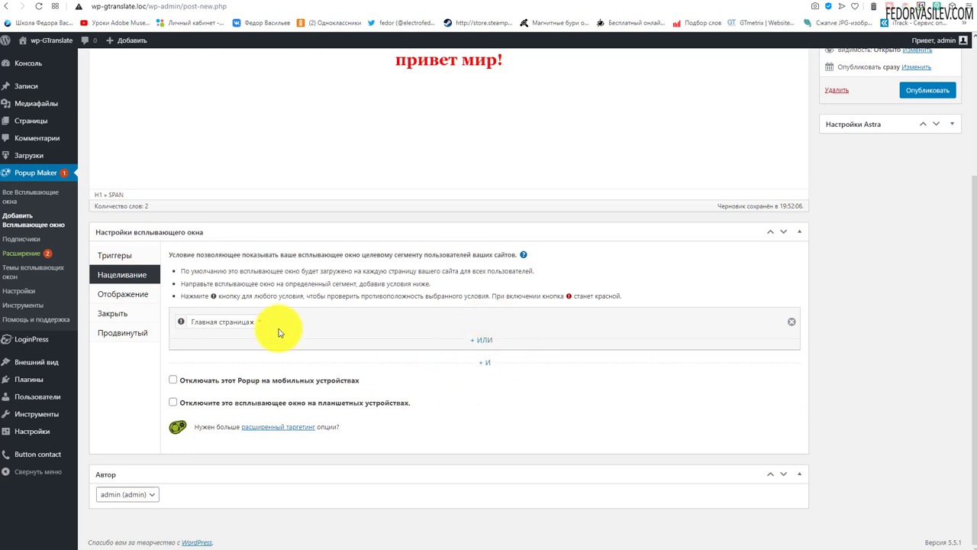
Leave the popup enabled on mobile and tablet devices and publish it.
click(174, 379)
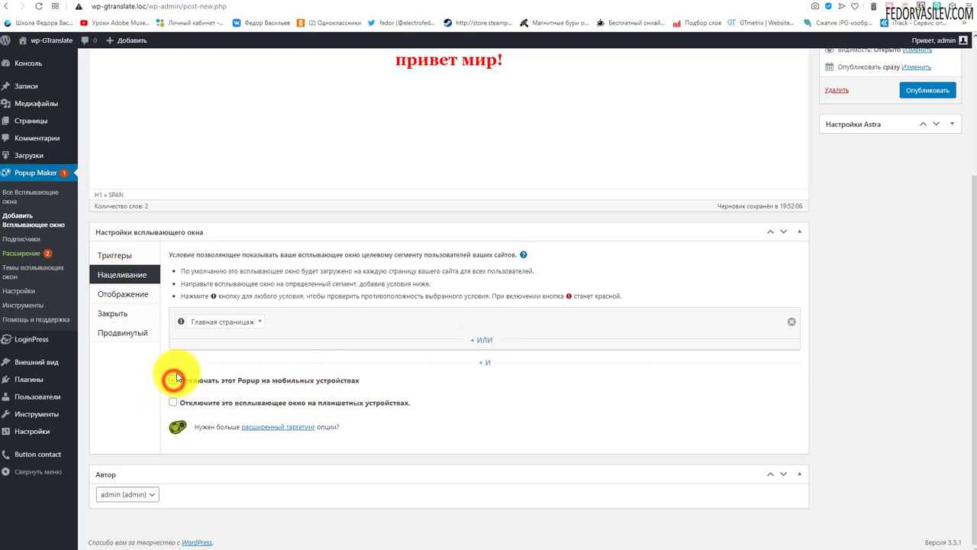
click(171, 380)
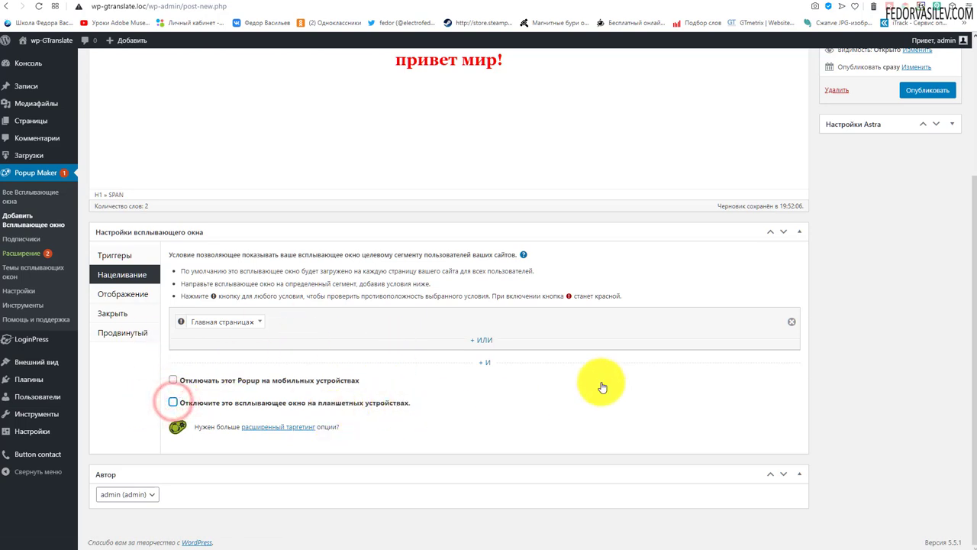
scroll(602, 382, up, 3)
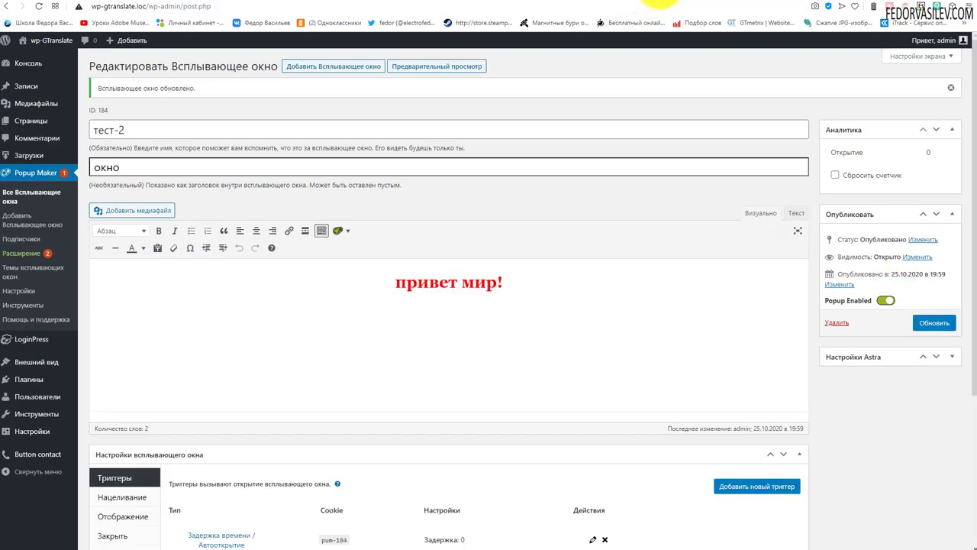
Switch to the site's home page, reload it and check how the popup's title and text are displayed.
click(653, 3)
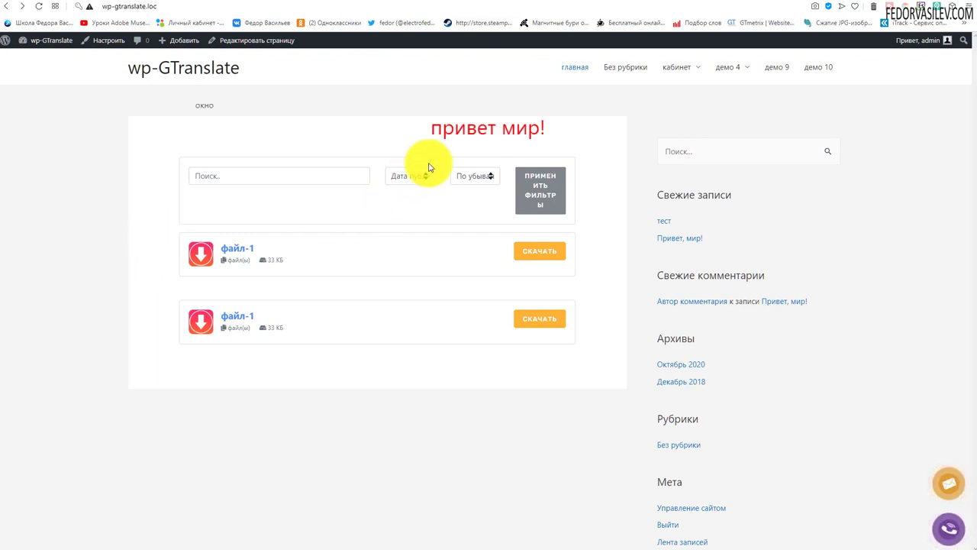
click(574, 124)
drag(510, 128, 426, 126)
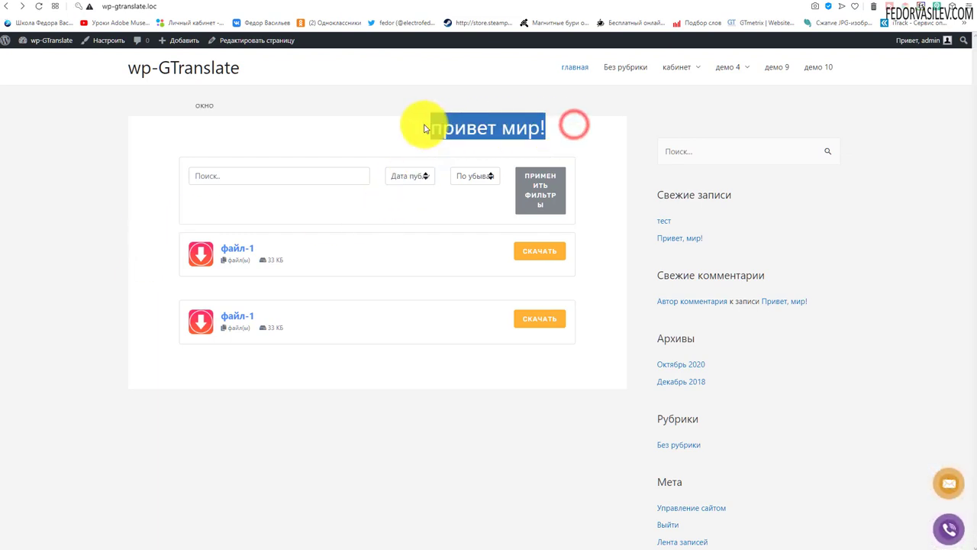
click(430, 441)
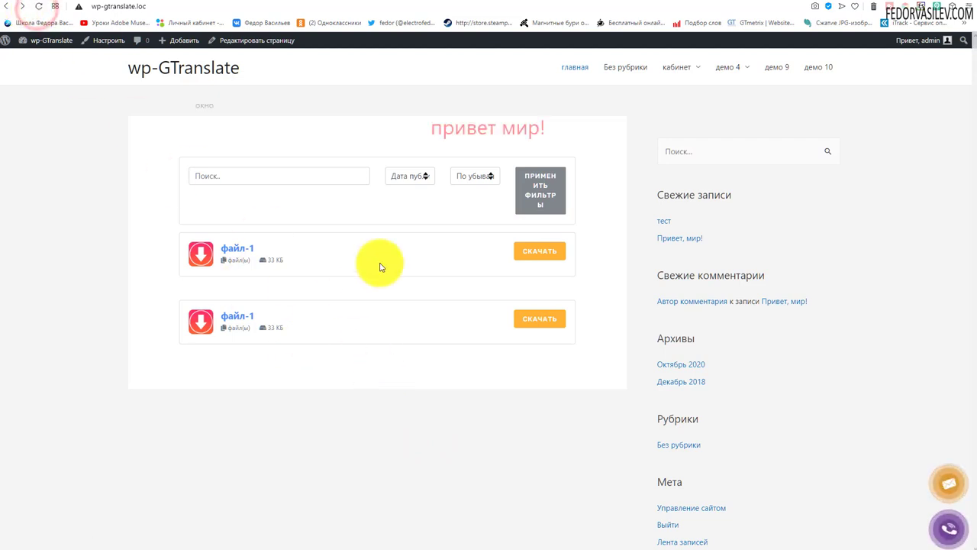
drag(564, 128, 445, 129)
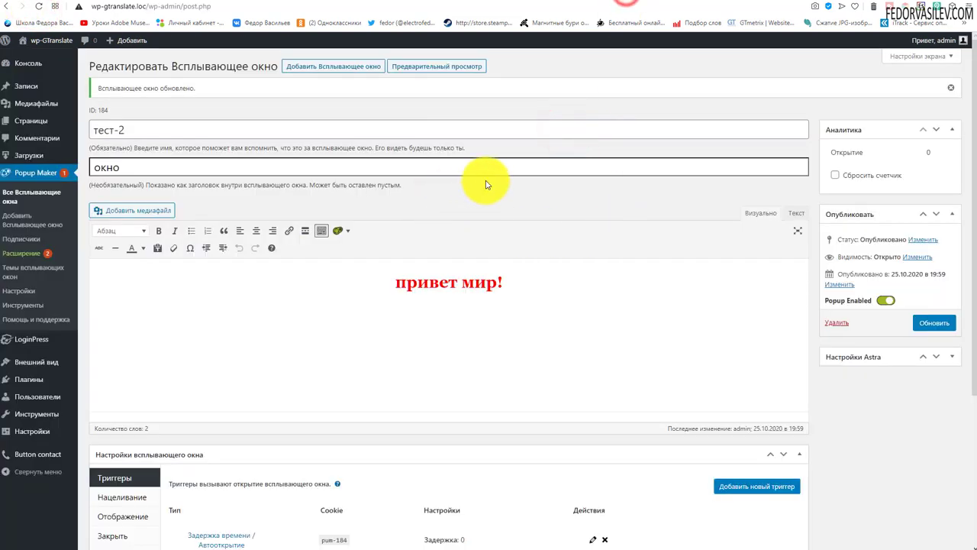
Apply the Центр Popup display preset to the popup and update it.
scroll(489, 191, down, 5)
click(122, 279)
click(122, 298)
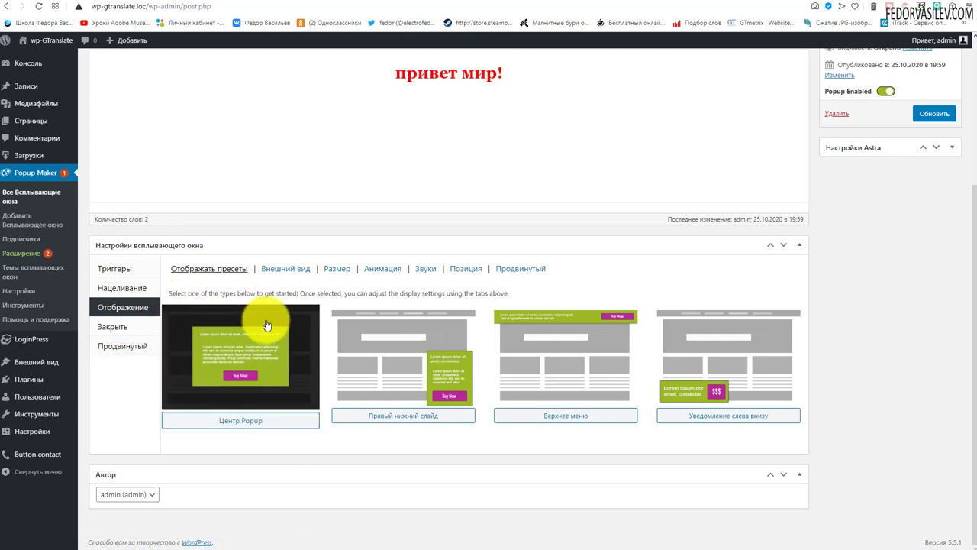
click(239, 424)
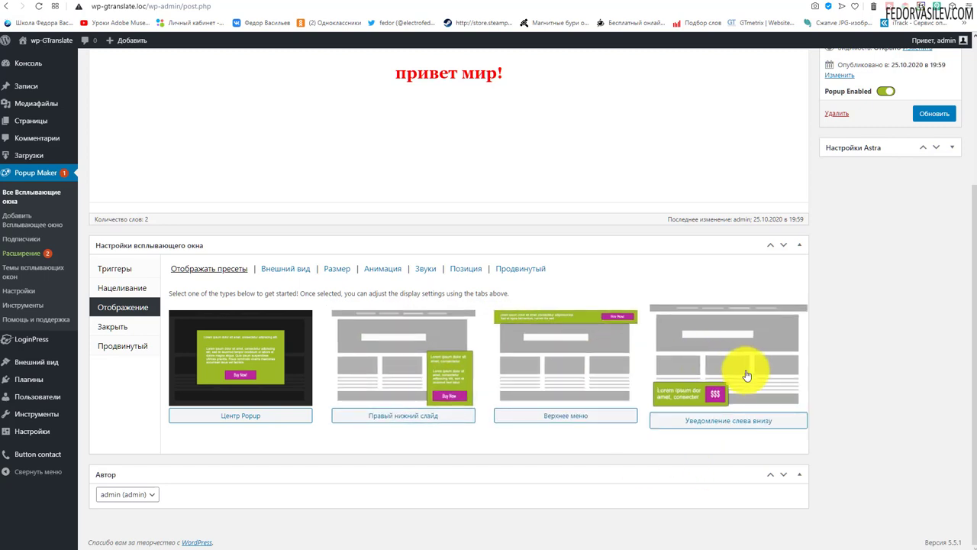
click(231, 352)
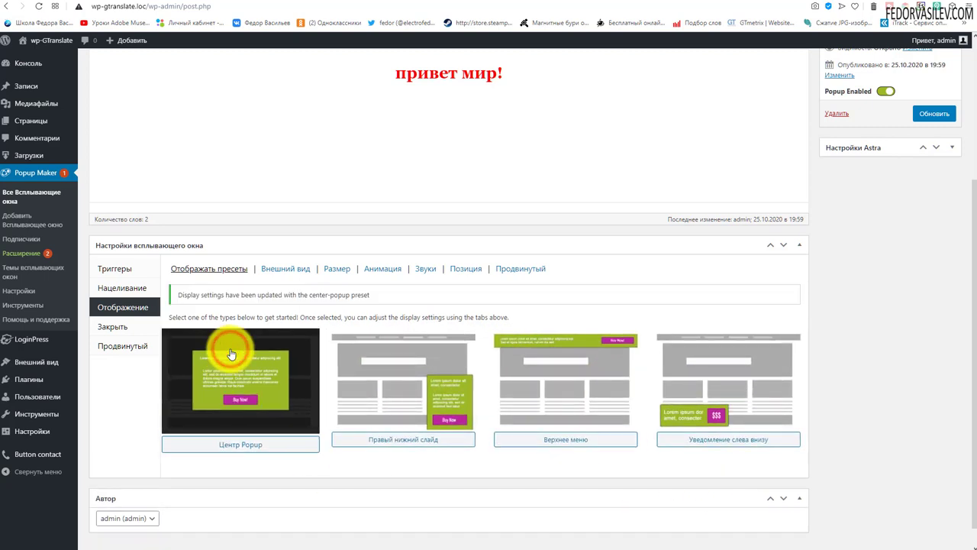
click(932, 115)
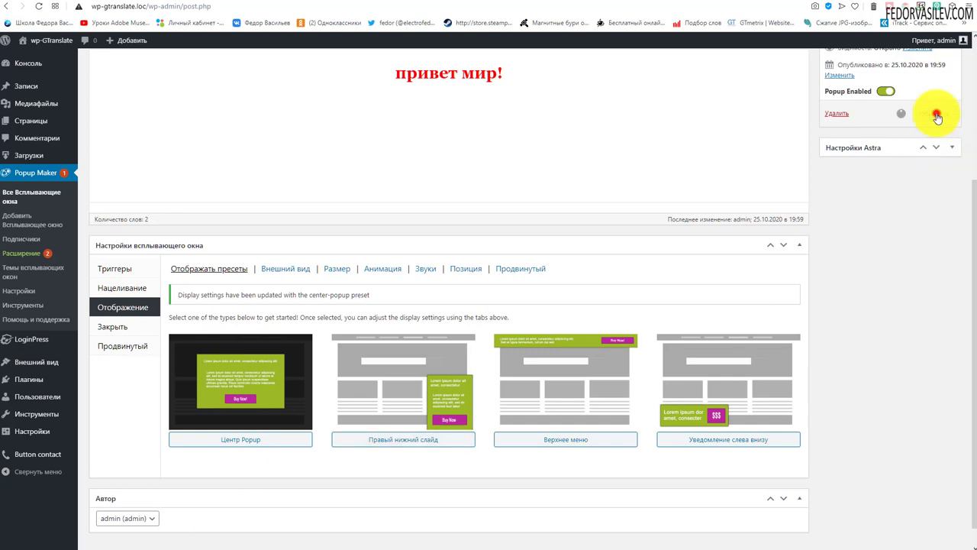
Reload the site's home page to check the popup's position, and return to the display presets and their instructions.
click(34, 39)
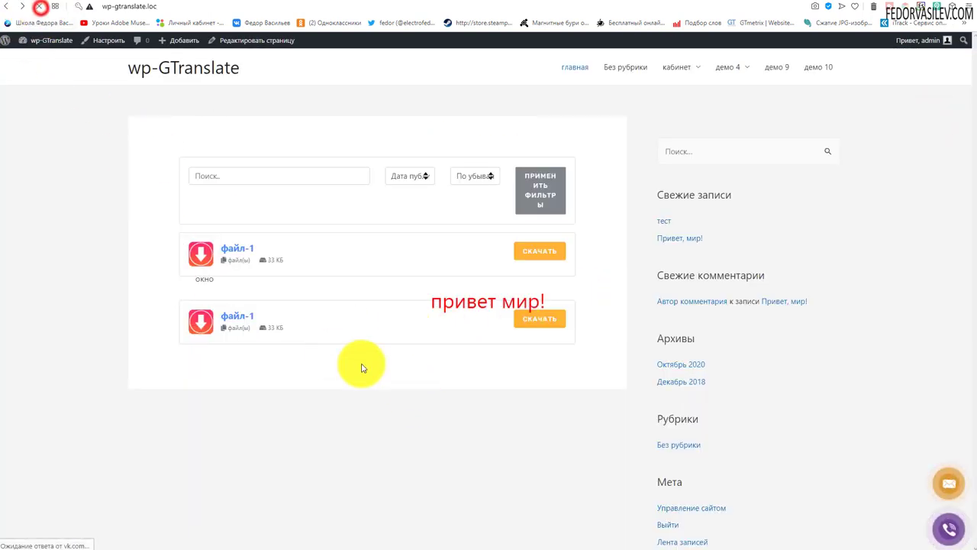
drag(421, 302, 516, 304)
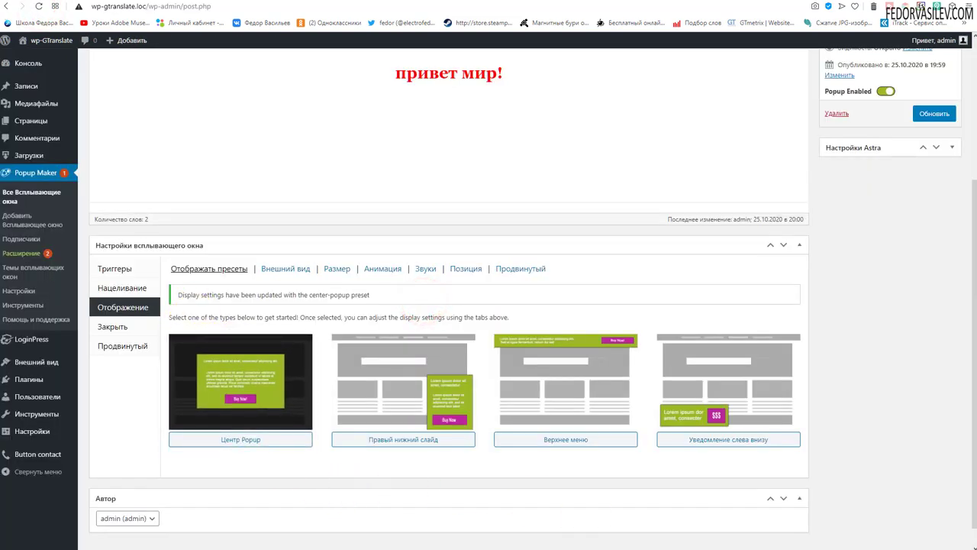
drag(508, 318, 263, 271)
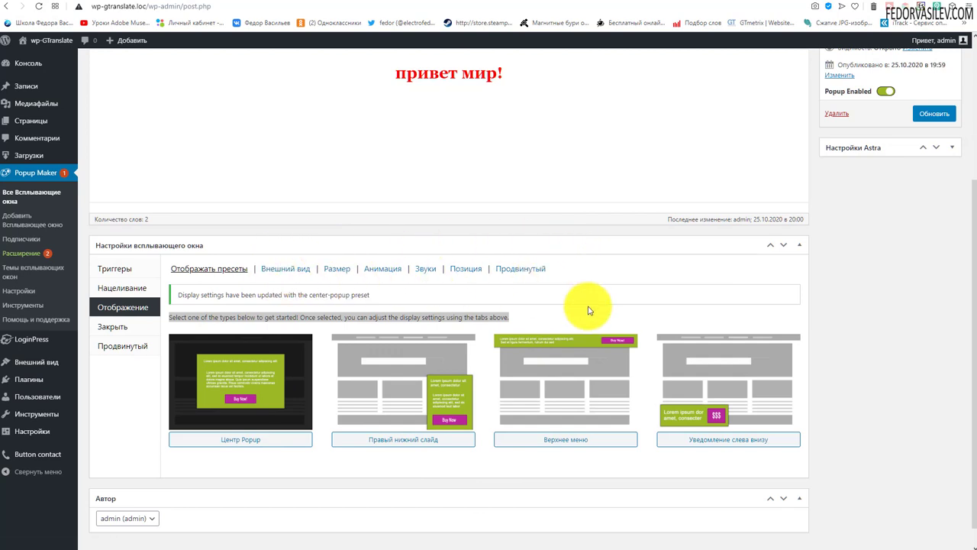
scroll(587, 310, up, 2)
scroll(588, 310, down, 2)
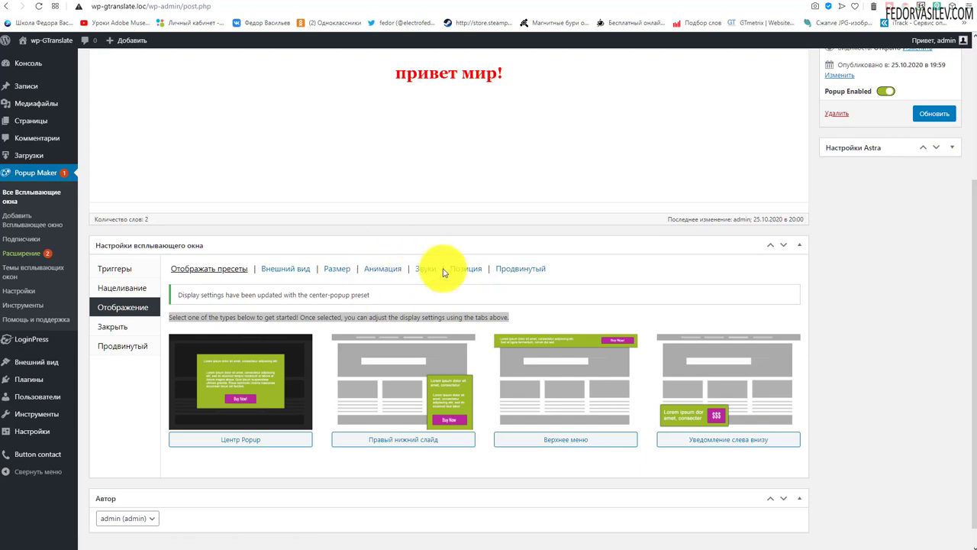
View the popup themes available in the popup's appearance settings.
click(284, 268)
click(244, 380)
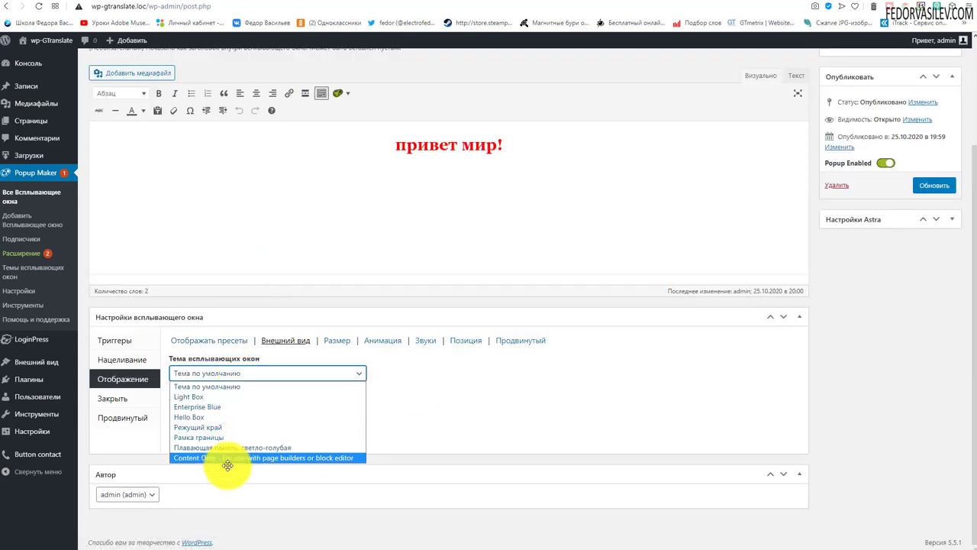
click(490, 419)
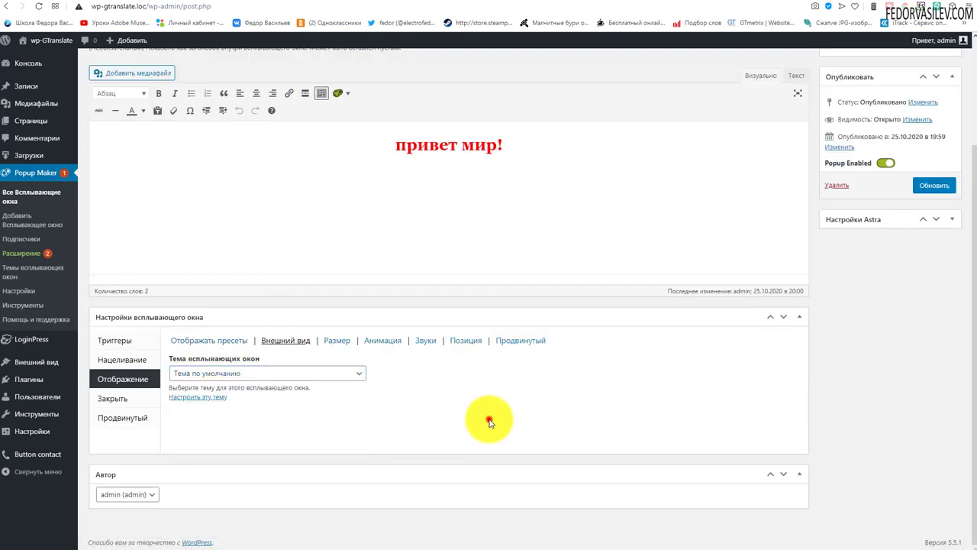
click(202, 371)
click(203, 369)
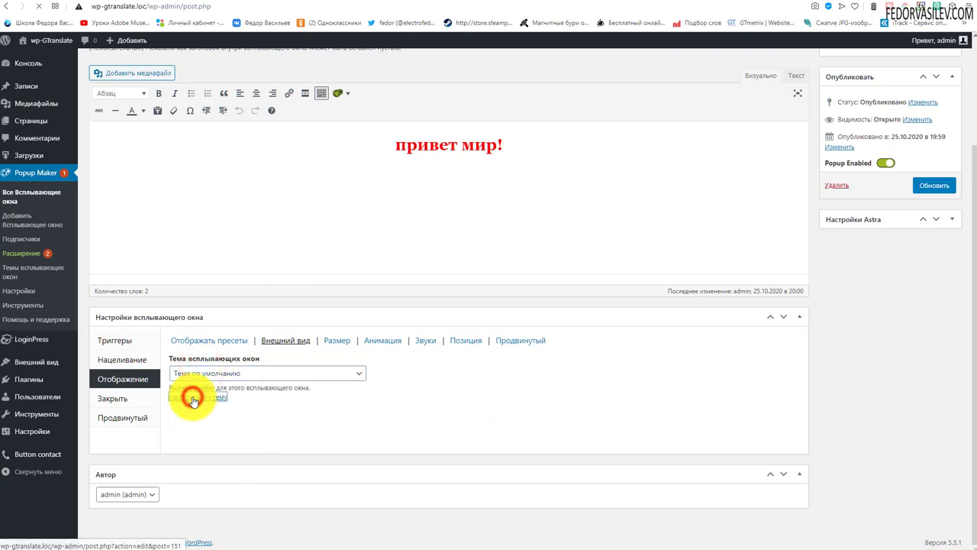
Open the default popup theme for customization and look through its overlay, container, title, content and close button settings.
click(192, 398)
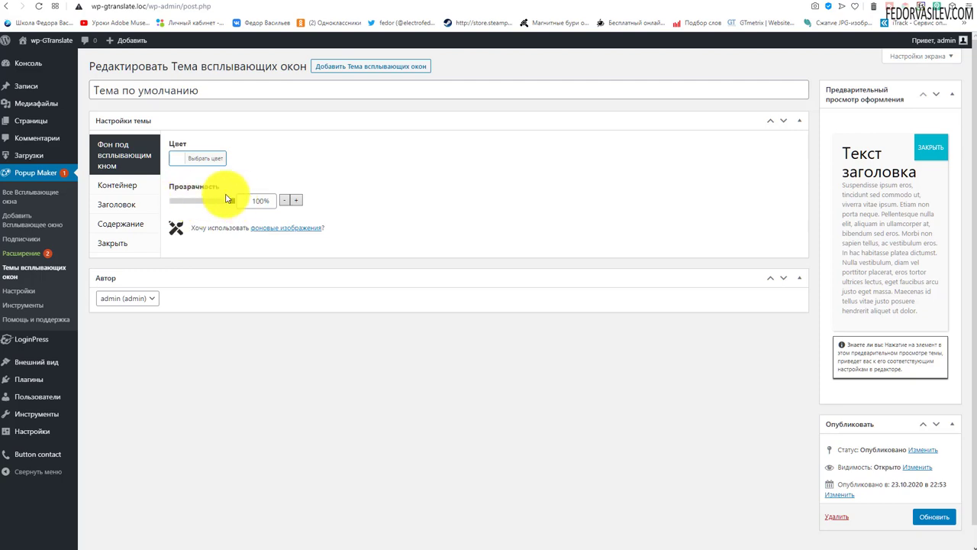
click(176, 162)
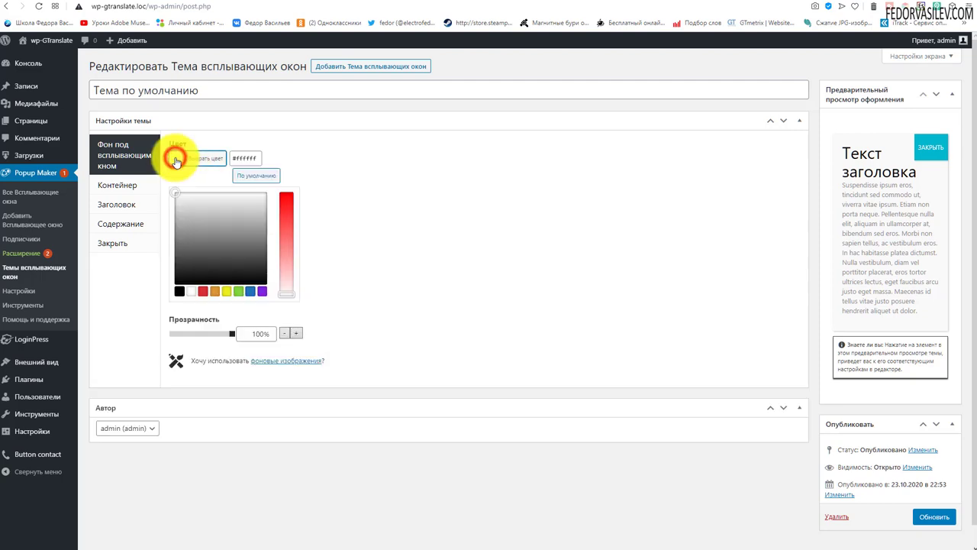
click(356, 158)
click(120, 190)
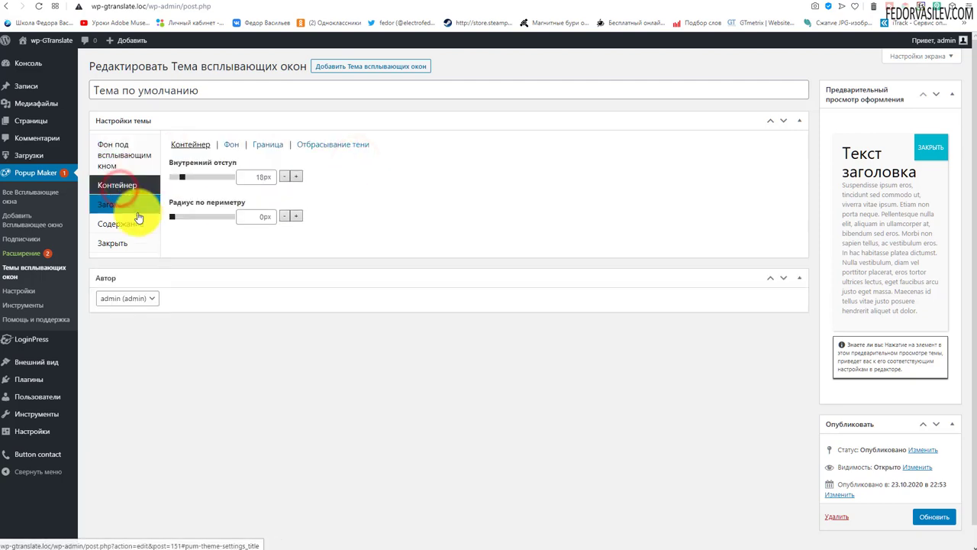
click(136, 208)
click(125, 229)
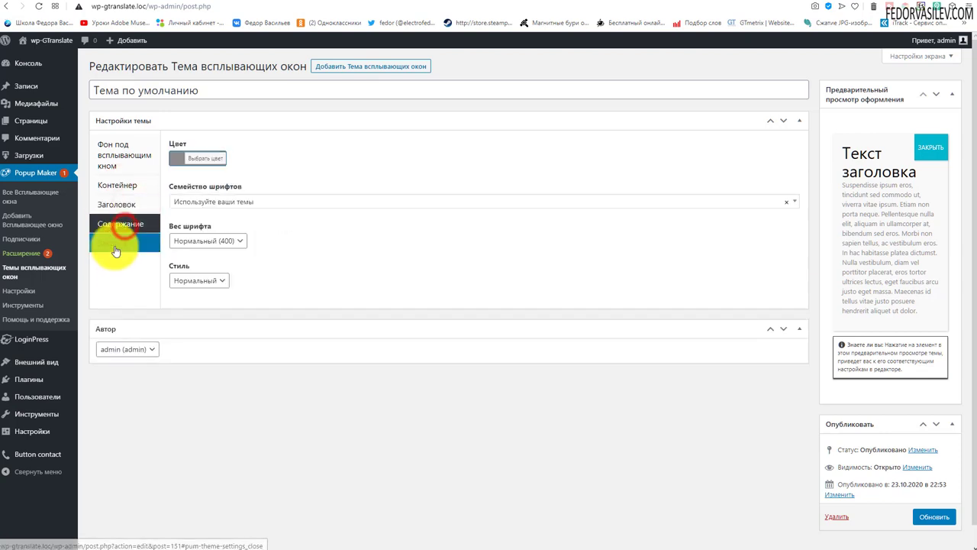
click(113, 245)
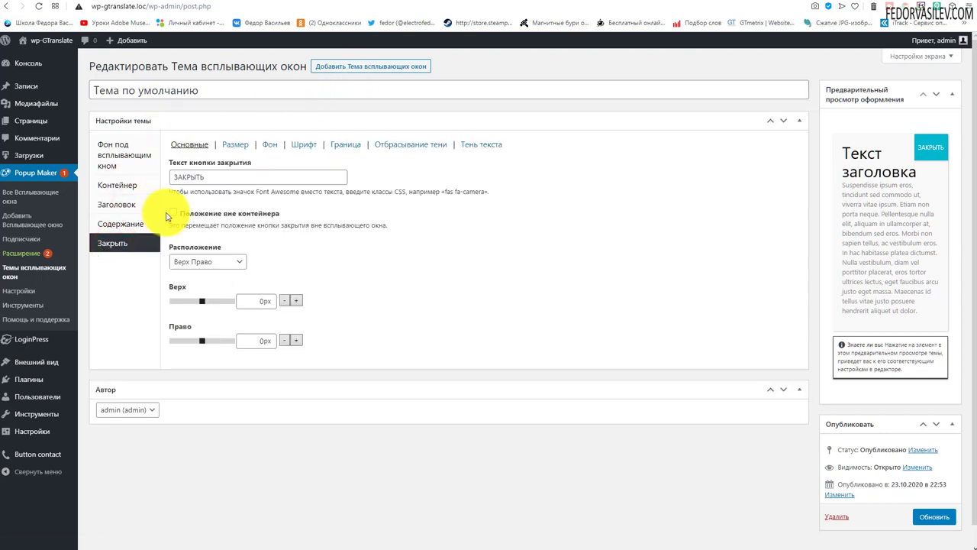
Return to the popup, choose the Hello Box theme in its appearance settings and open that theme for customization.
click(6, 8)
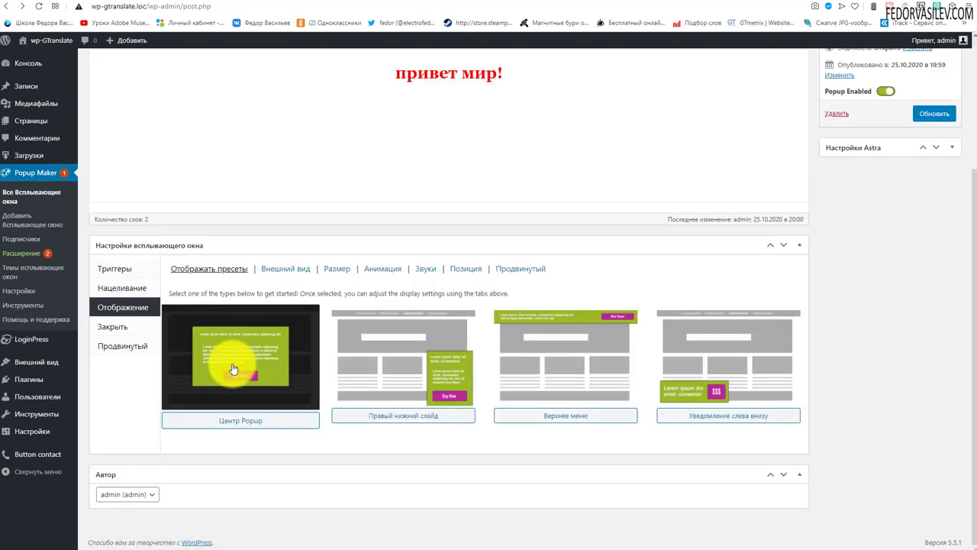
click(242, 305)
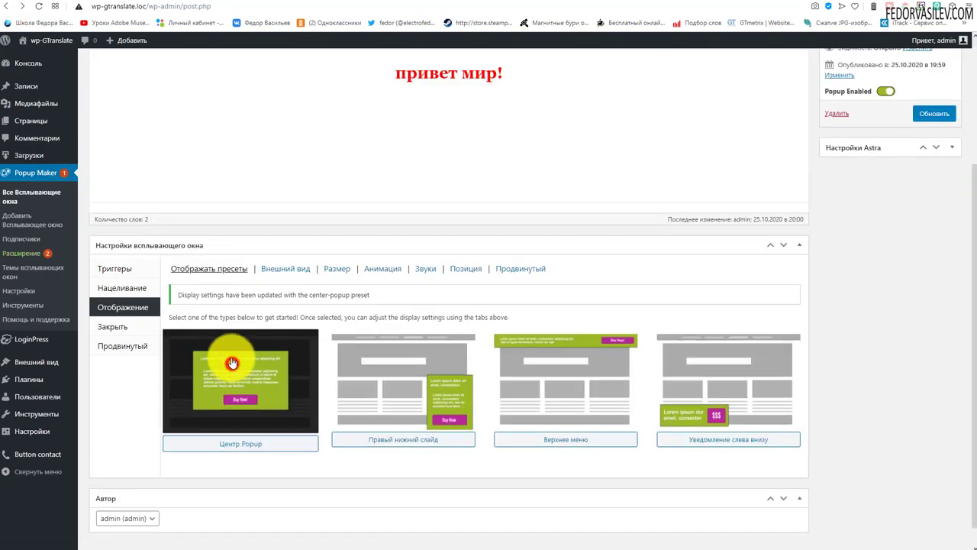
click(284, 204)
click(214, 372)
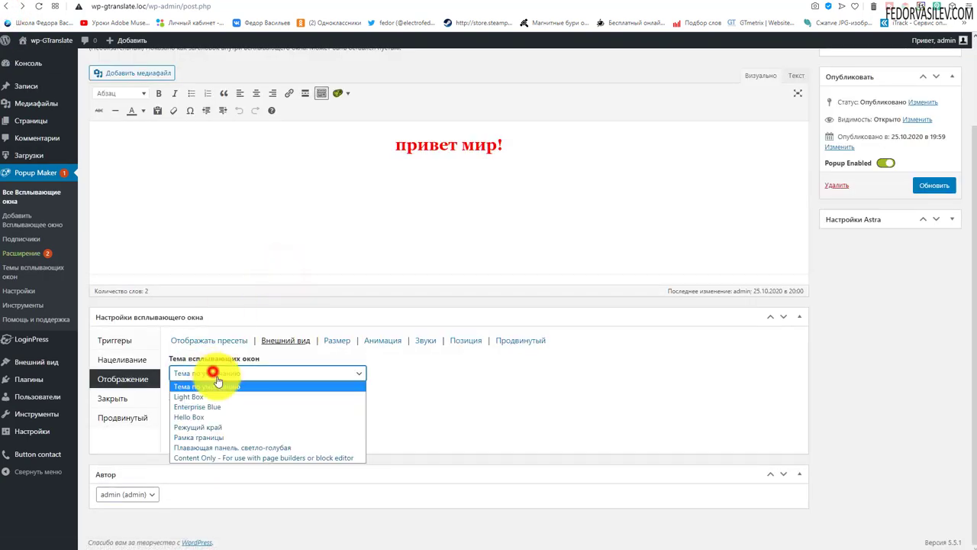
click(218, 418)
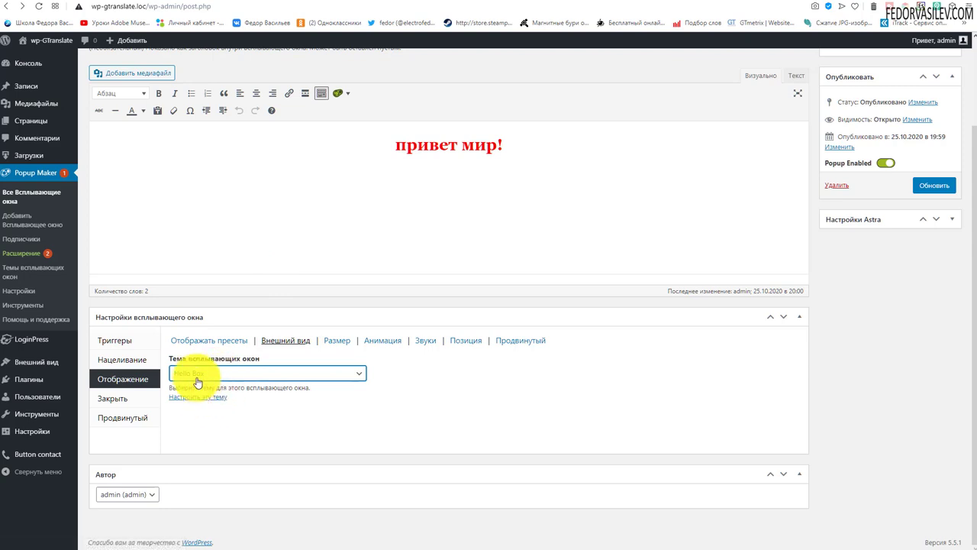
click(197, 397)
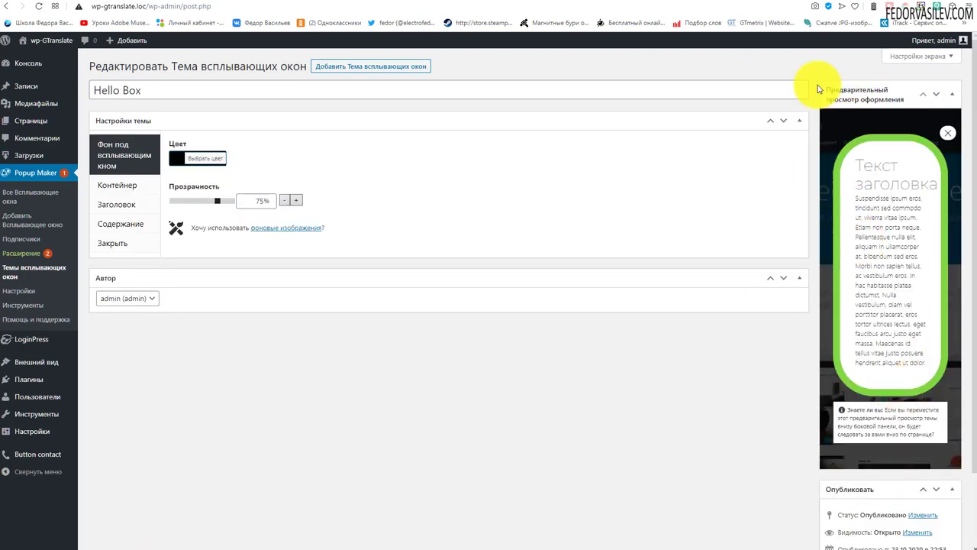
Update the Hello Box theme, set its container's corner radius to 1px and update the theme again.
scroll(663, 312, down, 1)
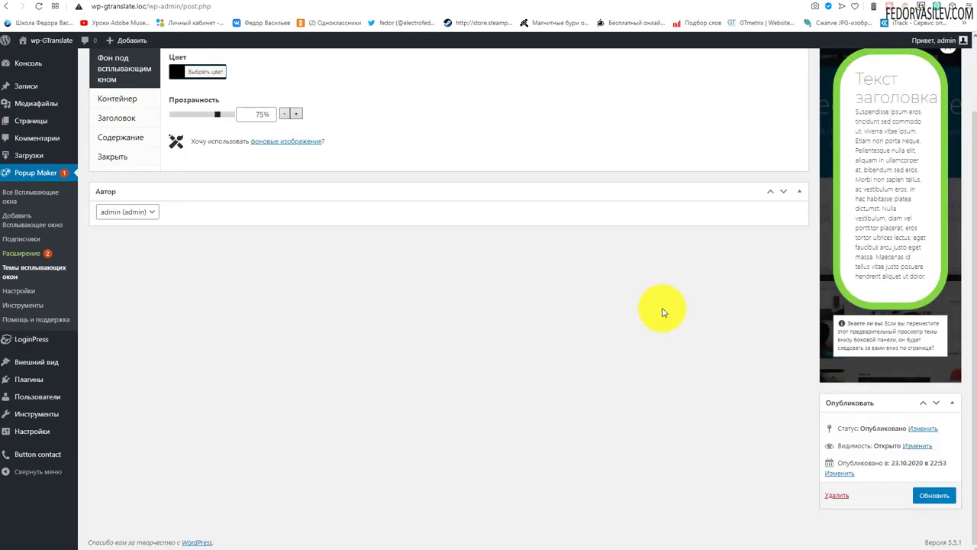
click(935, 495)
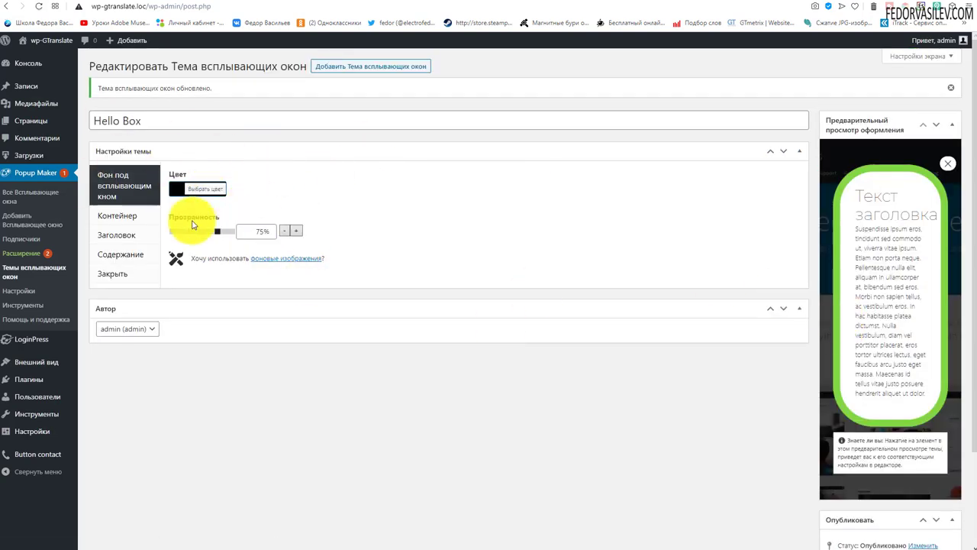
click(129, 218)
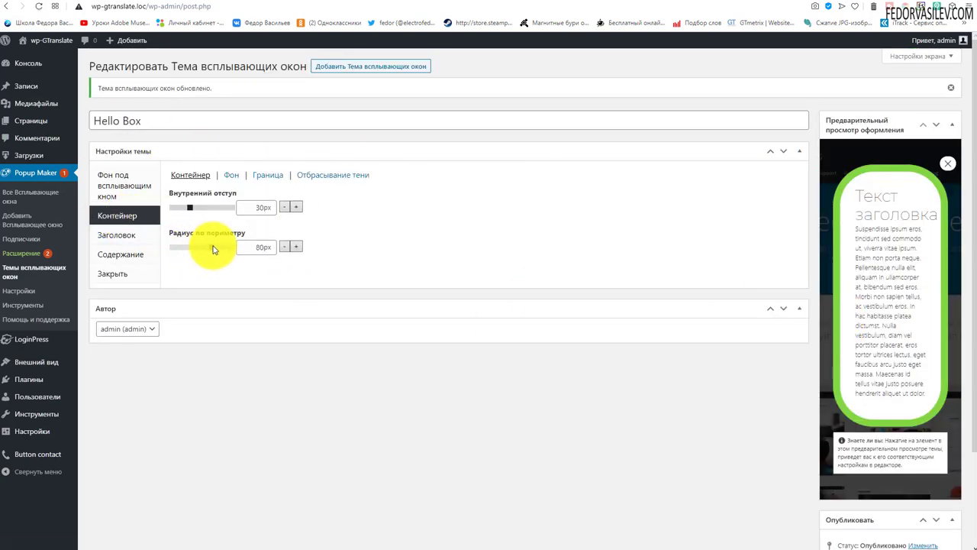
drag(207, 249, 159, 242)
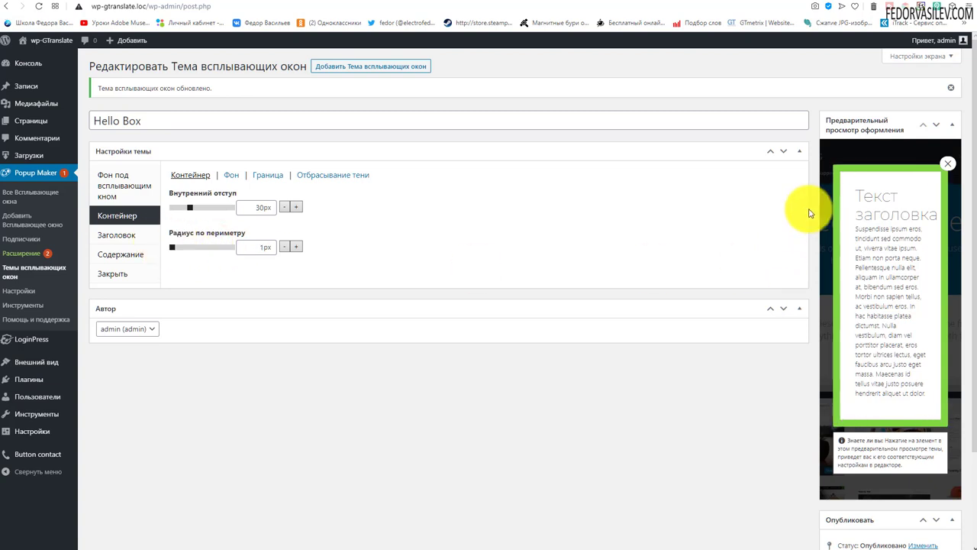
scroll(720, 345, down, 2)
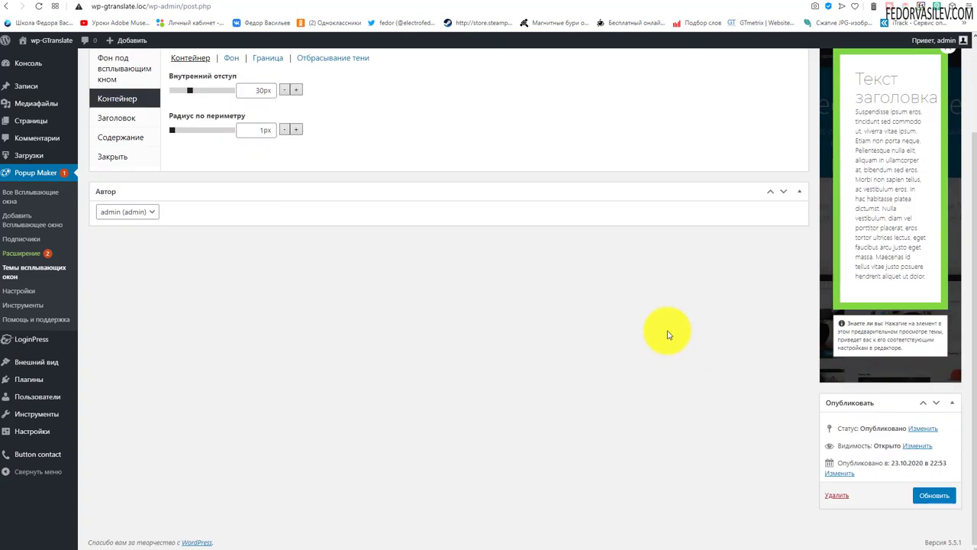
scroll(665, 331, up, 2)
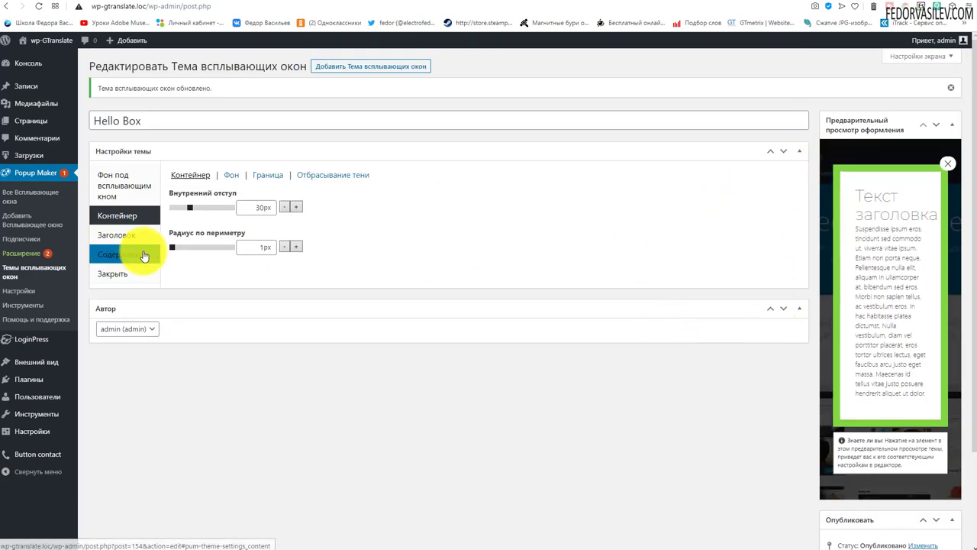
scroll(886, 278, down, 2)
click(932, 495)
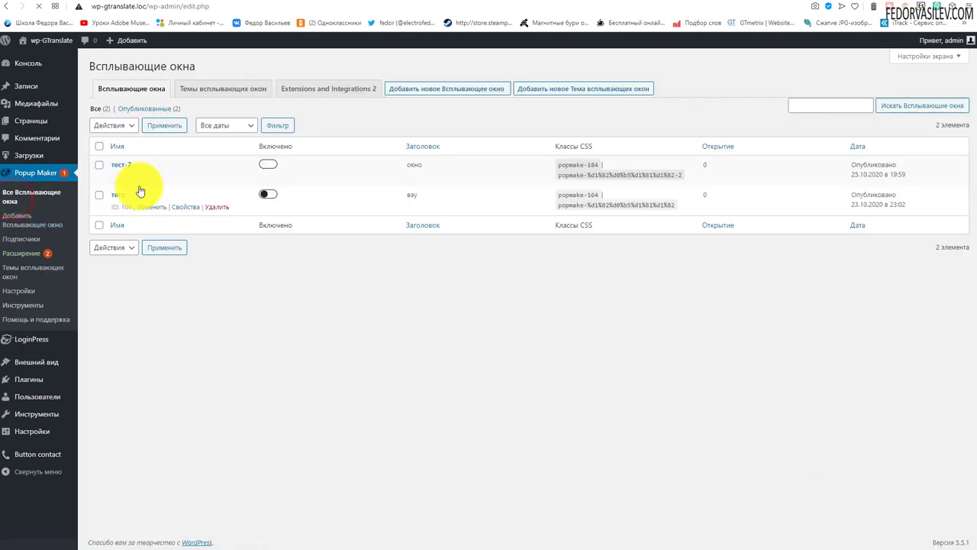
Open the popup тест-2, apply the Hello Box theme to it and update the popup.
click(116, 164)
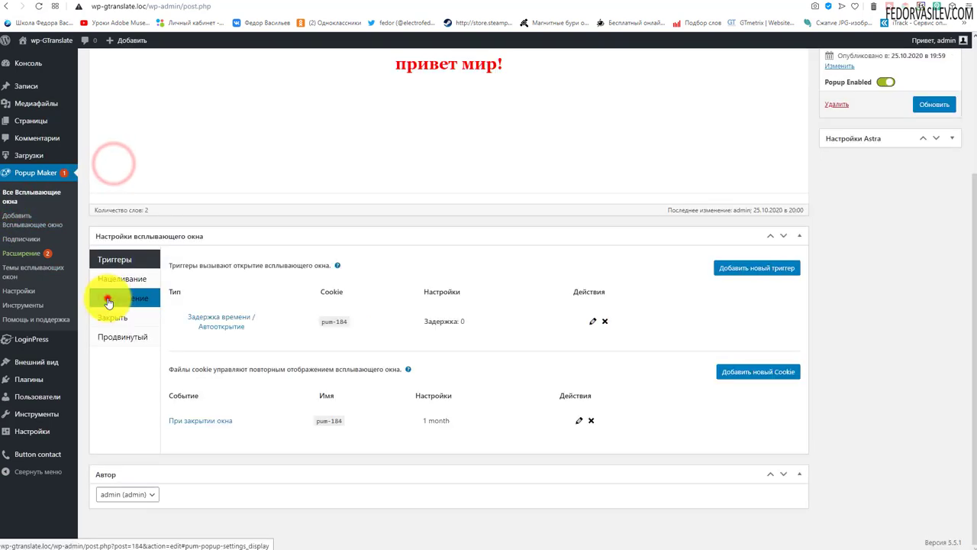
click(118, 306)
click(295, 271)
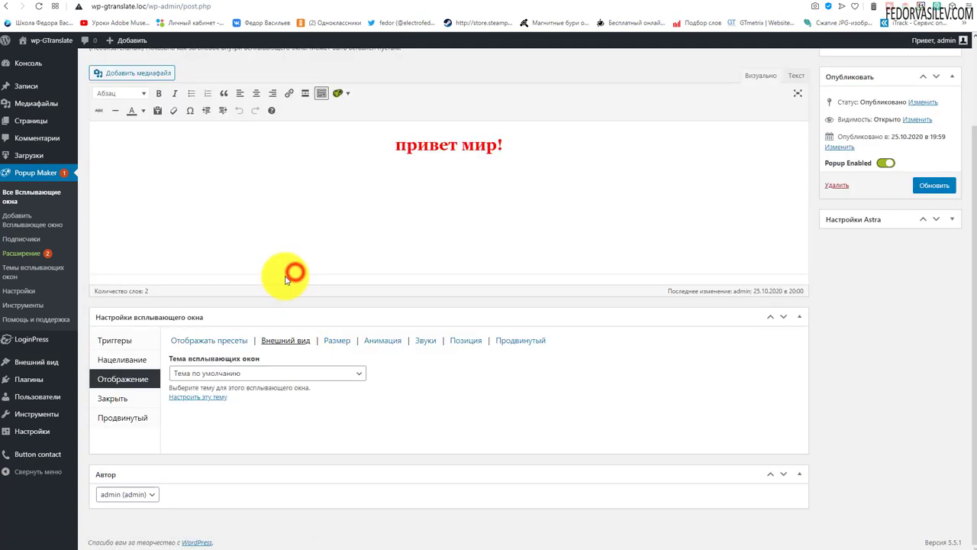
click(214, 372)
click(218, 413)
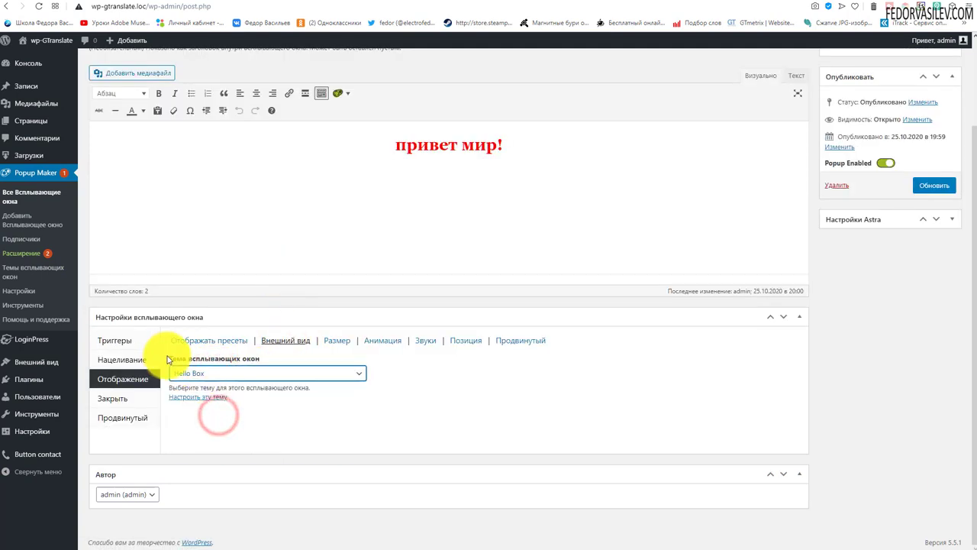
click(931, 189)
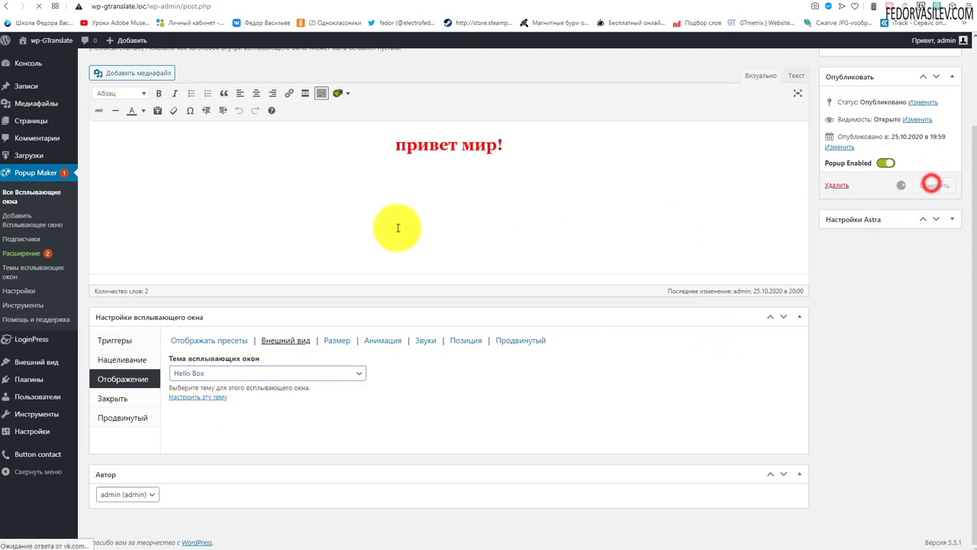
View the size options available for the popup in its display settings.
scroll(290, 367, down, 1)
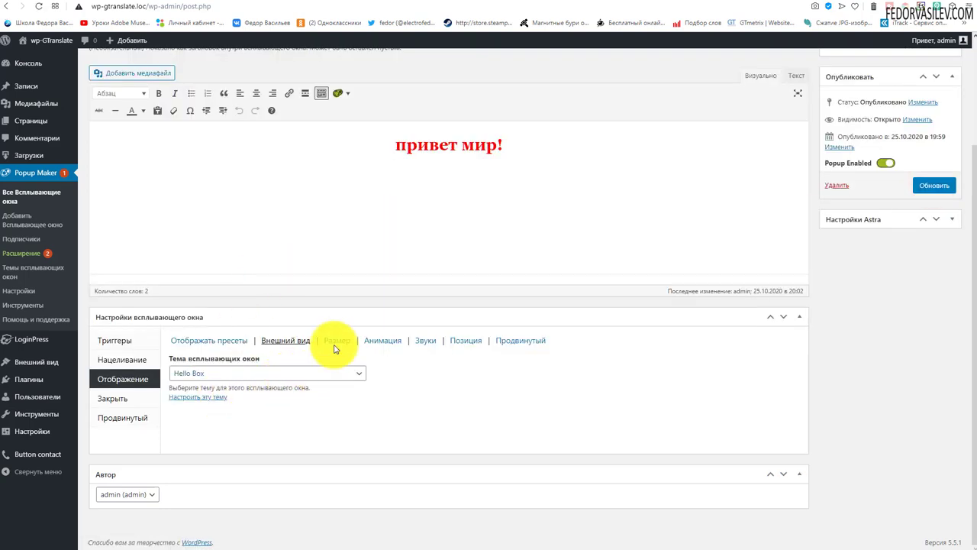
click(336, 340)
click(229, 314)
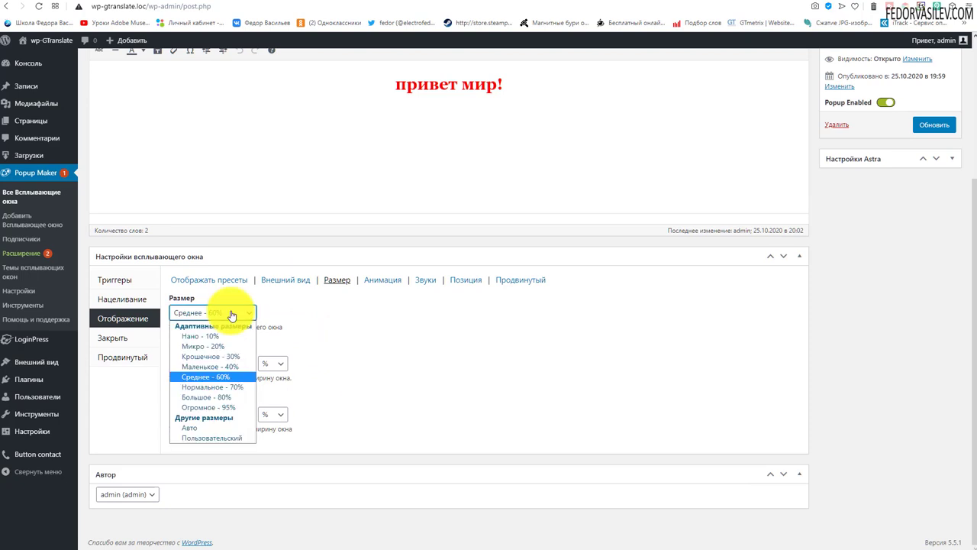
click(377, 327)
click(188, 319)
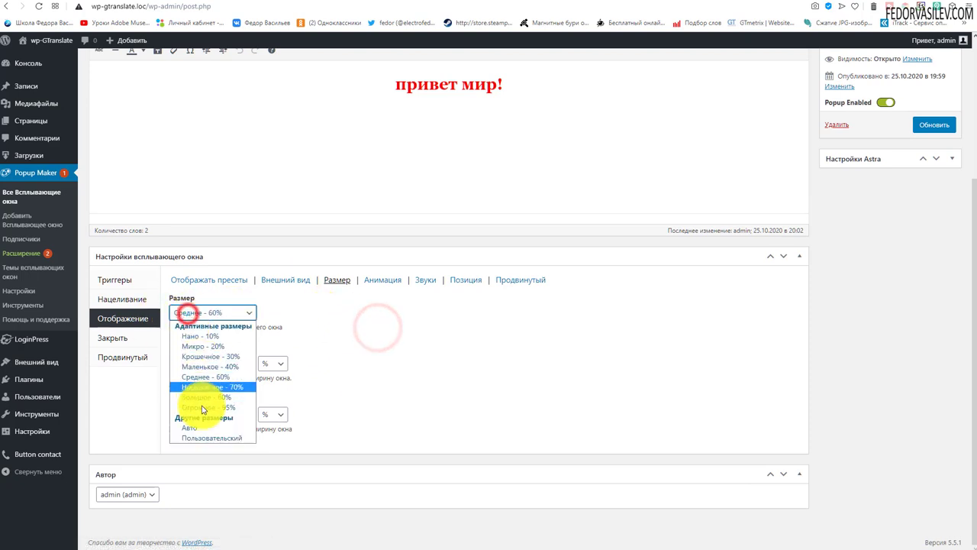
click(395, 361)
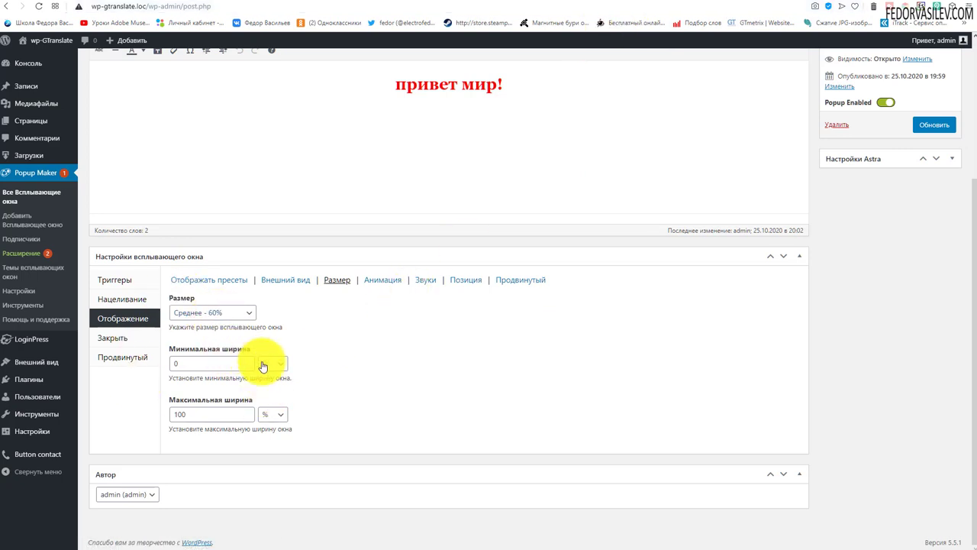
Set the popup's animation type to Движение and view the available starting positions for the animation.
click(374, 280)
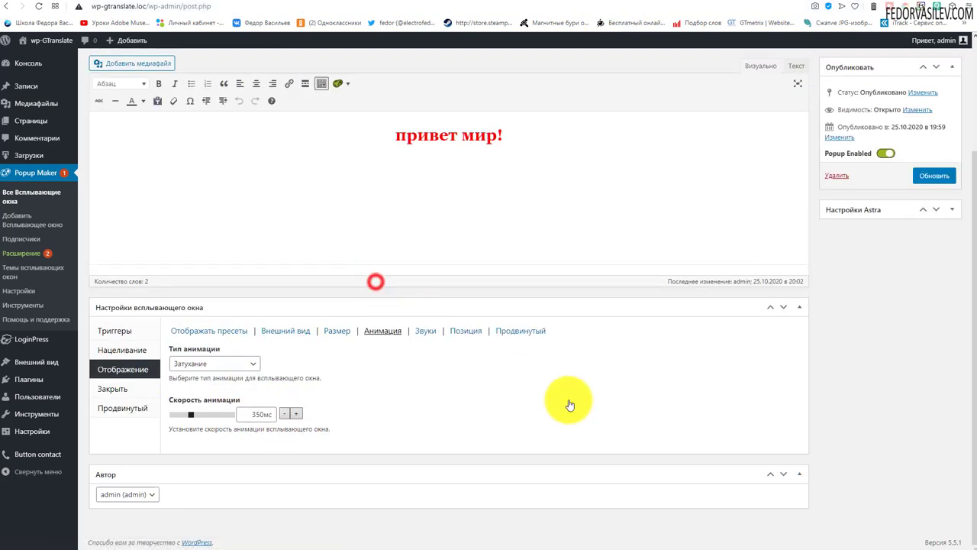
click(243, 365)
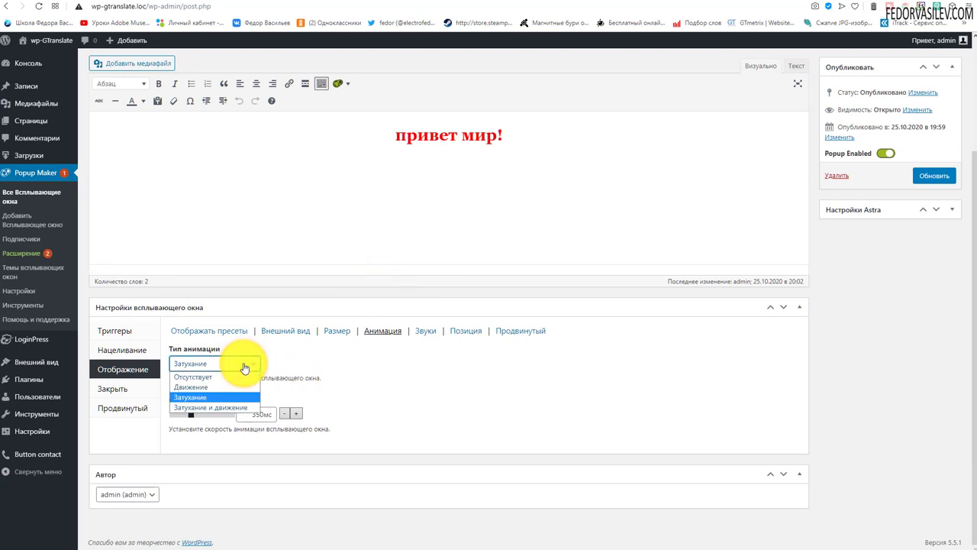
click(212, 387)
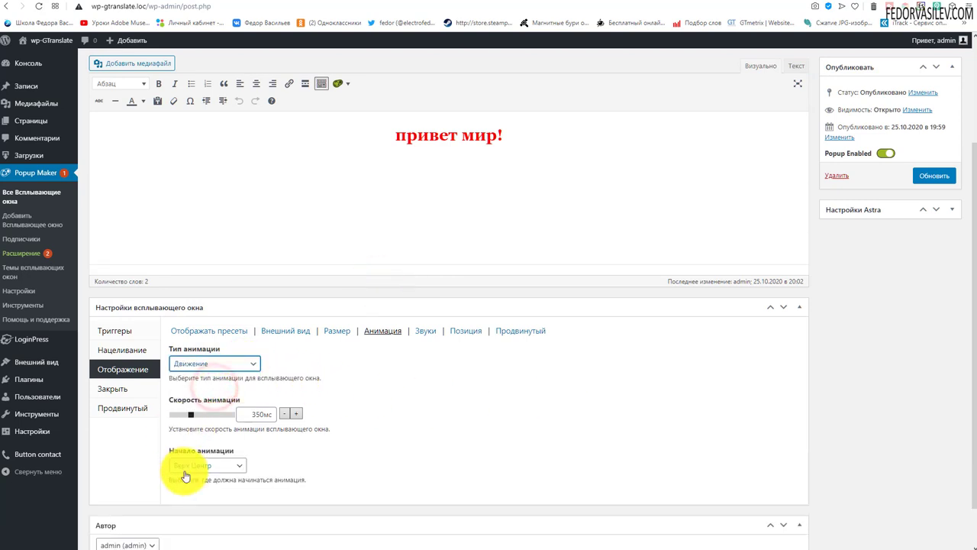
click(211, 463)
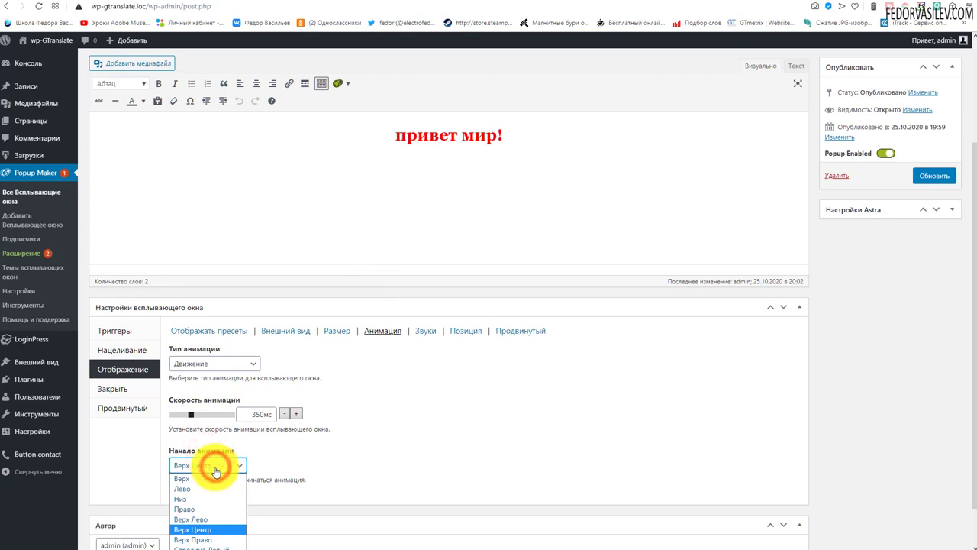
click(369, 475)
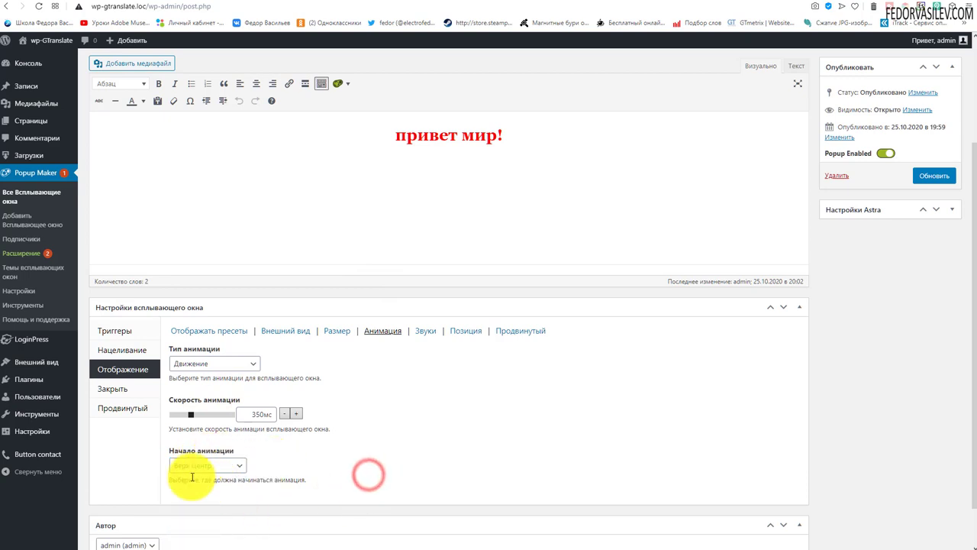
click(196, 466)
click(206, 466)
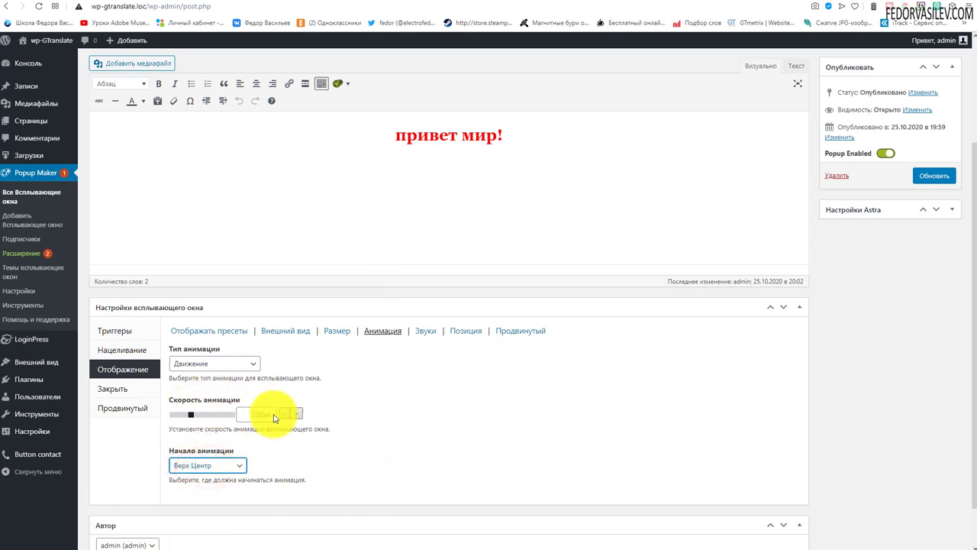
Try the custom sound option for the popup's opening sound, then set the opening sound to Верный.
click(426, 336)
click(209, 378)
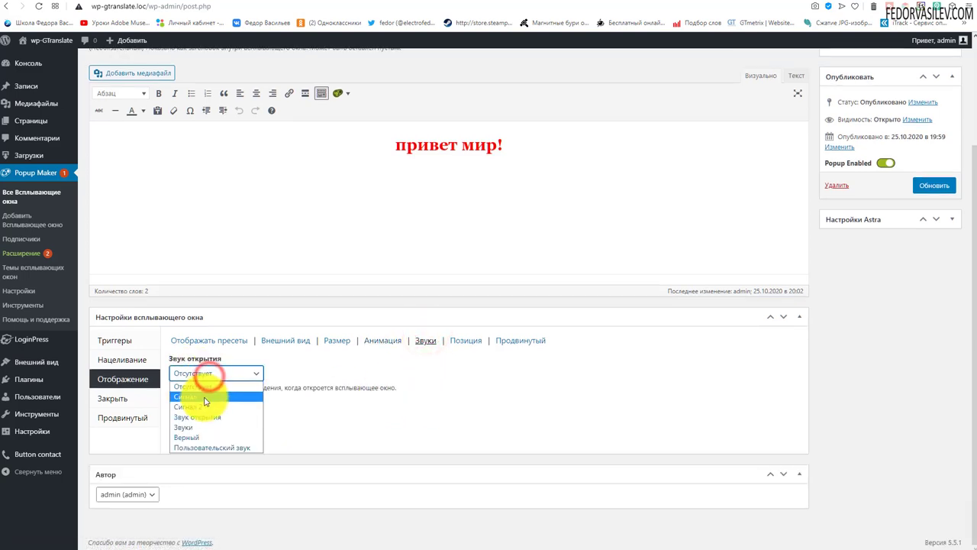
click(204, 398)
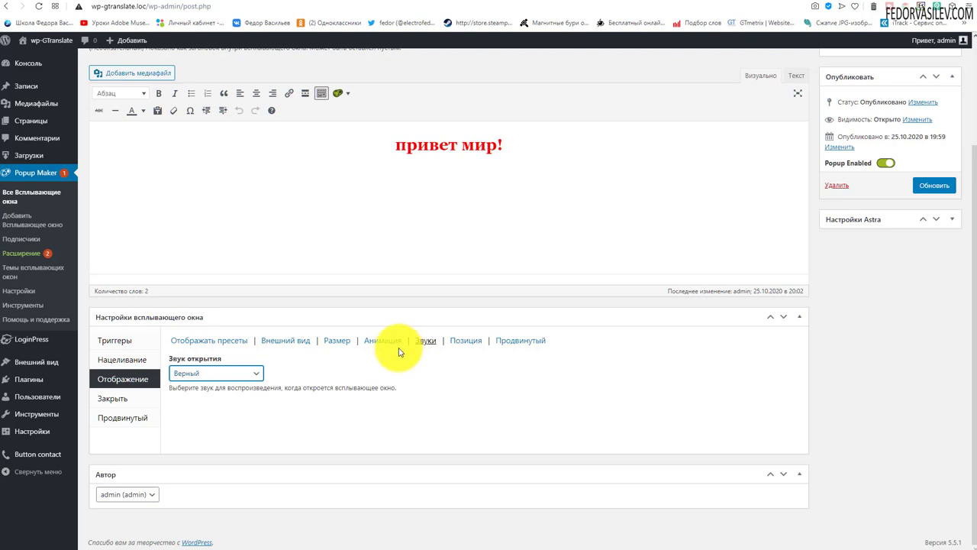
click(233, 374)
click(199, 448)
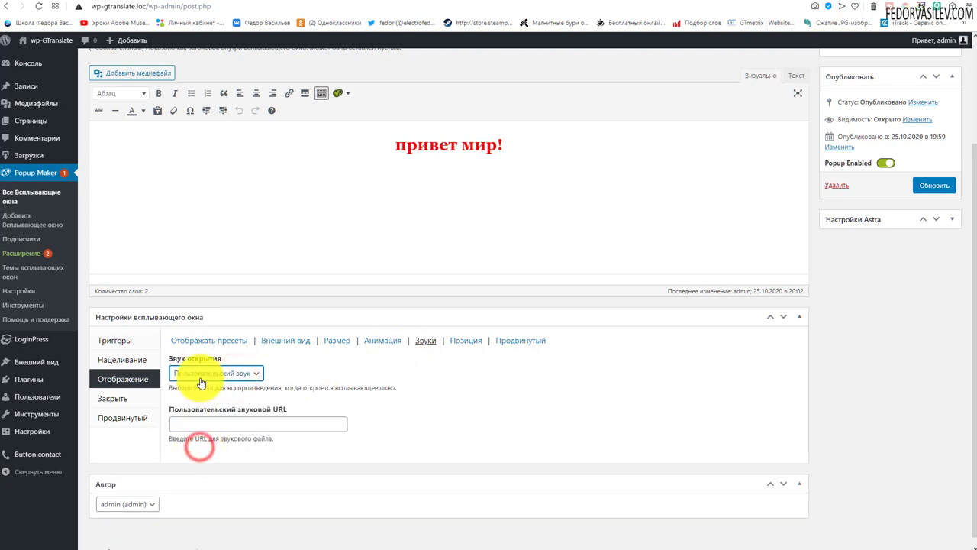
click(239, 374)
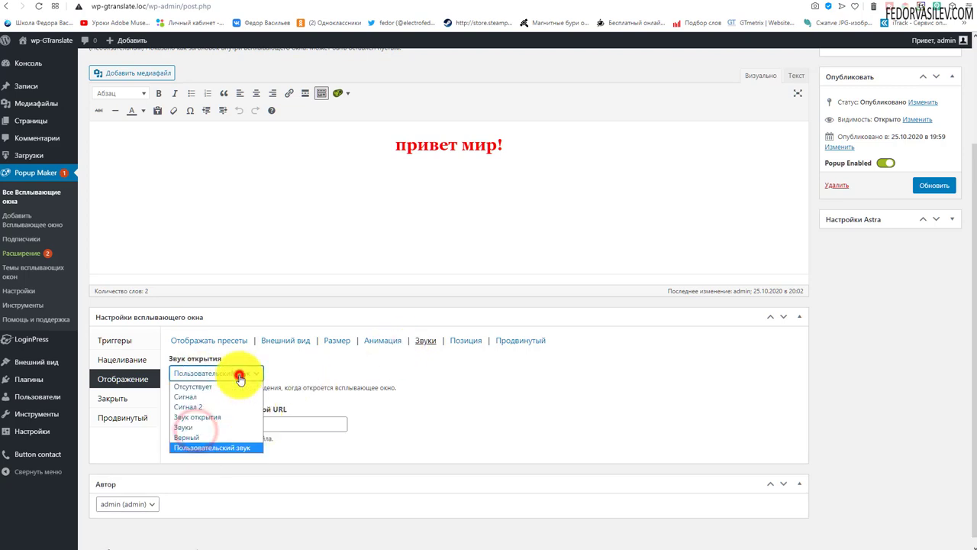
click(217, 438)
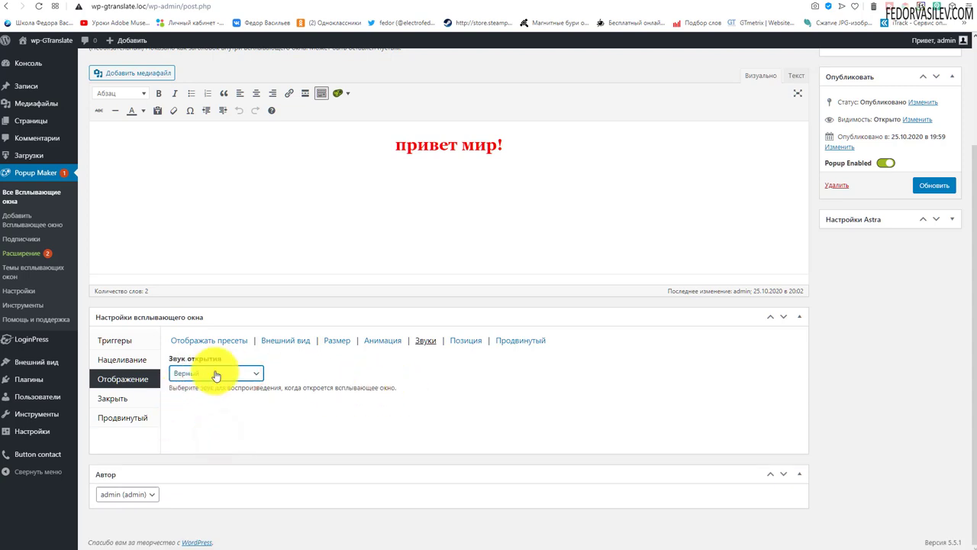
View the location choices available in the popup's position settings.
click(465, 341)
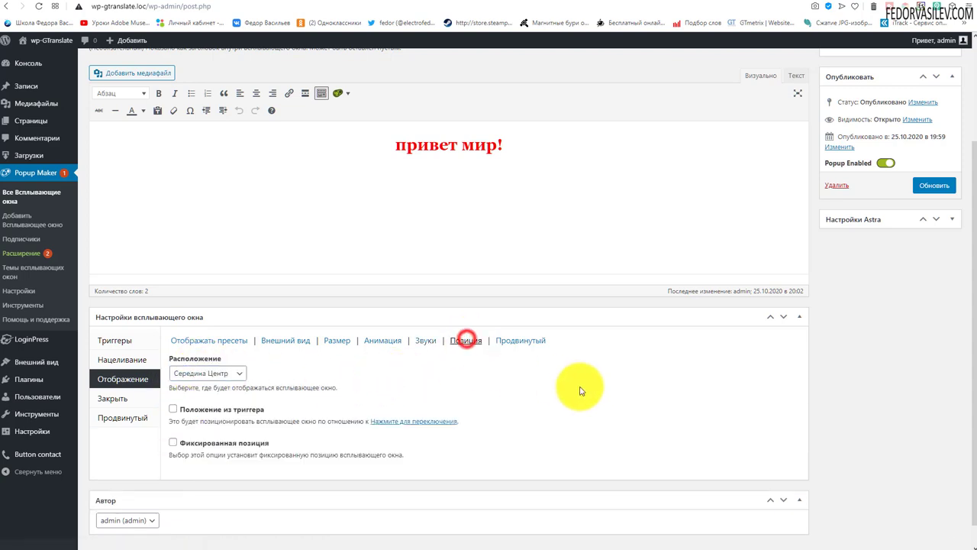
click(228, 376)
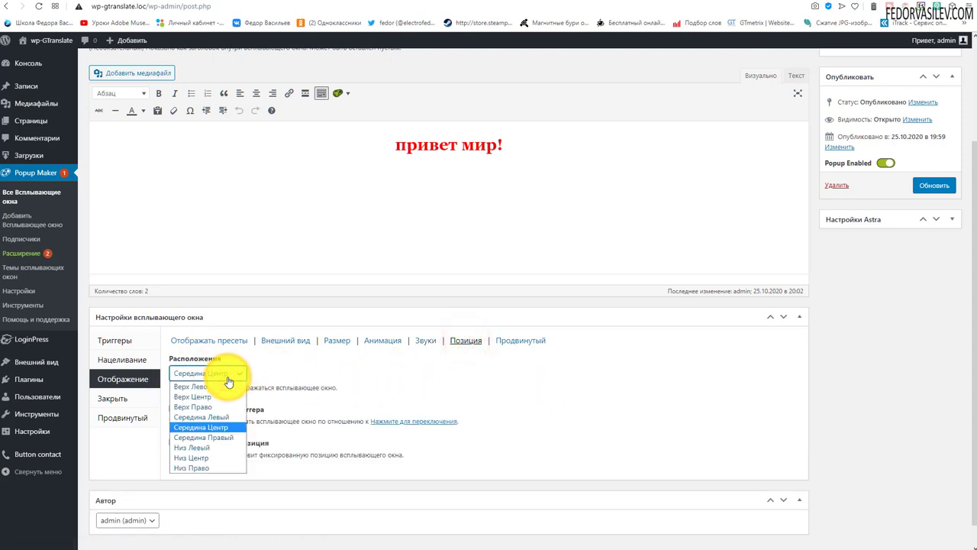
click(279, 377)
Examine the popup's advanced display settings, including the background, stacking, repositioning and z-index options.
click(527, 341)
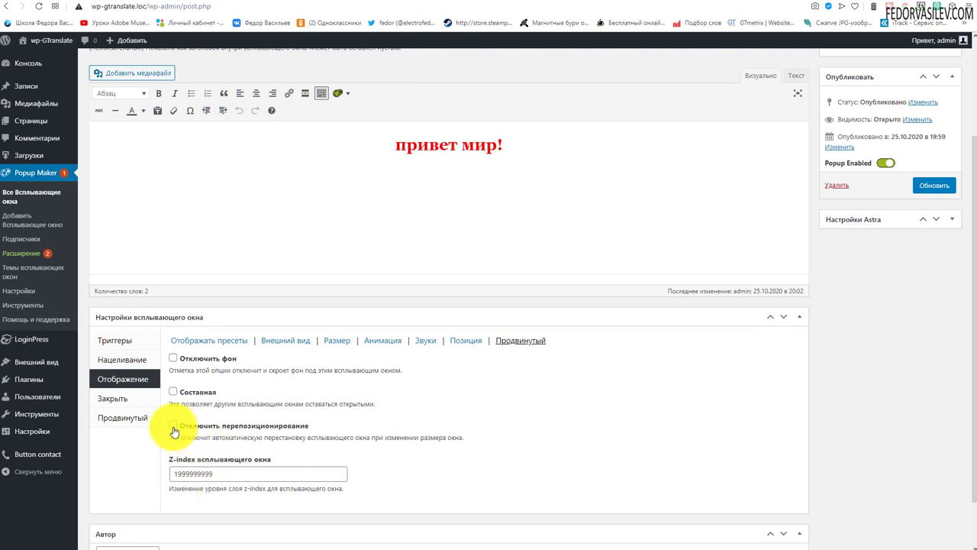
click(262, 473)
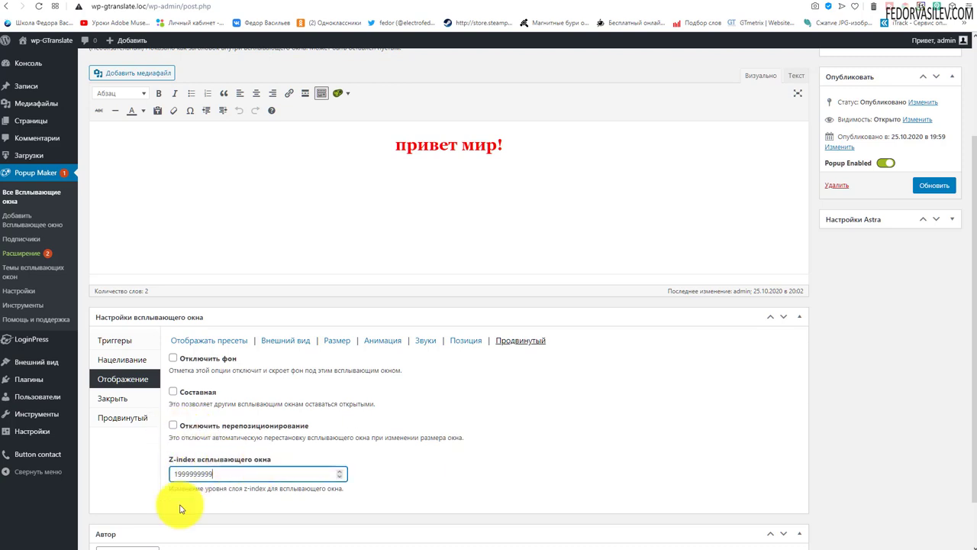
click(163, 510)
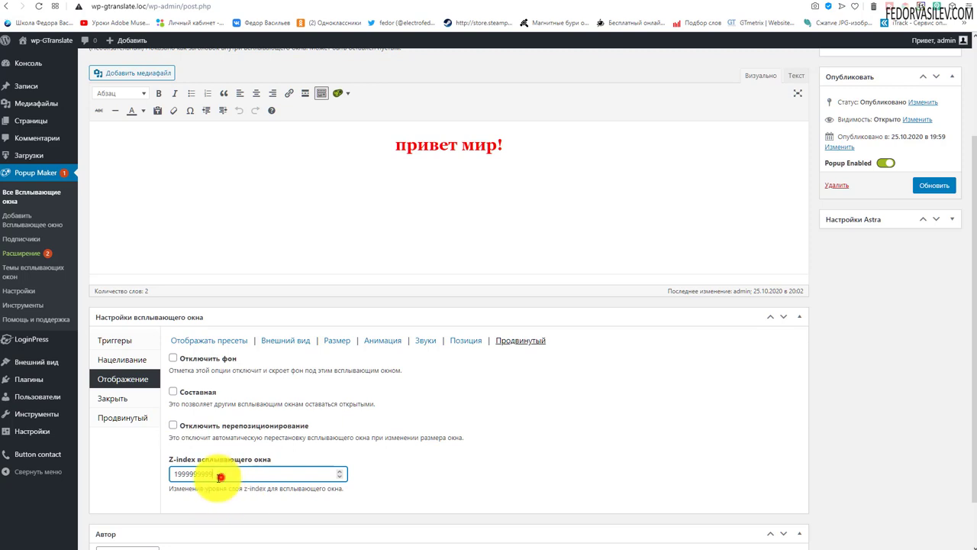
drag(220, 475, 161, 480)
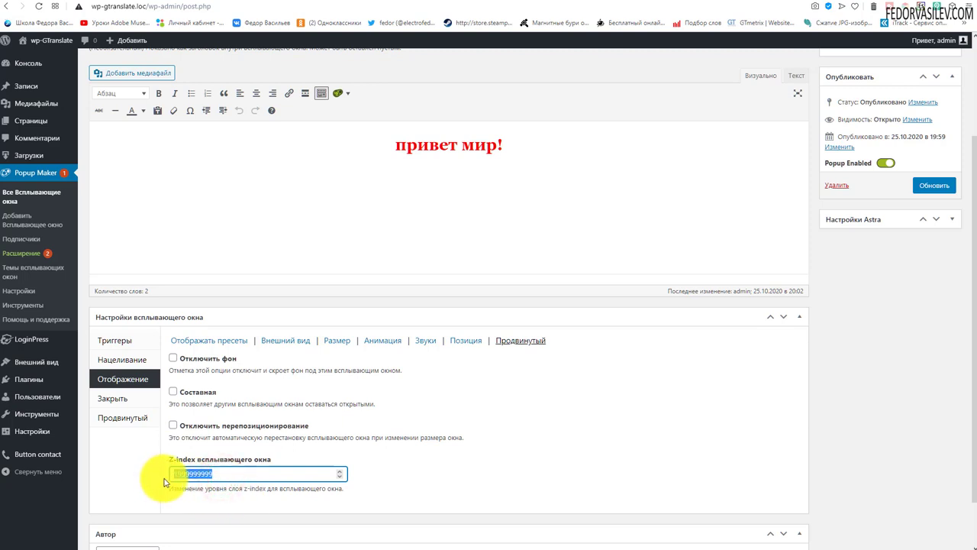
click(235, 475)
drag(236, 475, 163, 475)
click(211, 475)
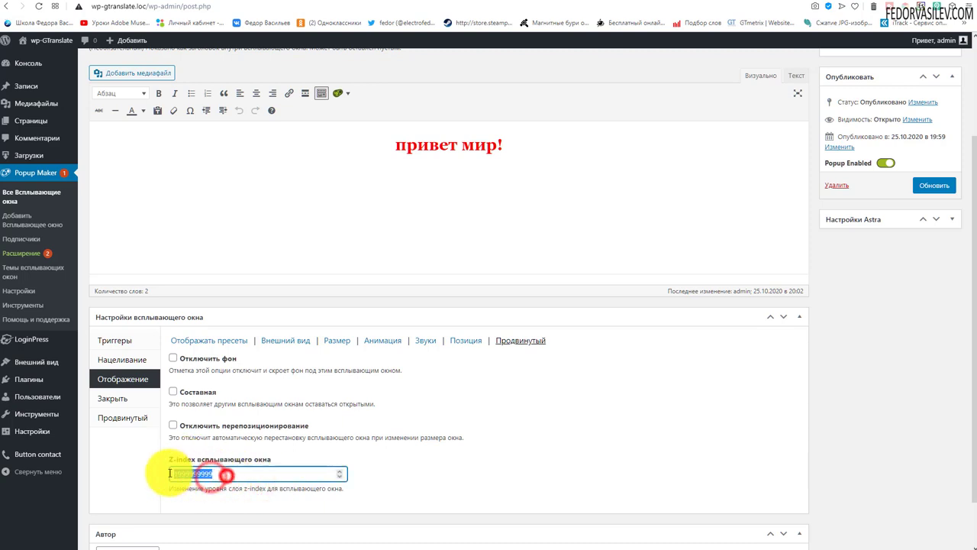
Examine the popup's close button settings, including the close text and the button delay.
click(134, 403)
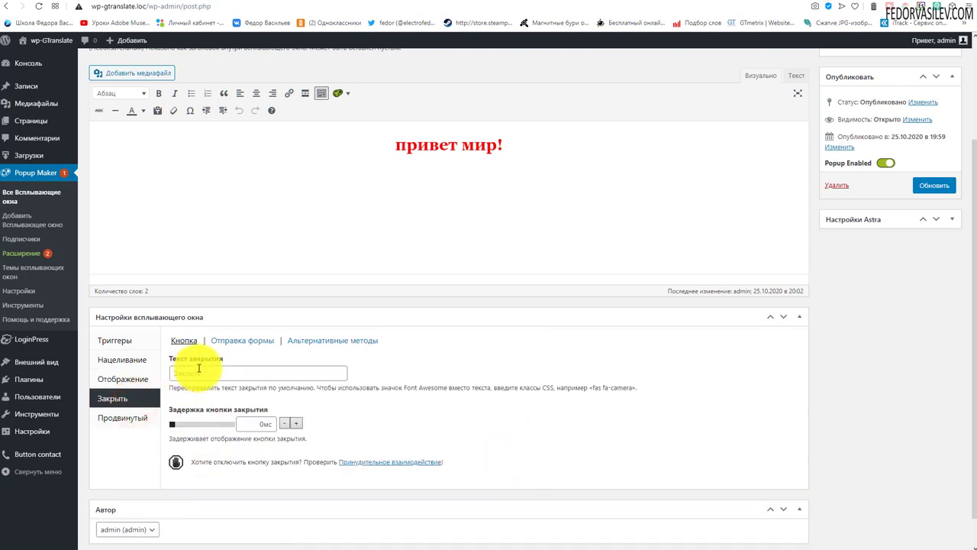
click(223, 374)
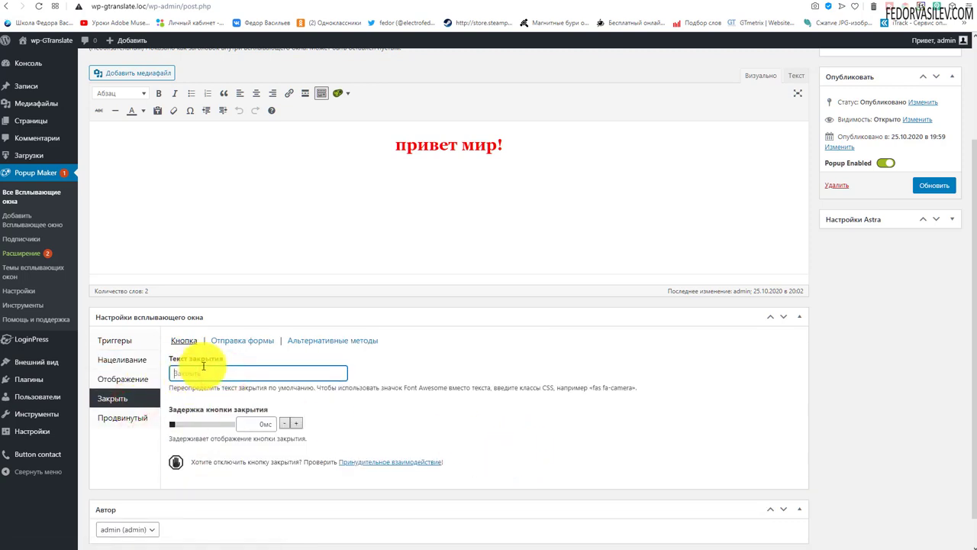
click(412, 504)
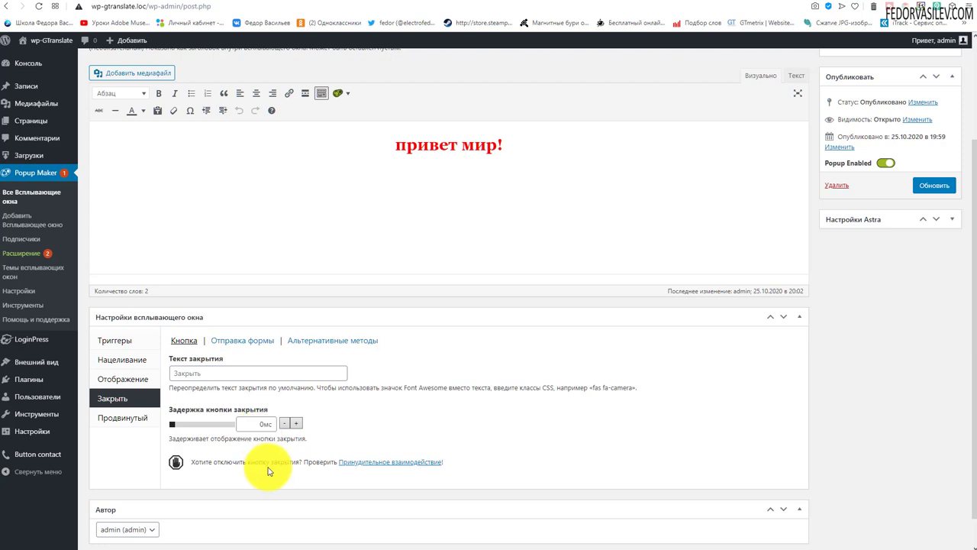
Try the option that closes the popup on form submission.
click(238, 340)
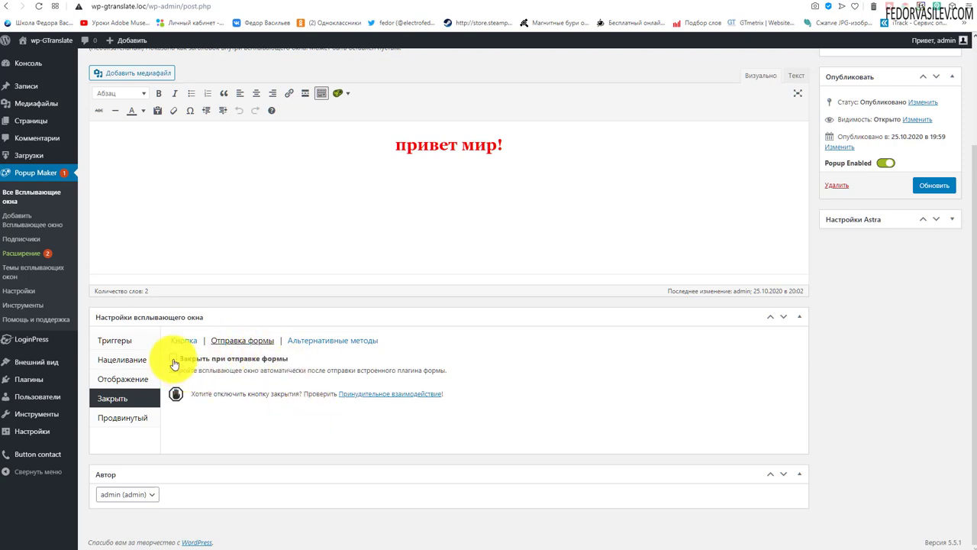
click(175, 362)
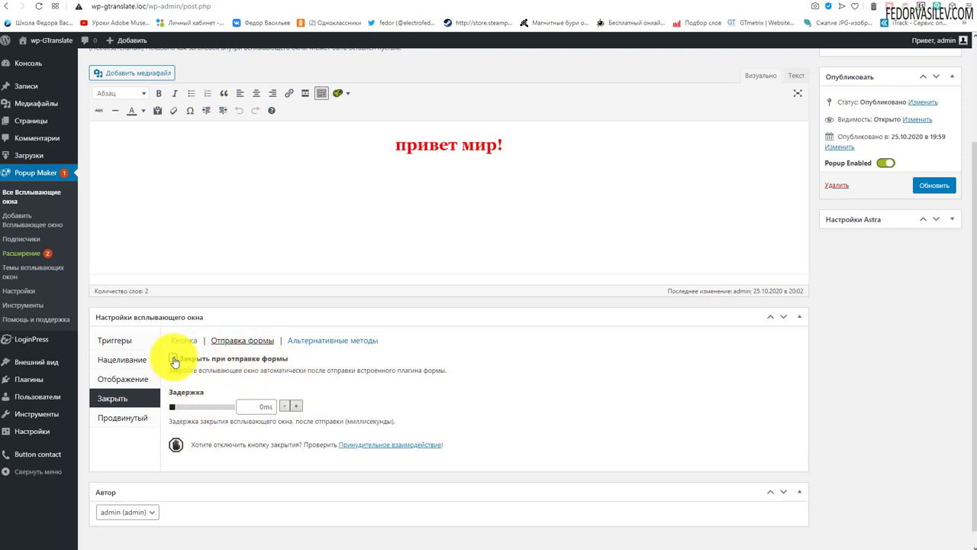
click(174, 361)
Try the alternative closing methods for the popup: closing through the overlay and closing with Esc.
click(311, 341)
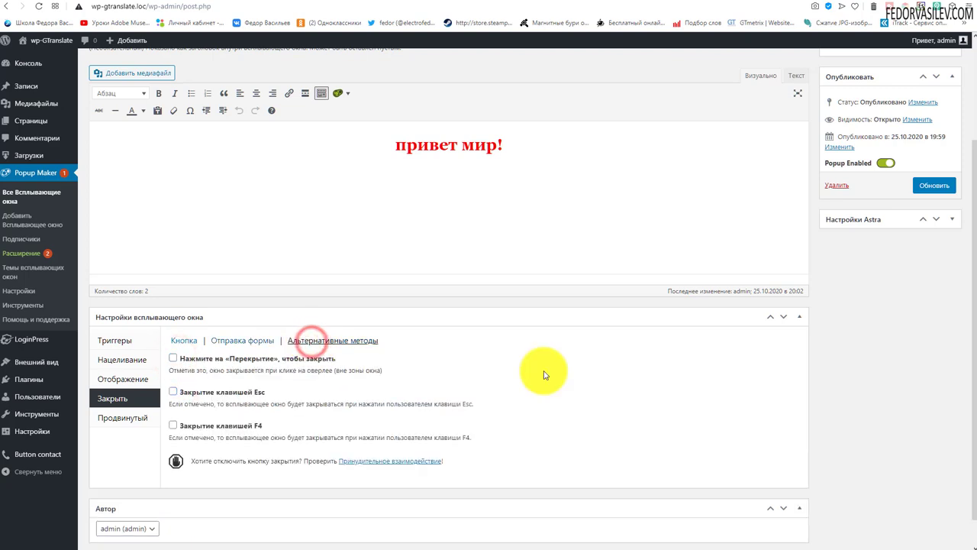
double_click(173, 358)
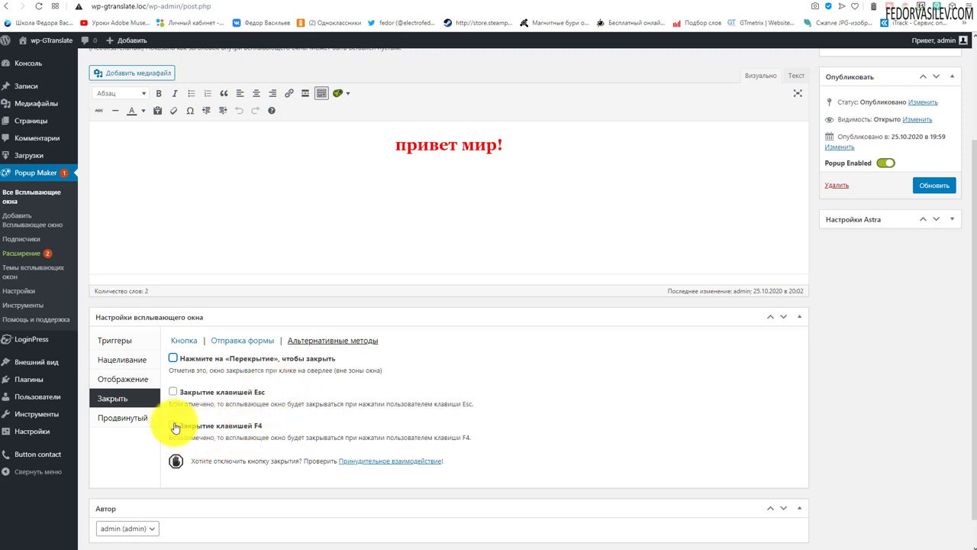
drag(197, 440, 170, 438)
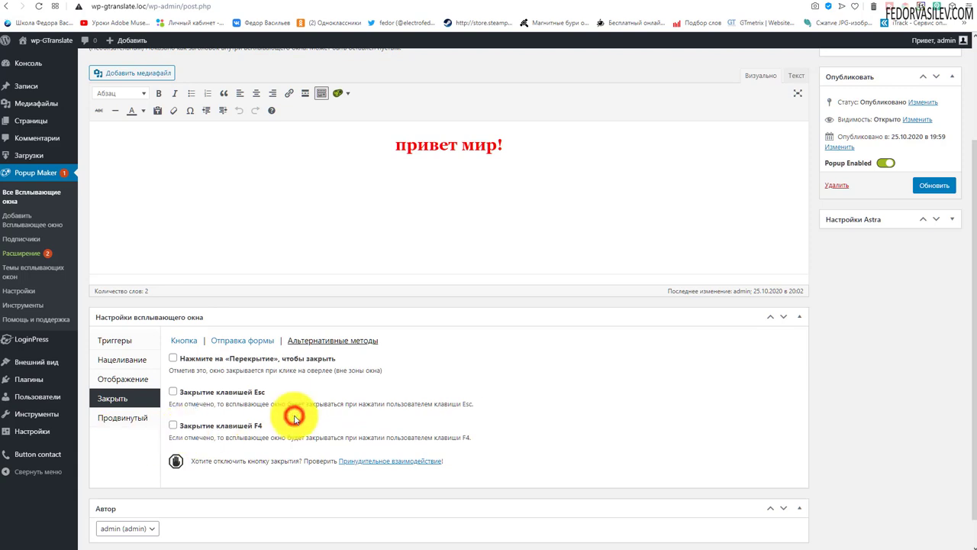
click(209, 391)
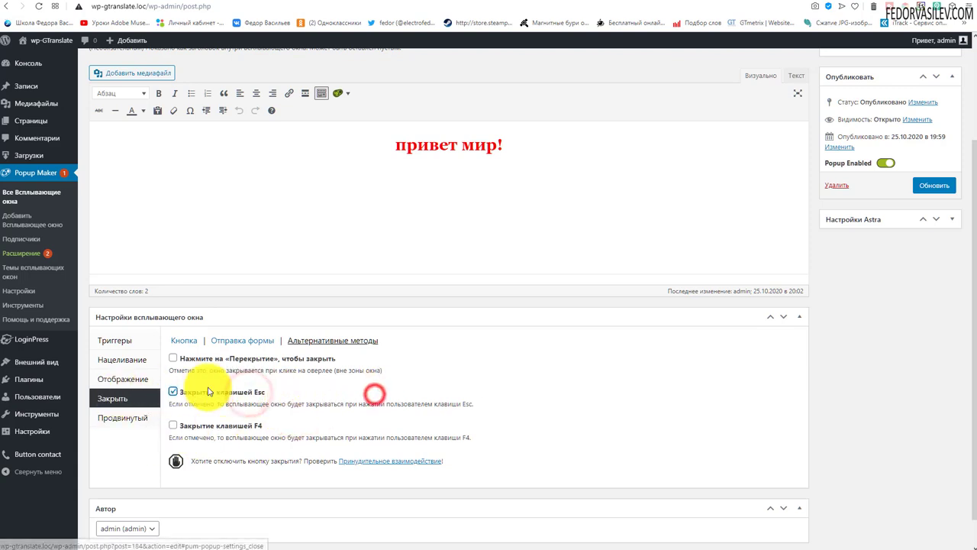
click(173, 391)
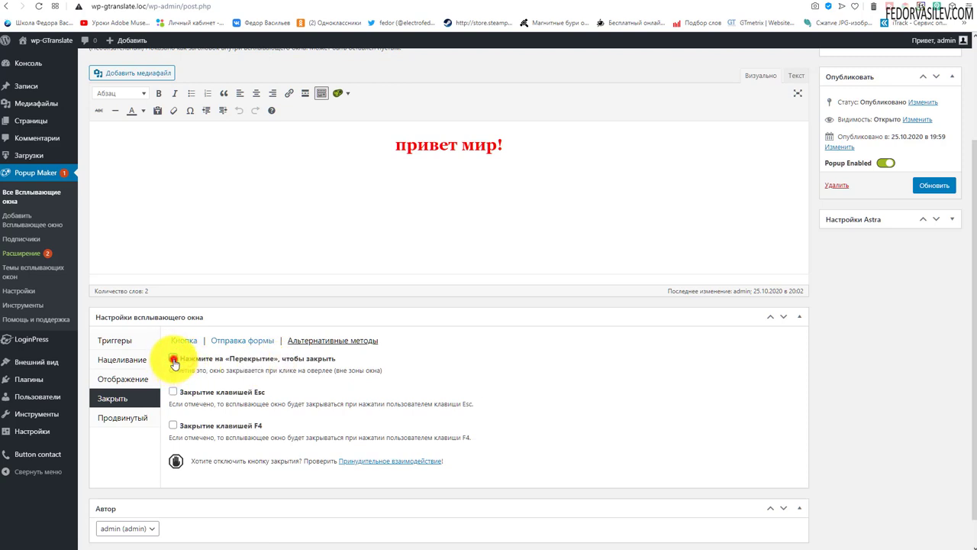
click(173, 361)
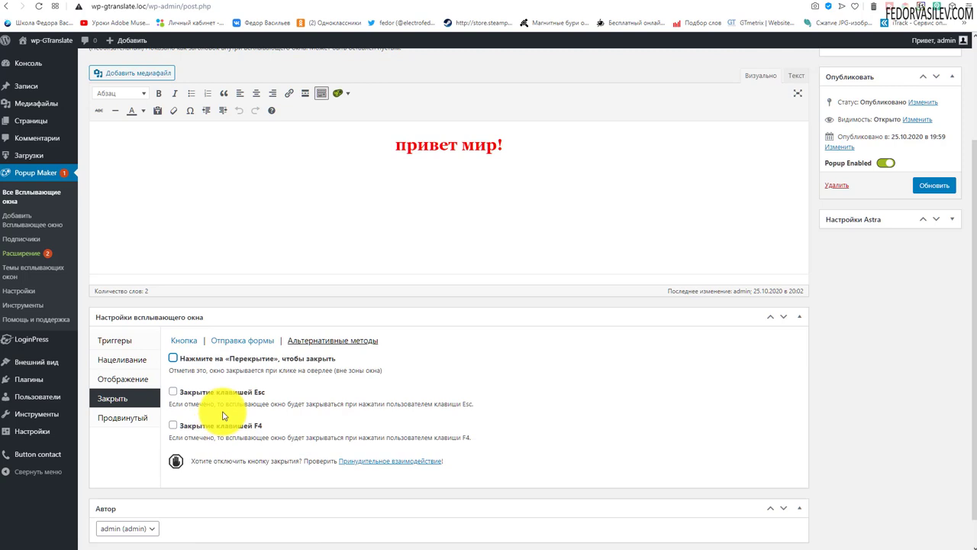
Review the popup's general advanced settings and update the popup.
click(122, 417)
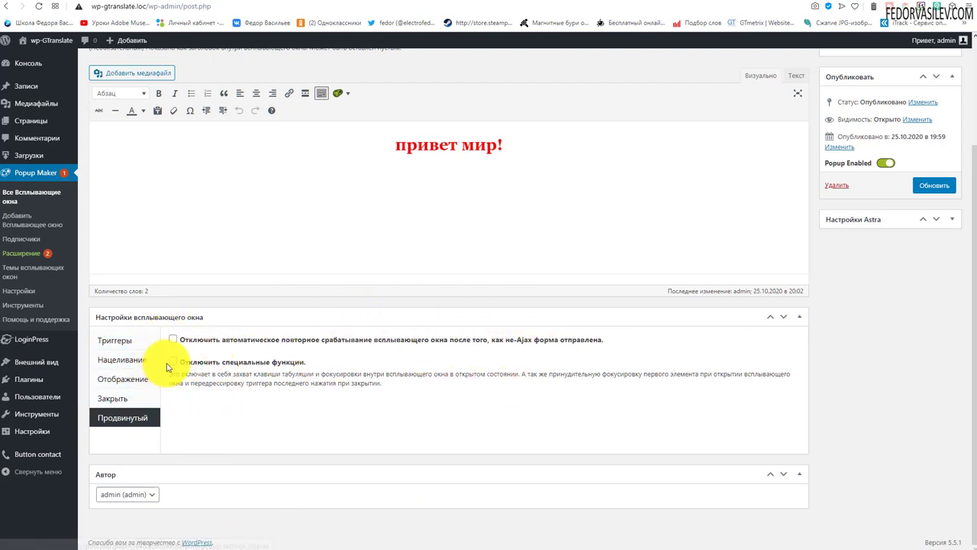
scroll(785, 283, up, 2)
click(931, 325)
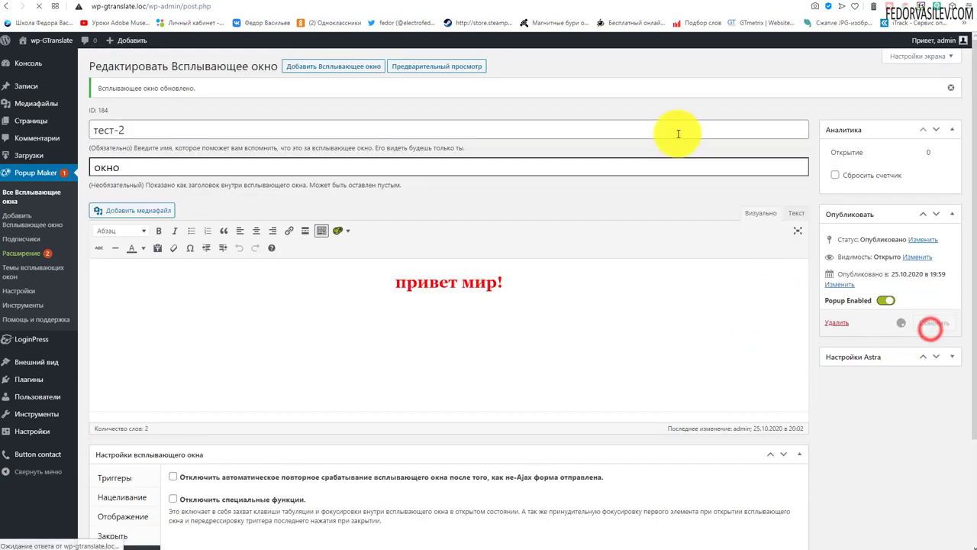
Reload the site's front page, test whether the popup closes from the overlay, and dismiss it with its close control.
click(655, 4)
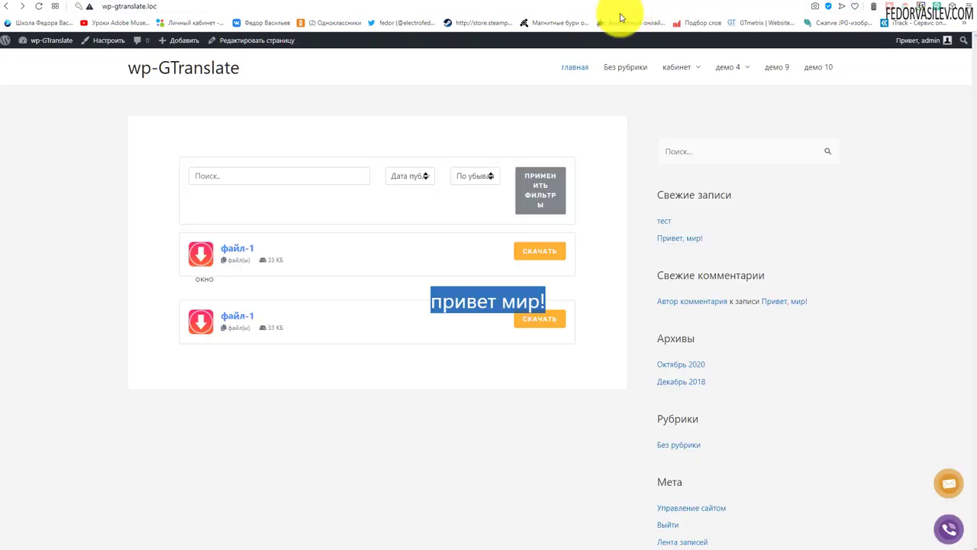
click(45, 7)
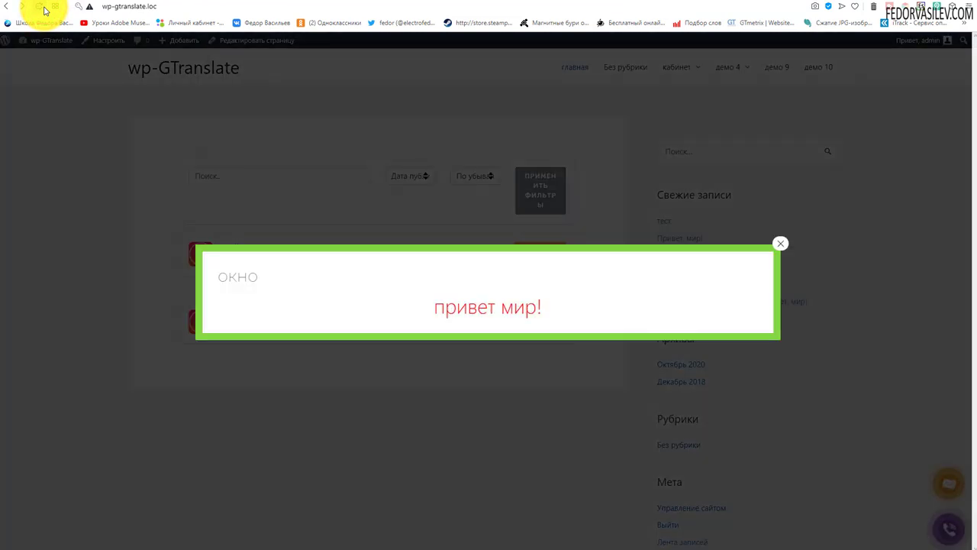
click(478, 109)
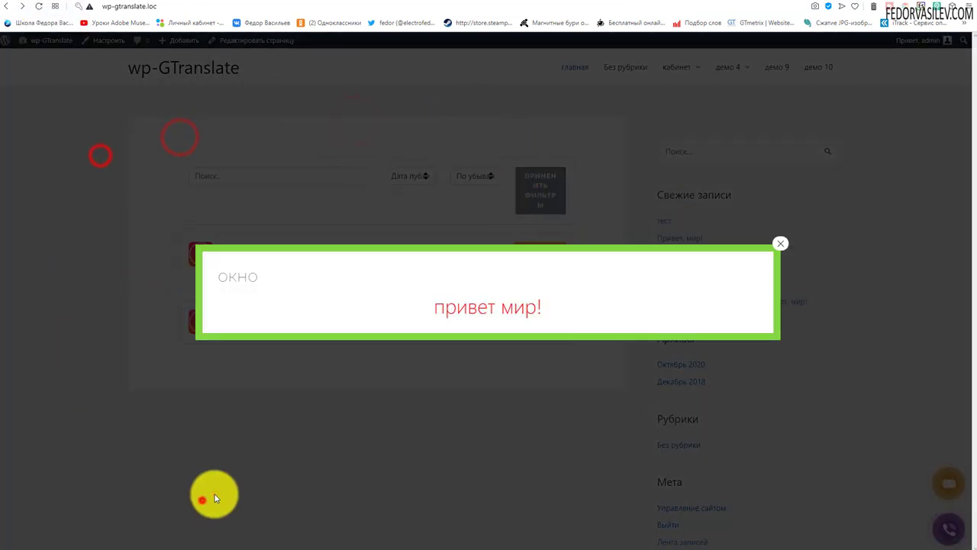
click(270, 285)
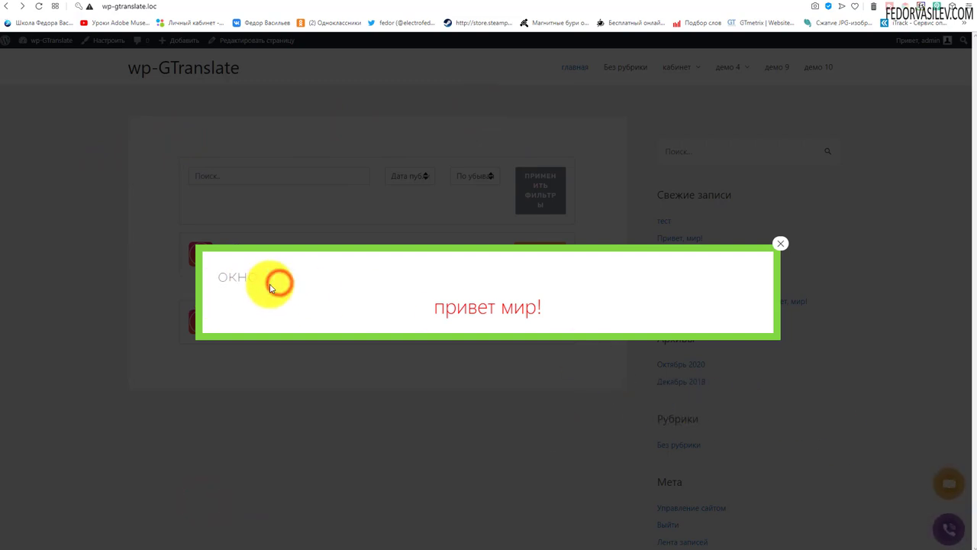
drag(539, 307, 447, 305)
click(481, 447)
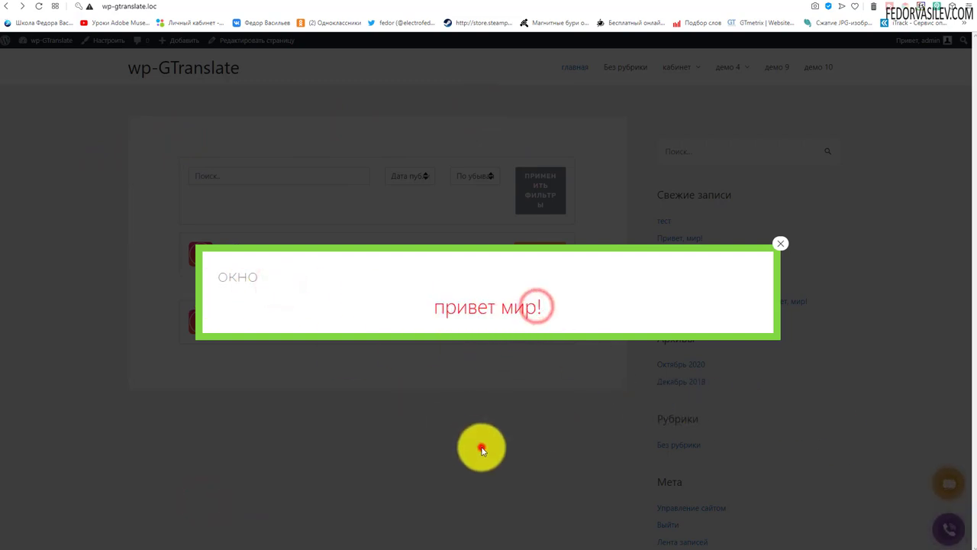
click(781, 249)
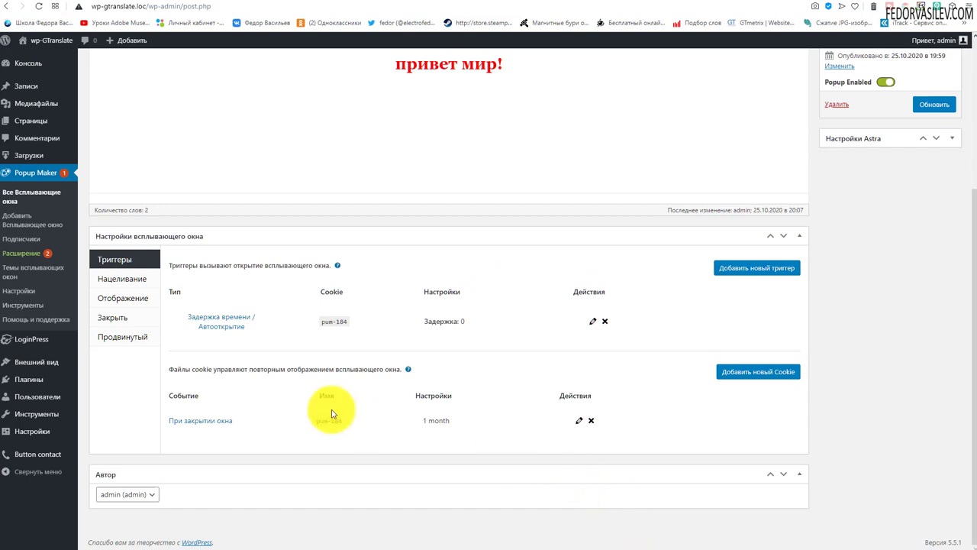
Delete the popup's cookie for the event При закрытии окна and update the popup.
click(591, 420)
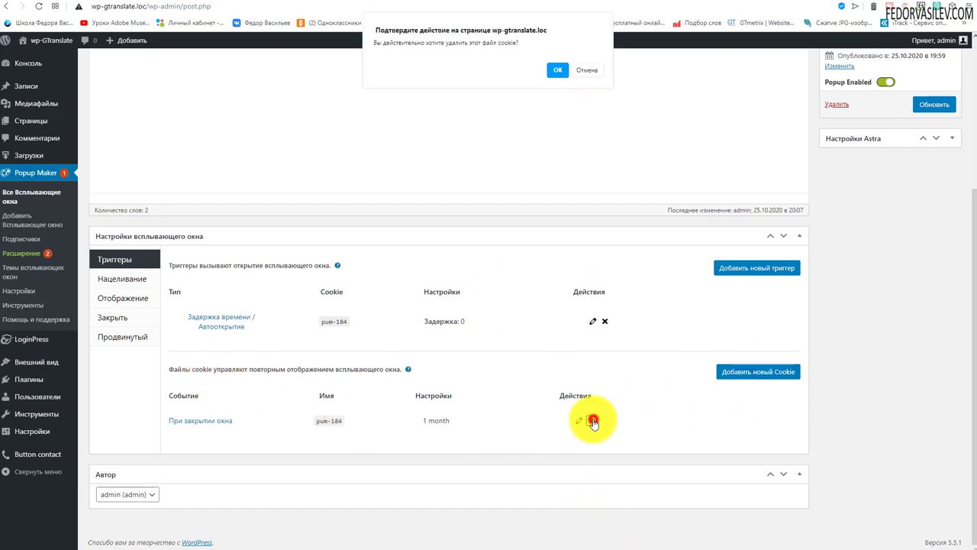
click(555, 69)
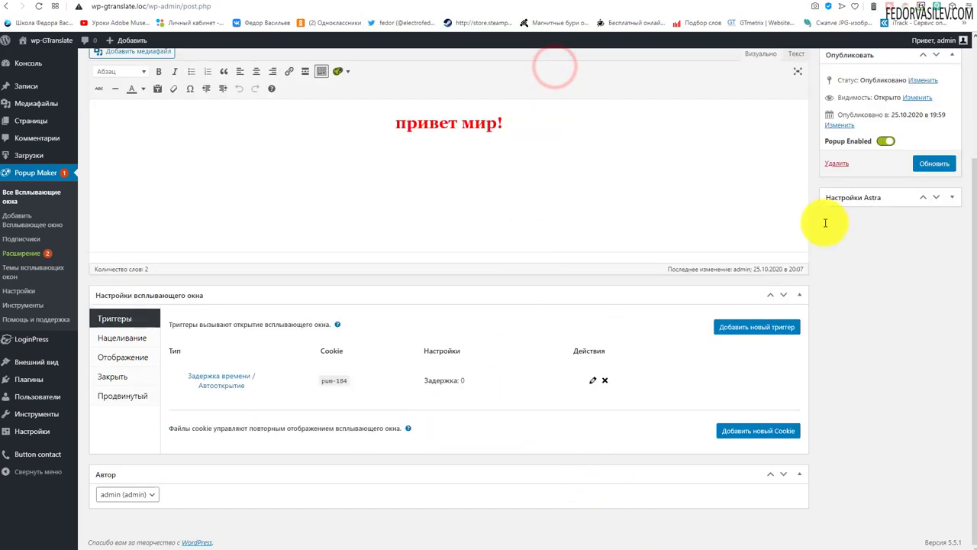
click(930, 164)
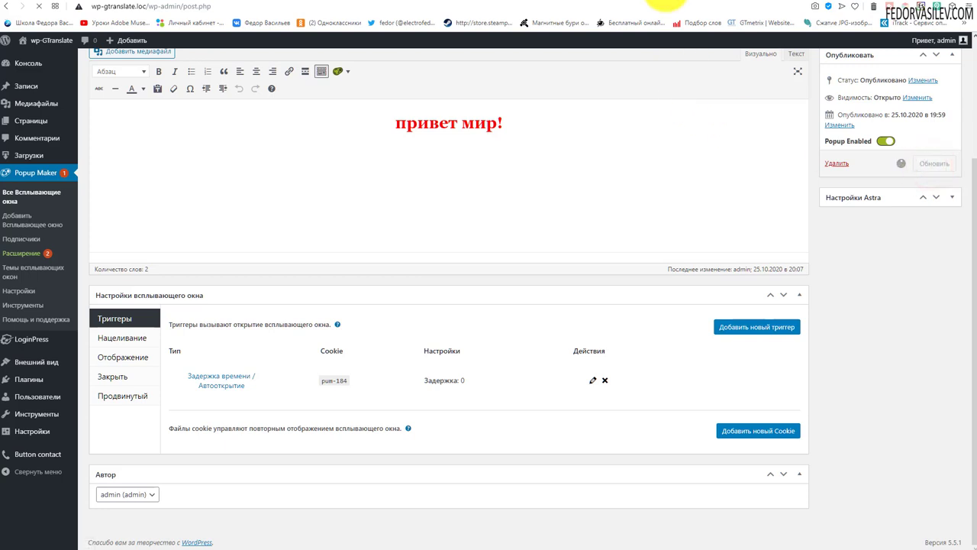
Reload the site's front page repeatedly to test that the popup reappears without a cookie, and close it with its close control.
click(664, 4)
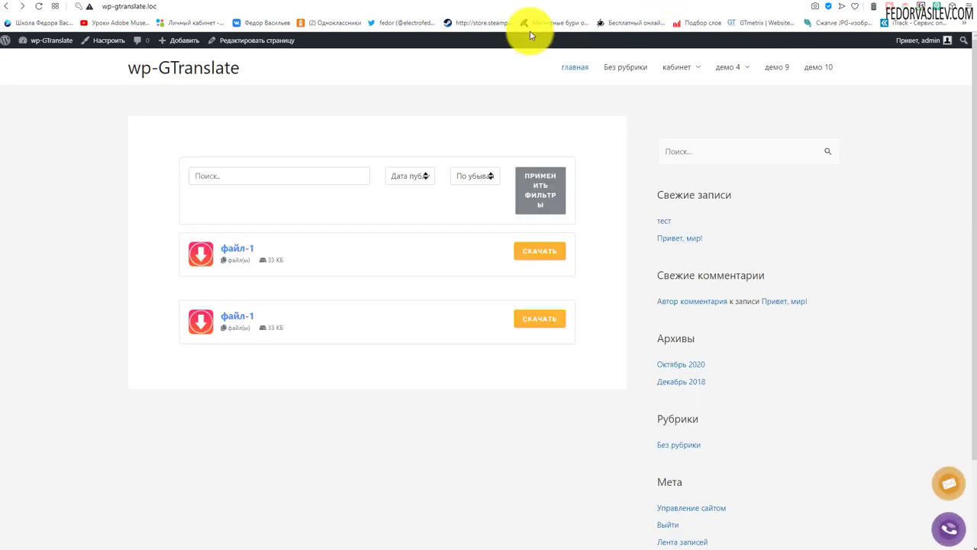
click(39, 7)
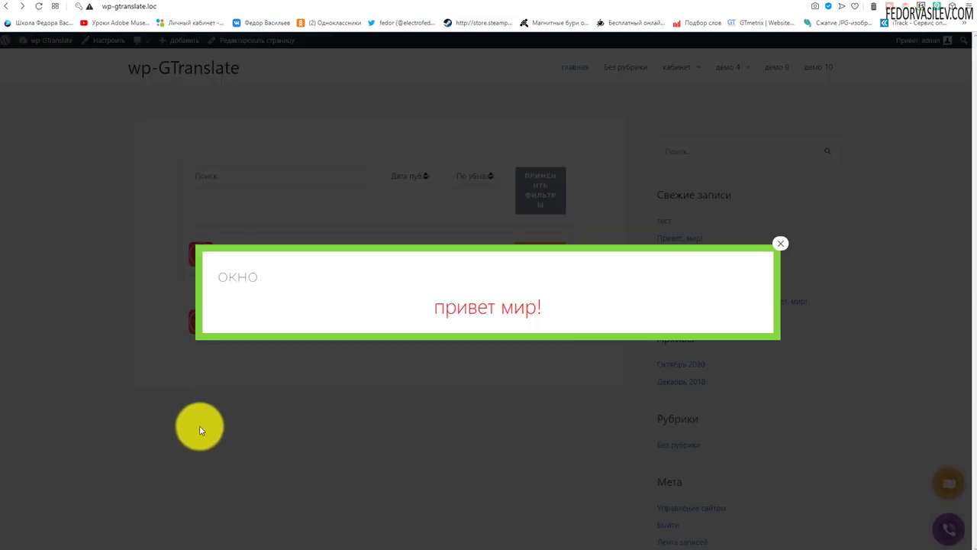
click(38, 7)
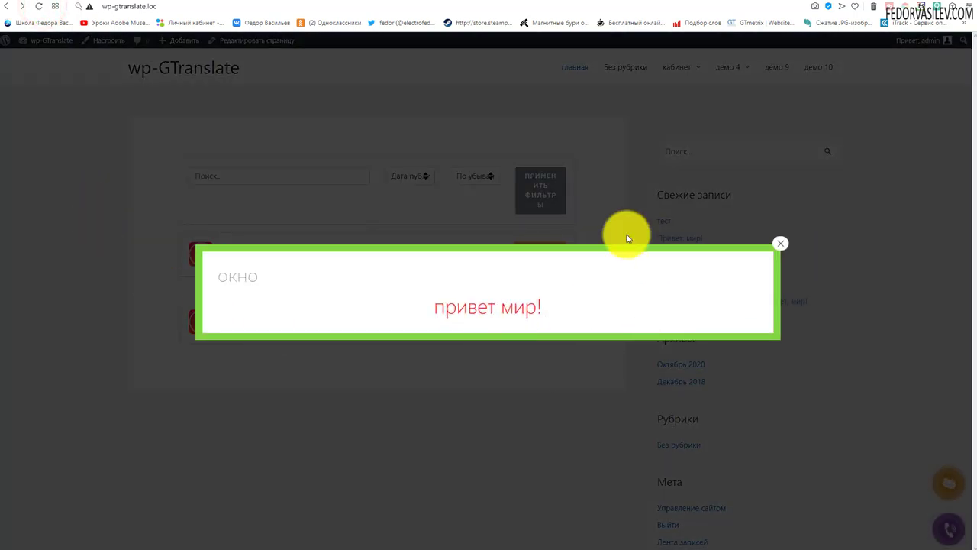
click(782, 248)
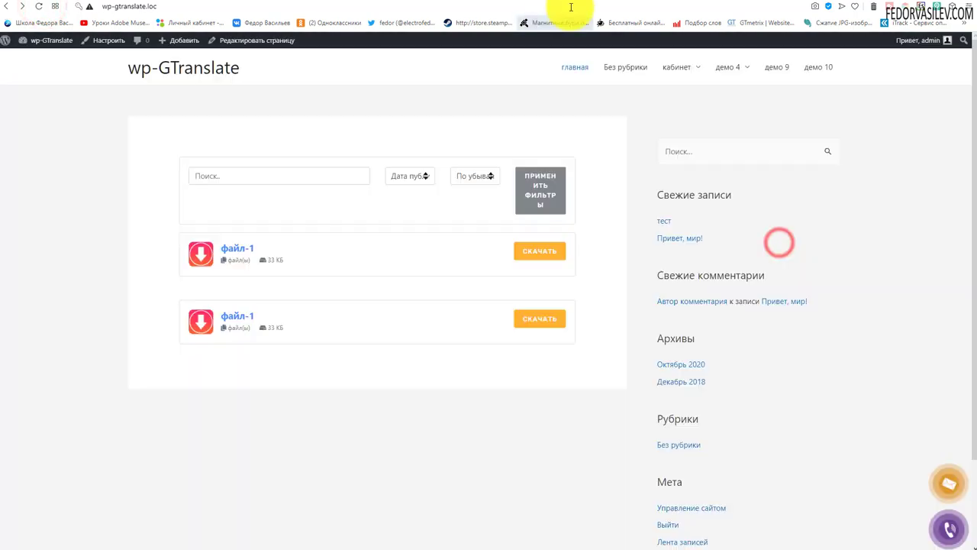
Return to the popup editor and delete the existing Задержка времени / Автооткрытие trigger.
click(614, 1)
scroll(448, 283, down, 2)
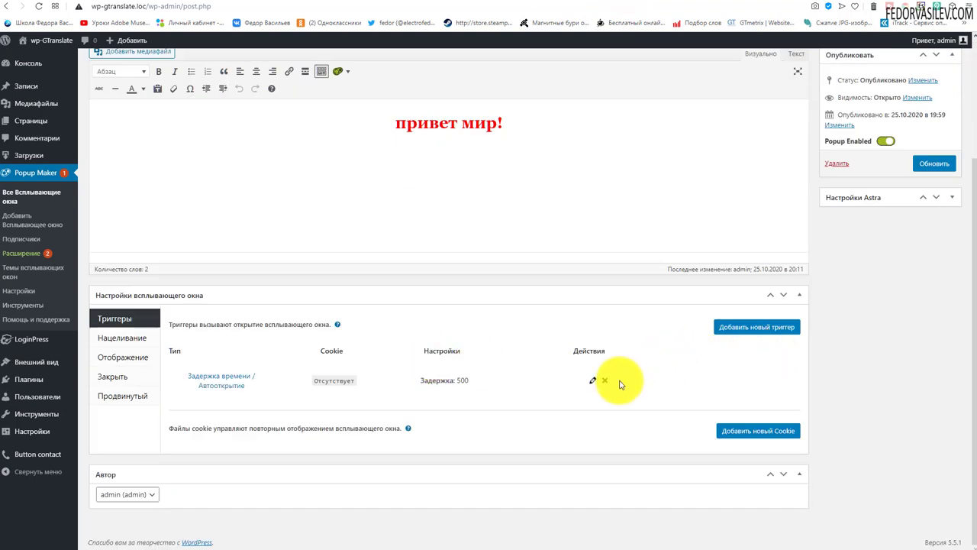
click(606, 380)
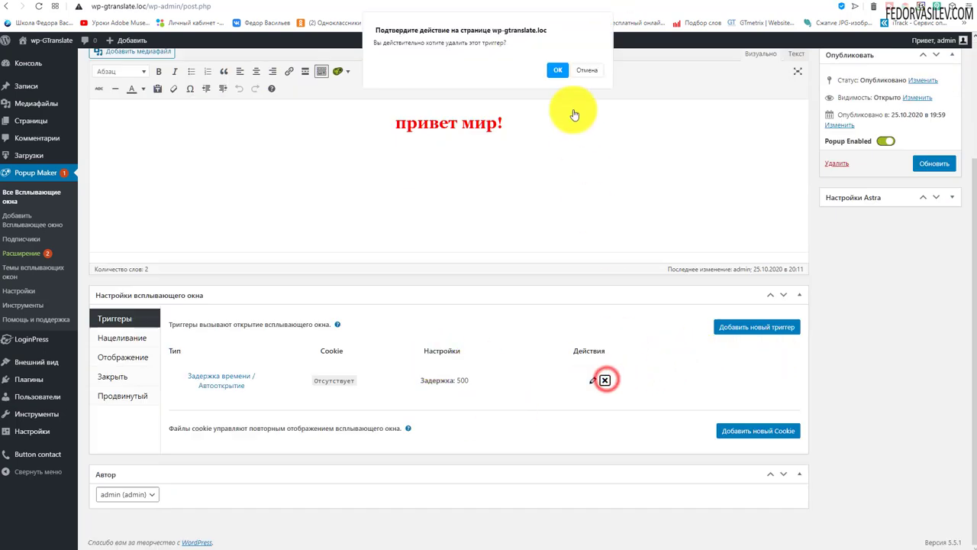
click(556, 70)
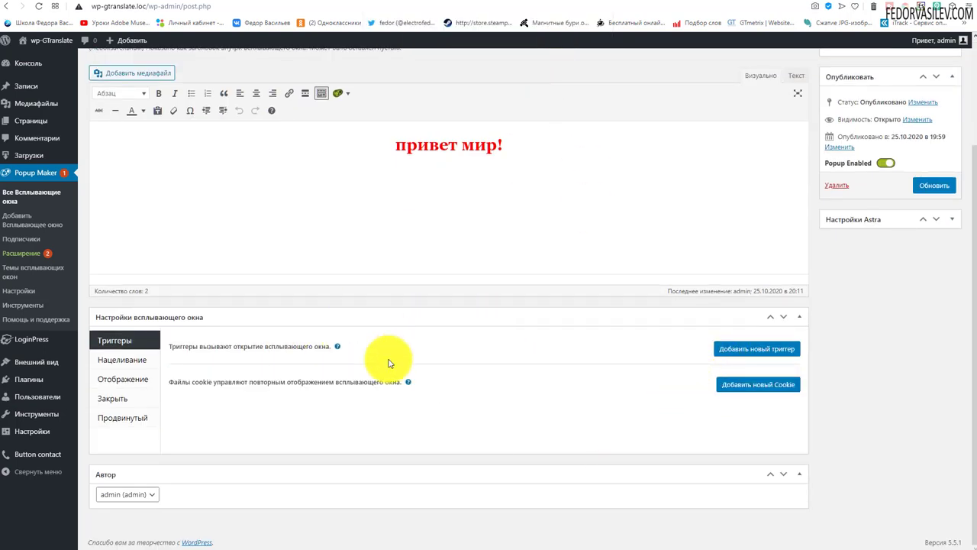
Add a Задержка времени / Автооткрытие trigger without cookie prevention and with a 5000 ms delay, and update the popup.
click(725, 348)
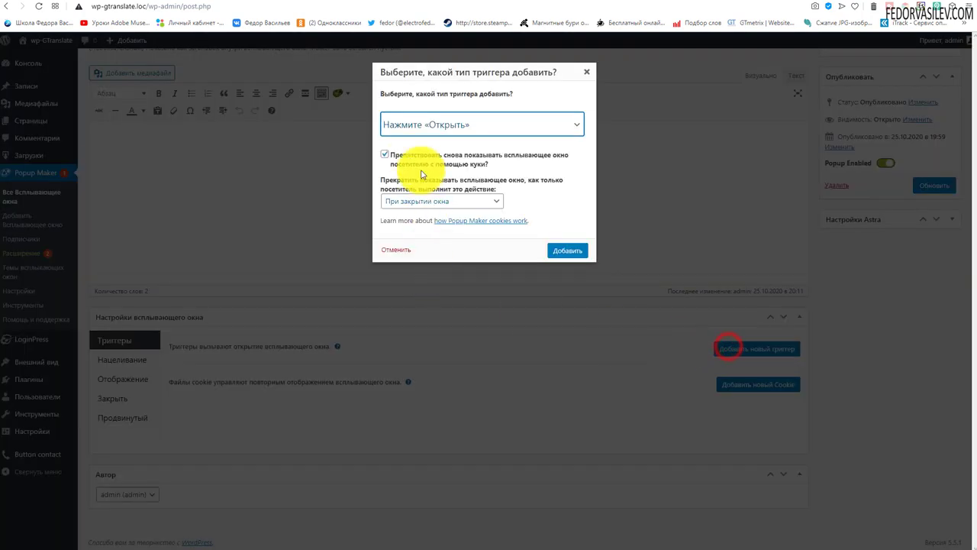
click(383, 157)
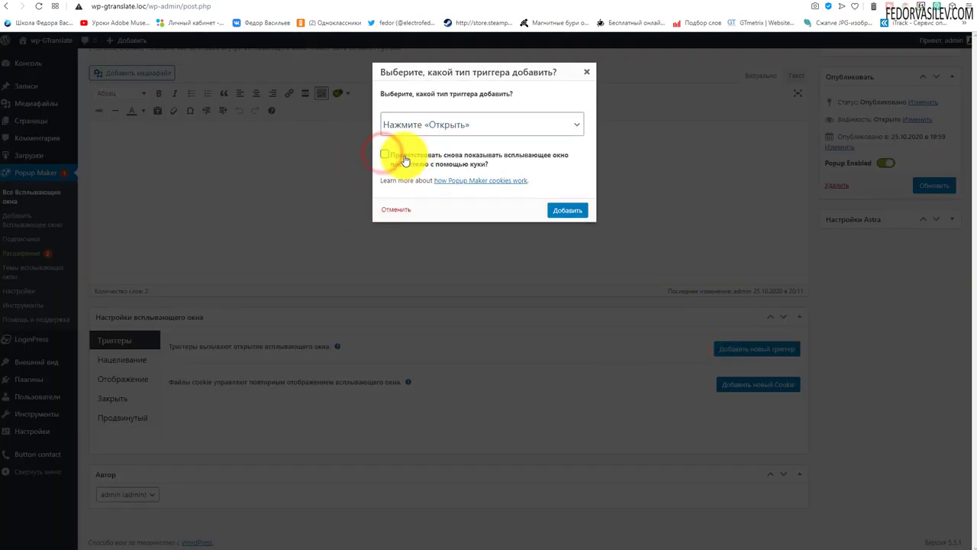
click(432, 127)
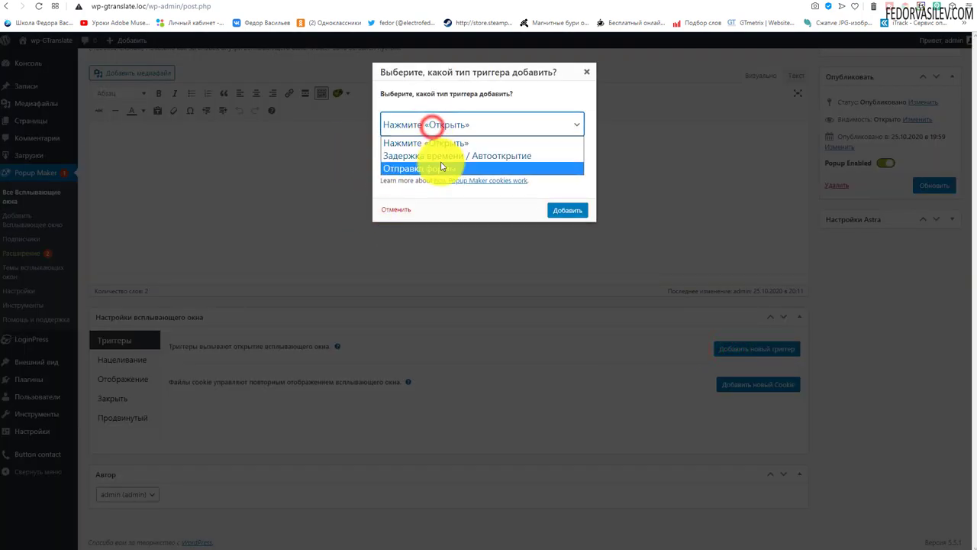
click(495, 158)
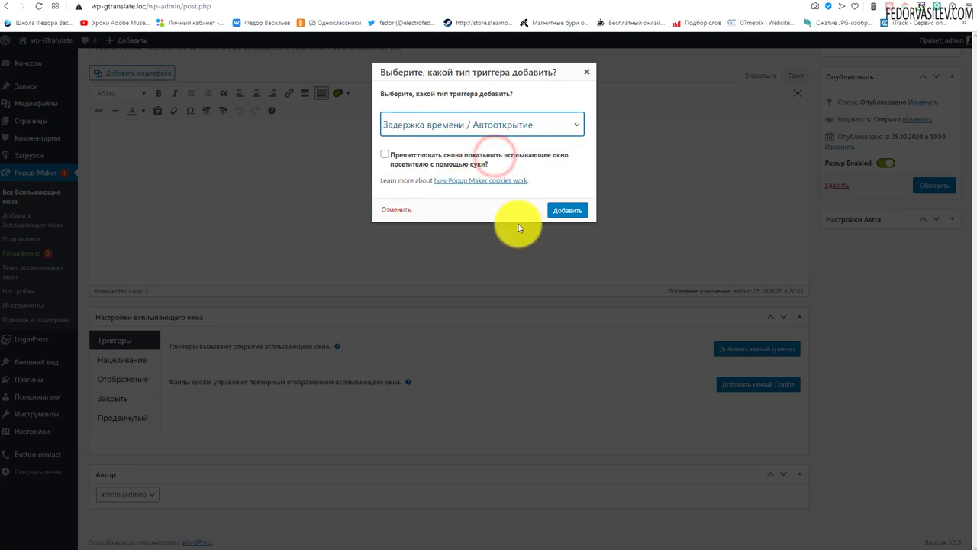
click(564, 211)
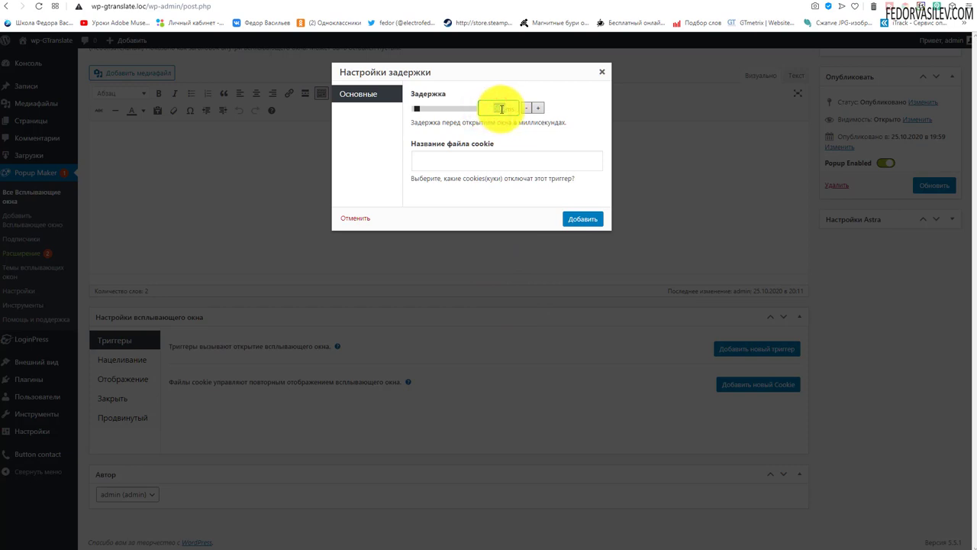
click(503, 110)
text(000)
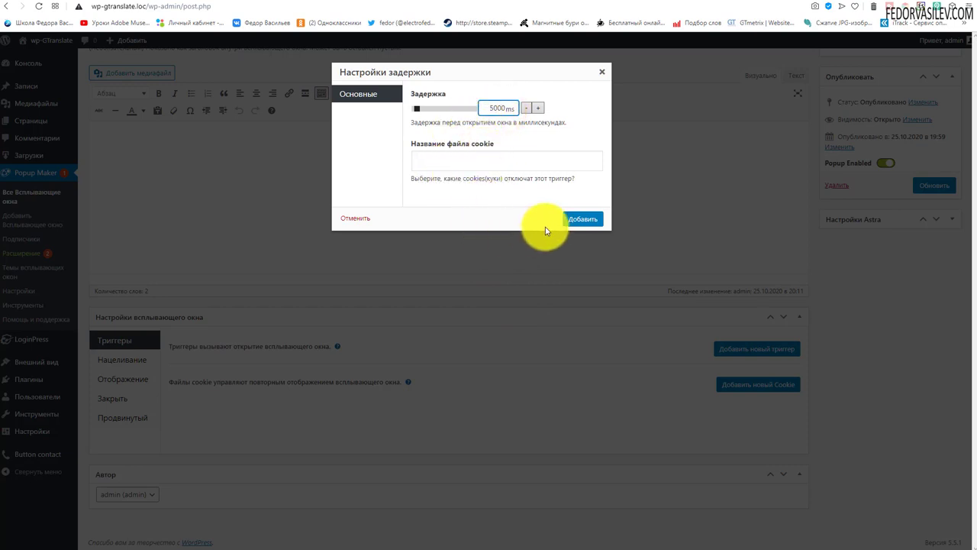
click(574, 216)
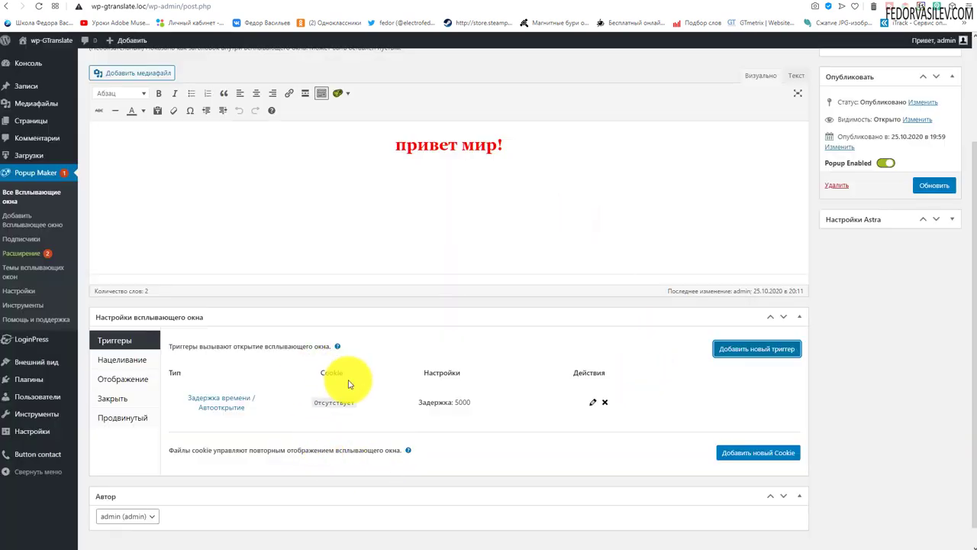
click(933, 186)
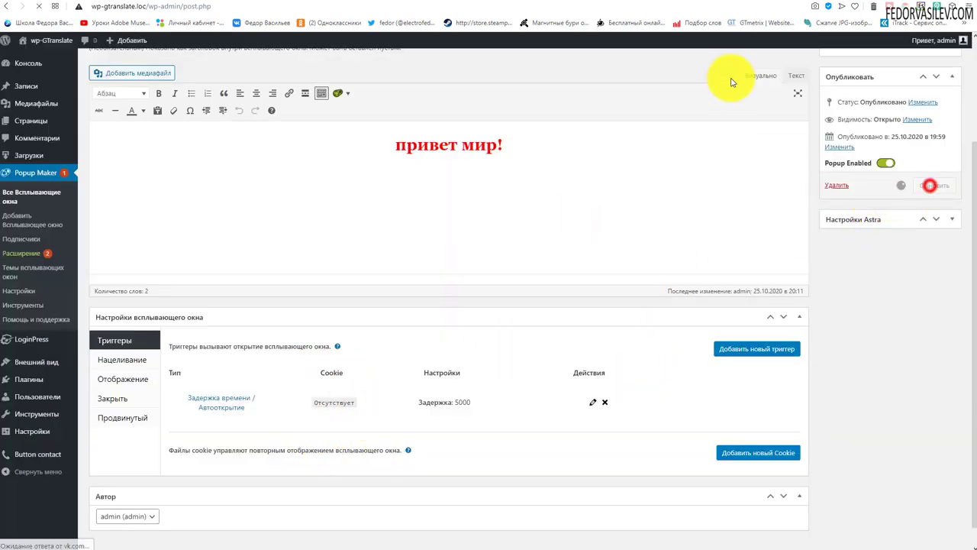
Reload the site's front page to test the popup's delayed opening, and return to the popup editor.
click(661, 2)
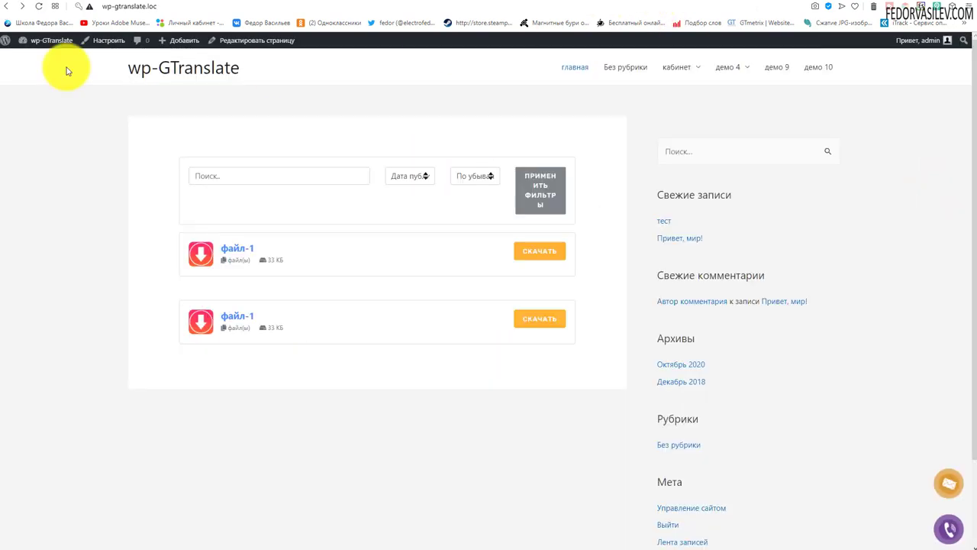
click(35, 8)
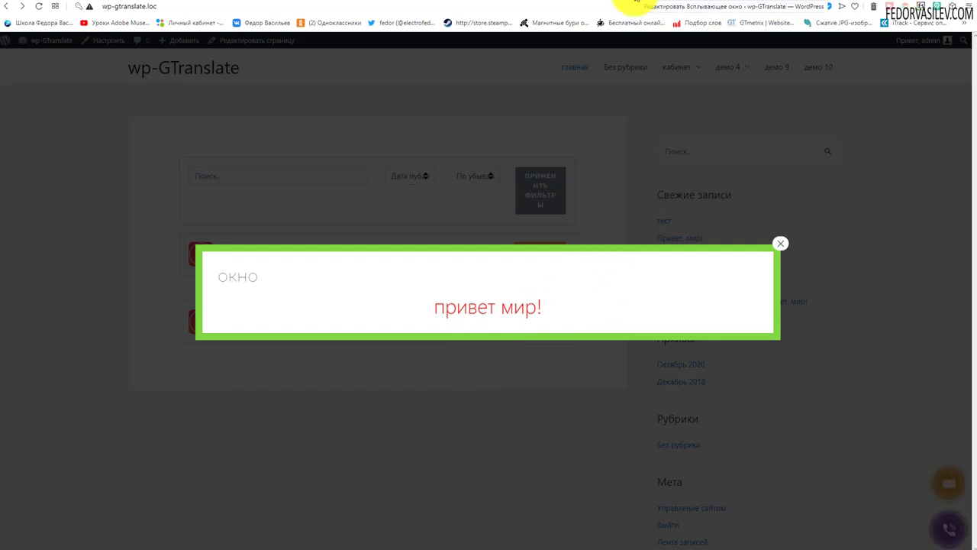
click(636, 2)
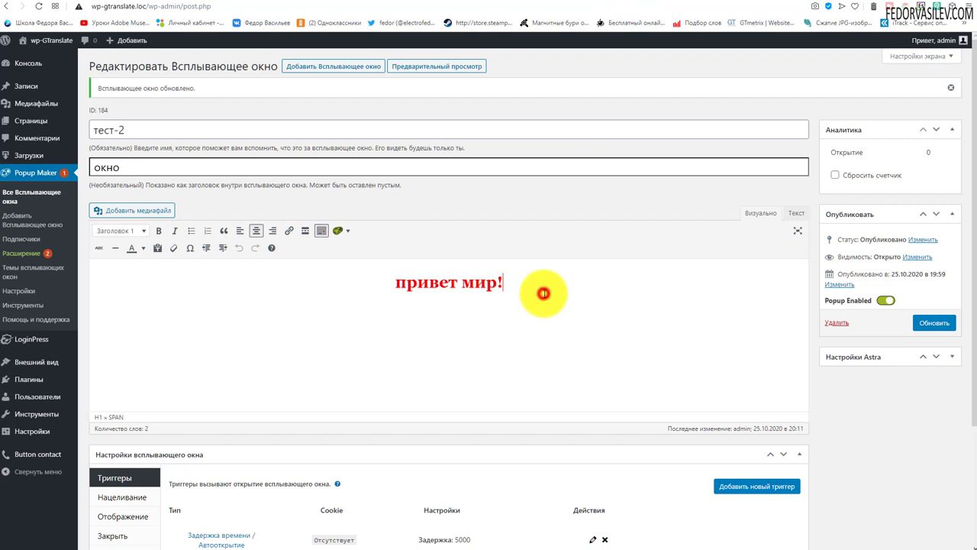
Insert the marshmallow image from the media library below the "привет мир!" heading and align it to the centre.
click(135, 211)
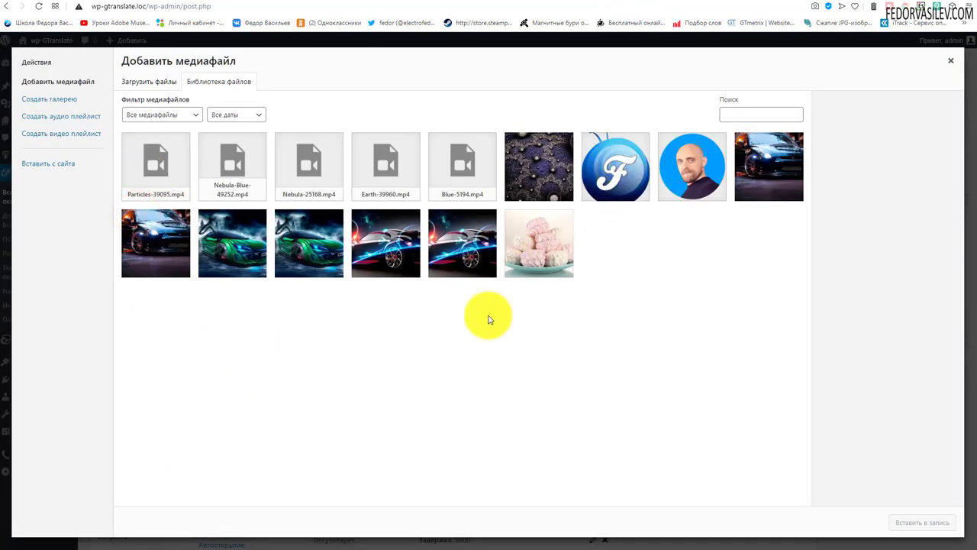
click(529, 242)
click(916, 522)
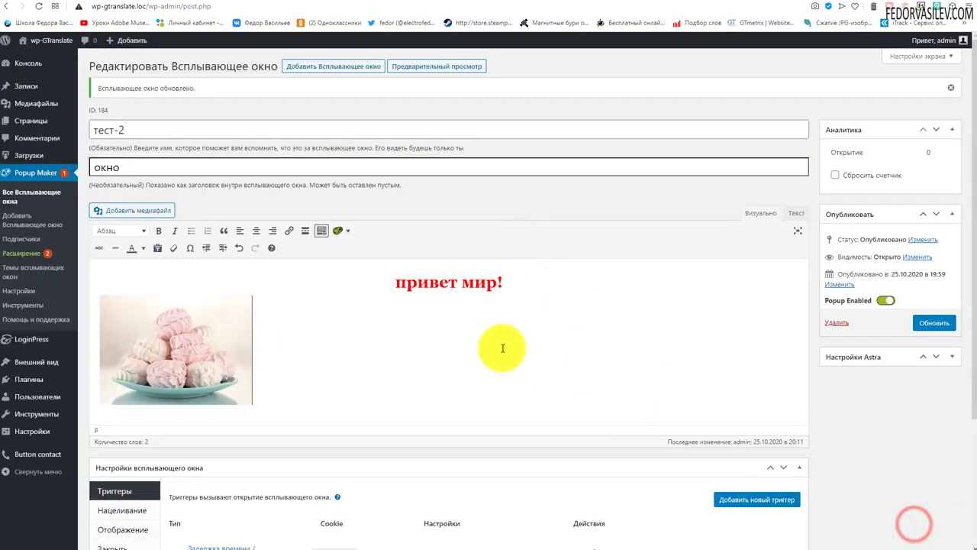
scroll(232, 321, down, 1)
click(205, 307)
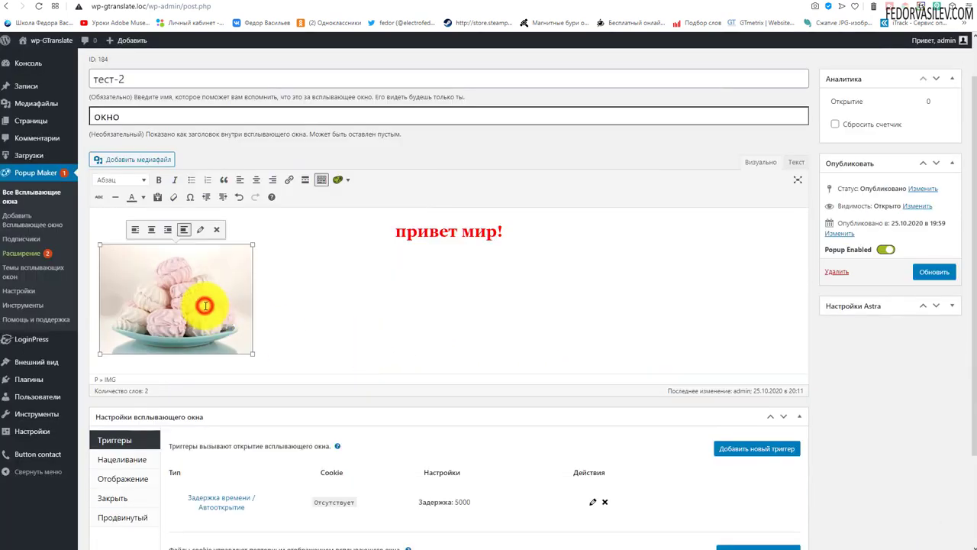
click(168, 230)
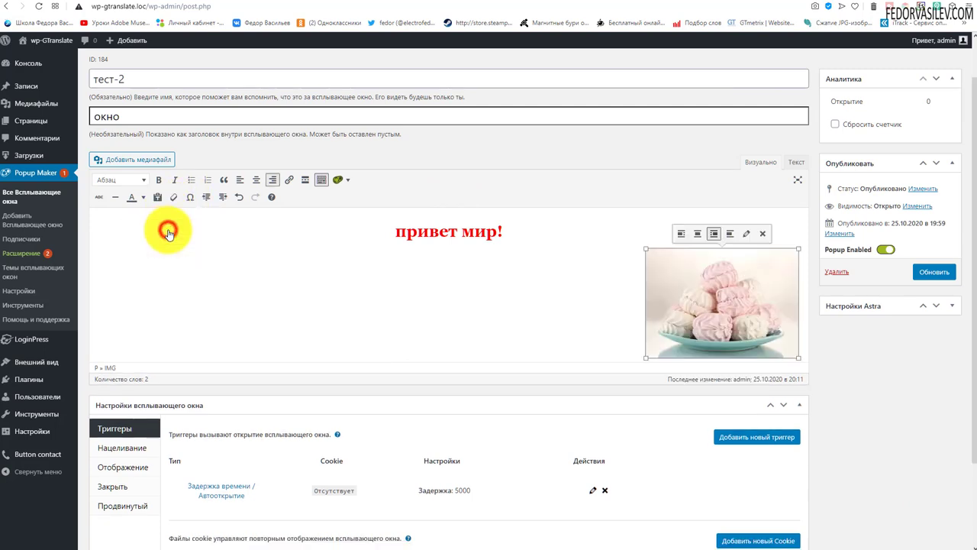
click(694, 230)
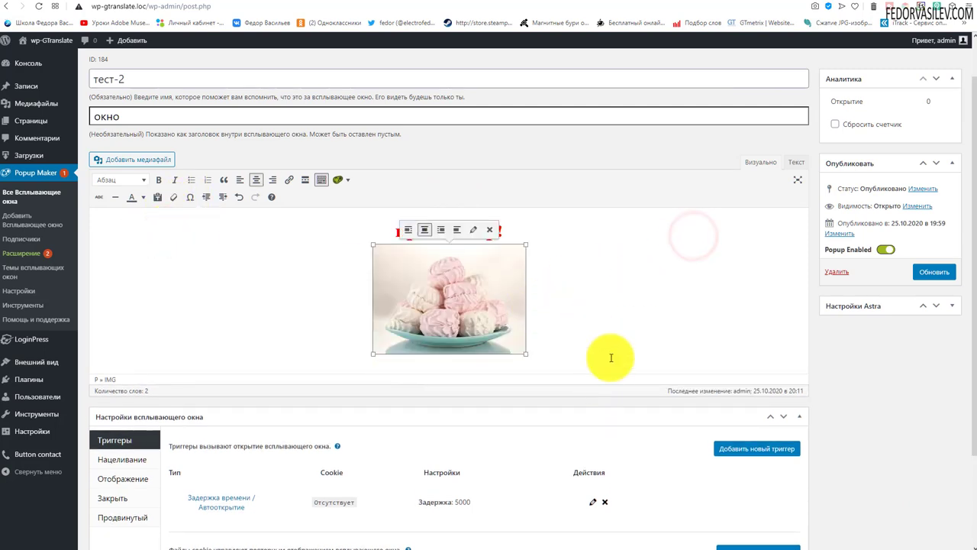
Edit the delay value of the Задержка времени / Автооткрытие trigger and apply the trigger settings.
scroll(535, 366, down, 2)
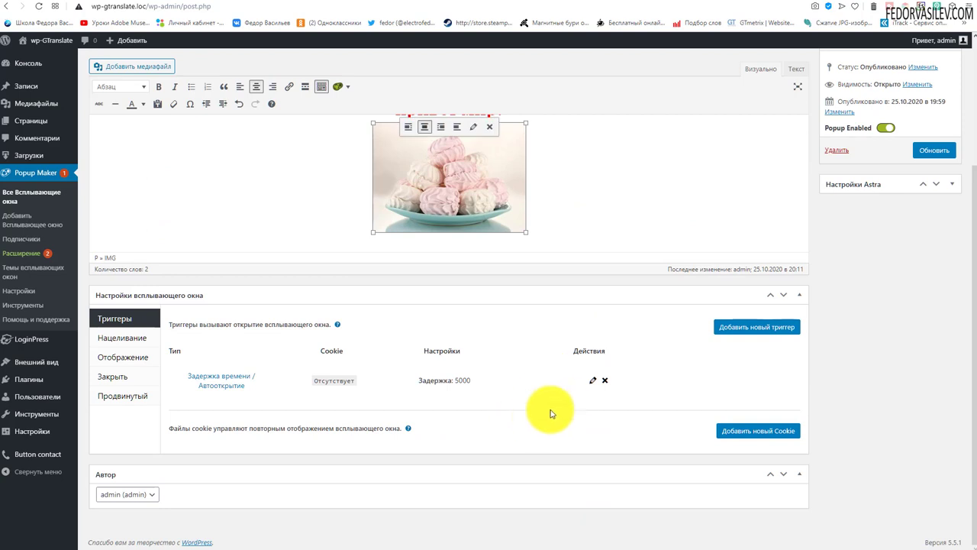
click(593, 381)
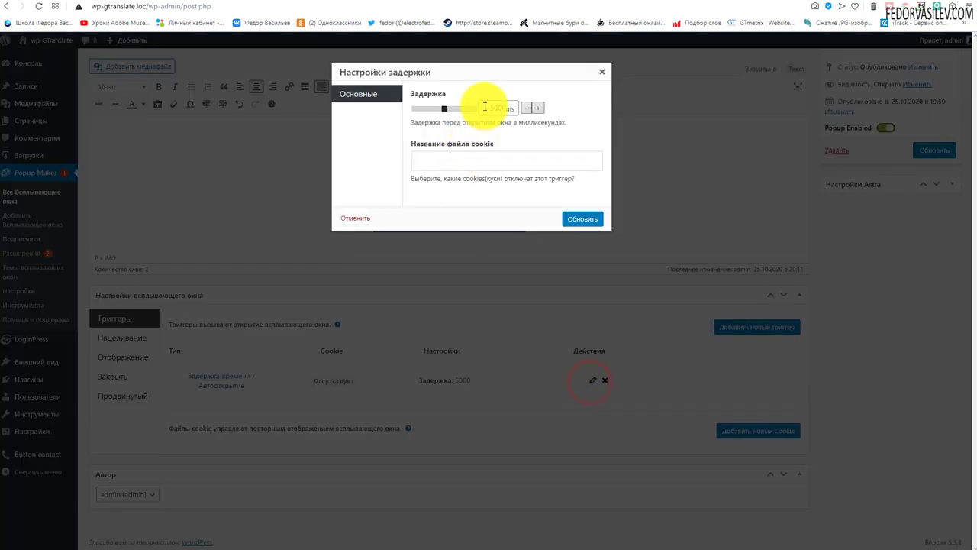
double_click(485, 107)
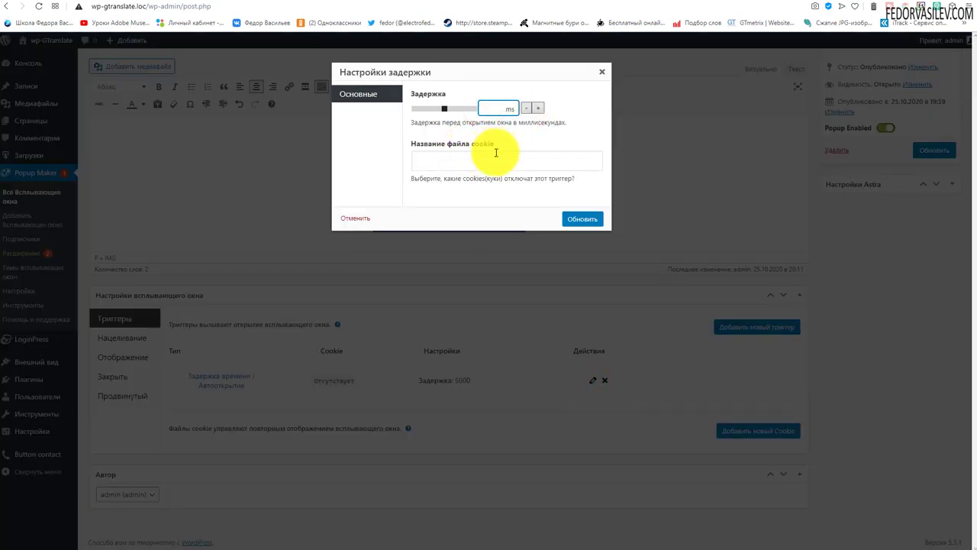
click(578, 218)
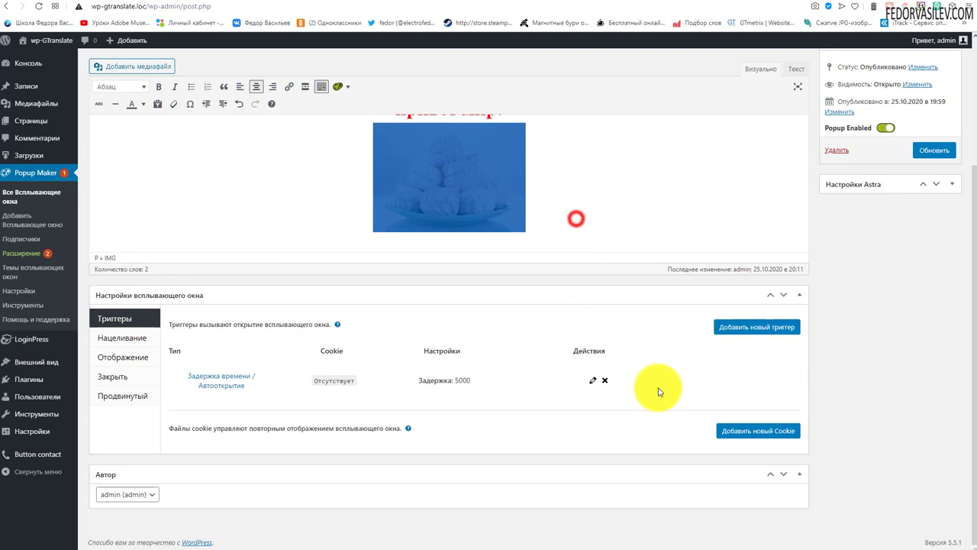
Set the close button's delay (Задержка кнопки закрытия) to 300 ms in the popup's closing settings.
click(128, 336)
click(129, 357)
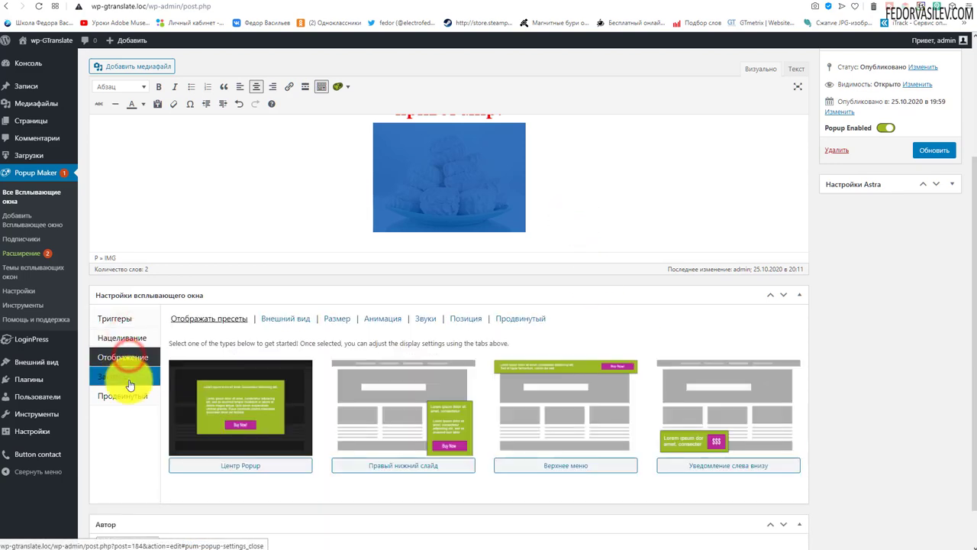
click(130, 382)
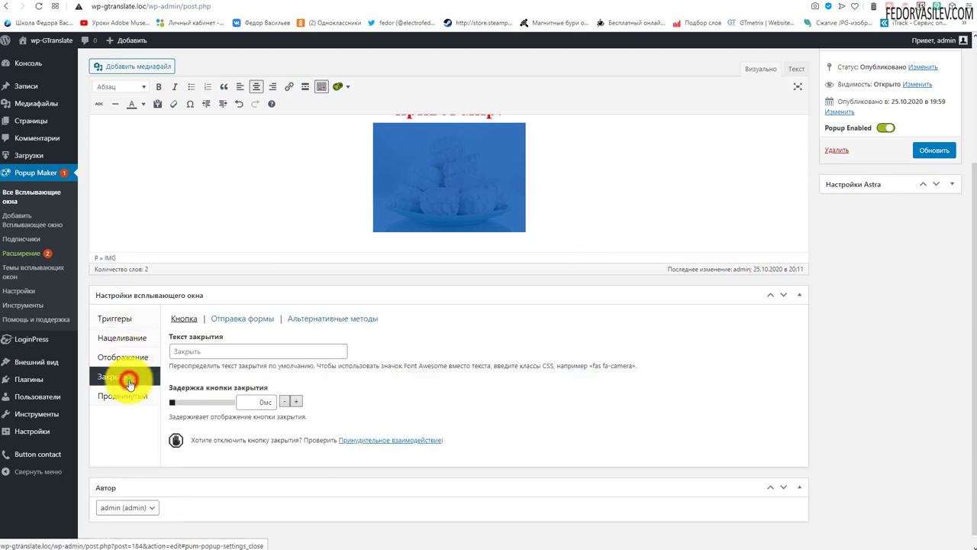
click(258, 402)
text(10)
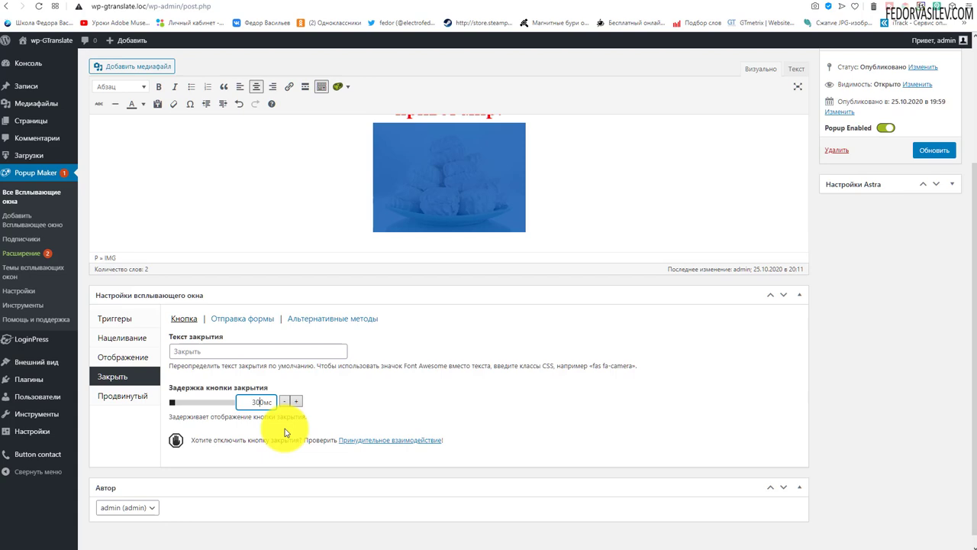
Reload the site's front page to test the popup with the image and the close button delay.
click(660, 3)
click(37, 6)
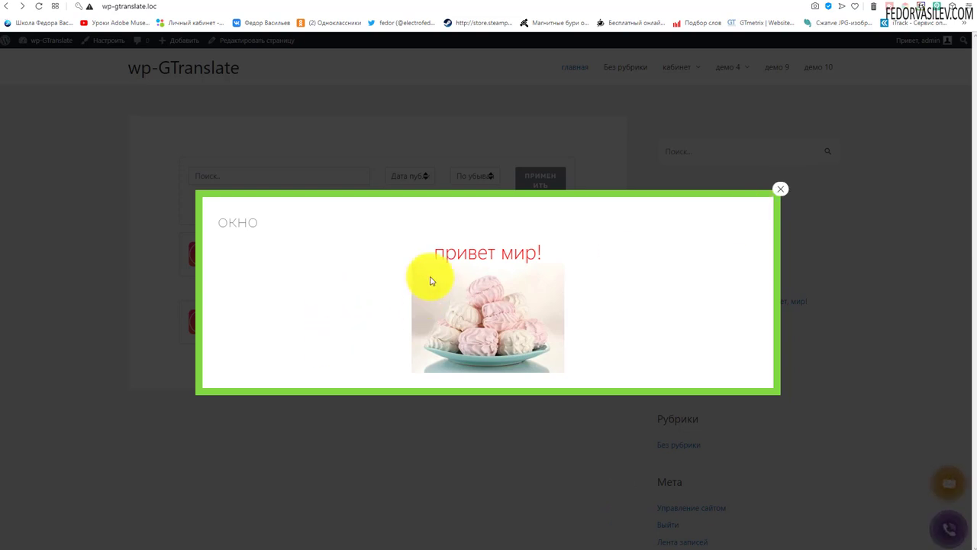
drag(543, 254, 429, 243)
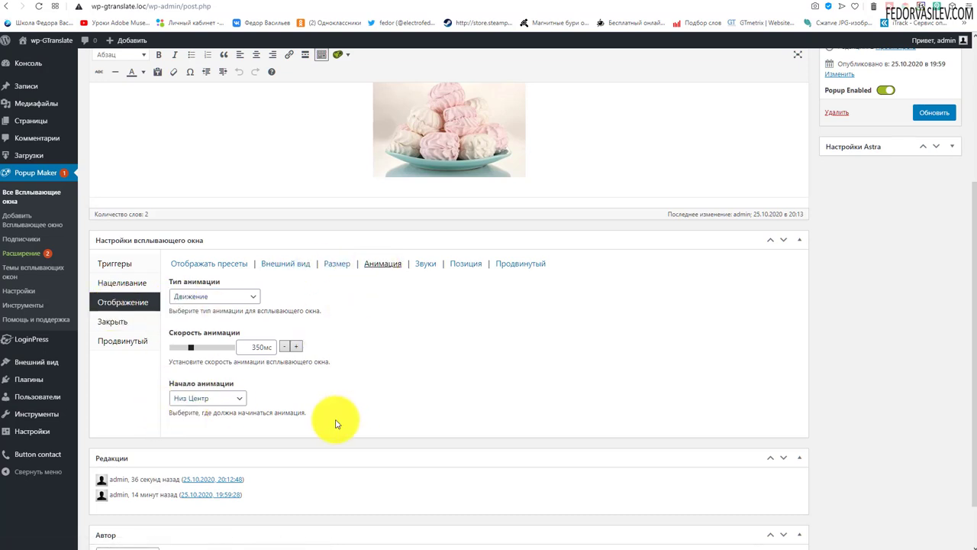
Set the popup's display size to Крошечное - 30% and update the popup.
click(338, 264)
click(243, 299)
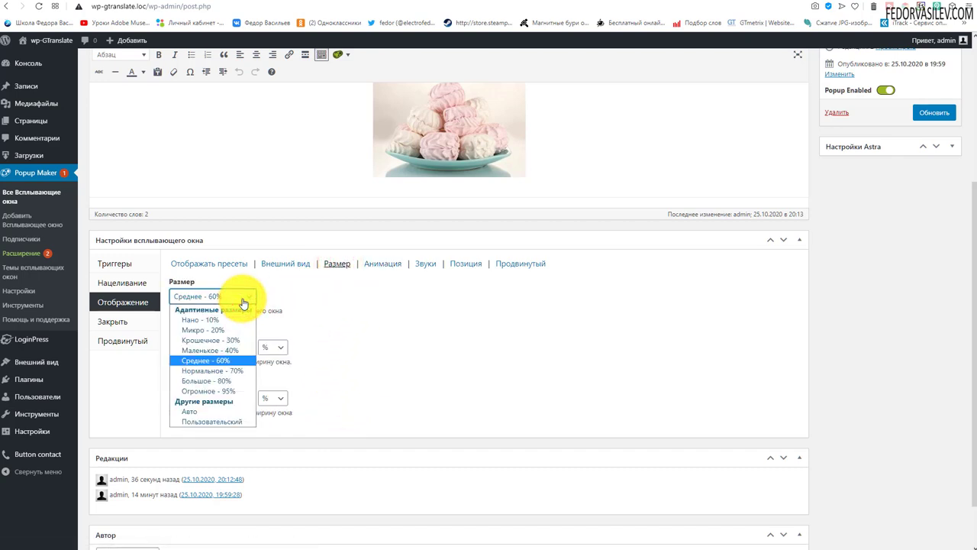
click(232, 339)
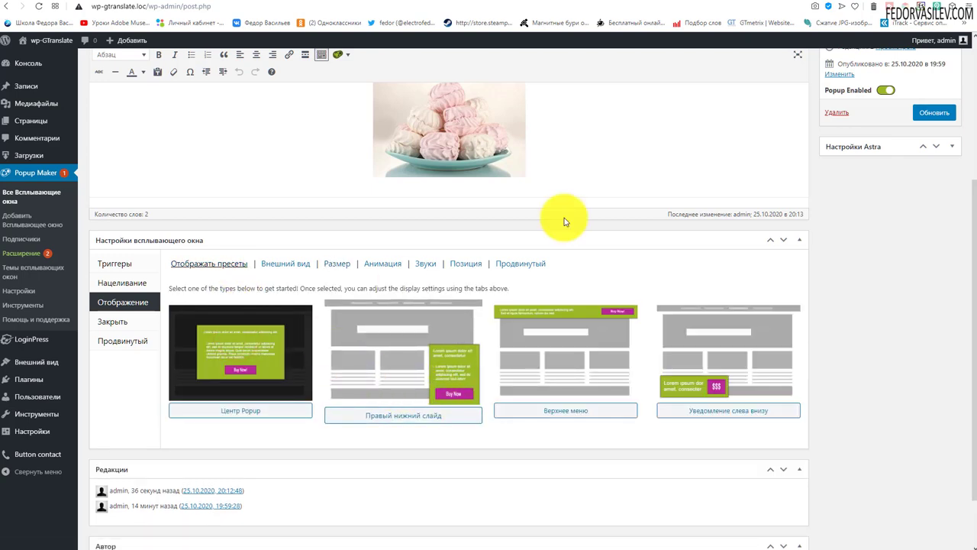
click(934, 113)
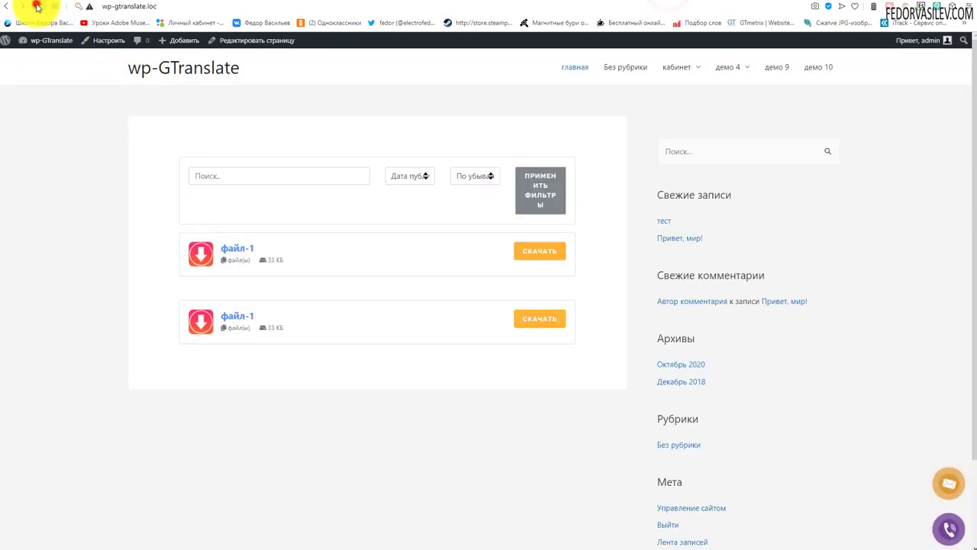
Reload the site's front page to test the popup at its 30% size, and close the popup.
click(37, 6)
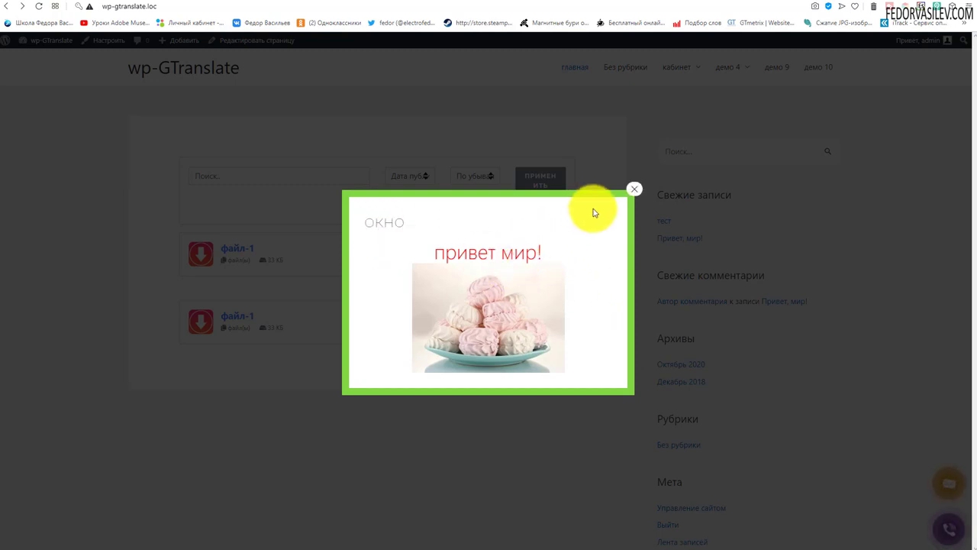
click(635, 188)
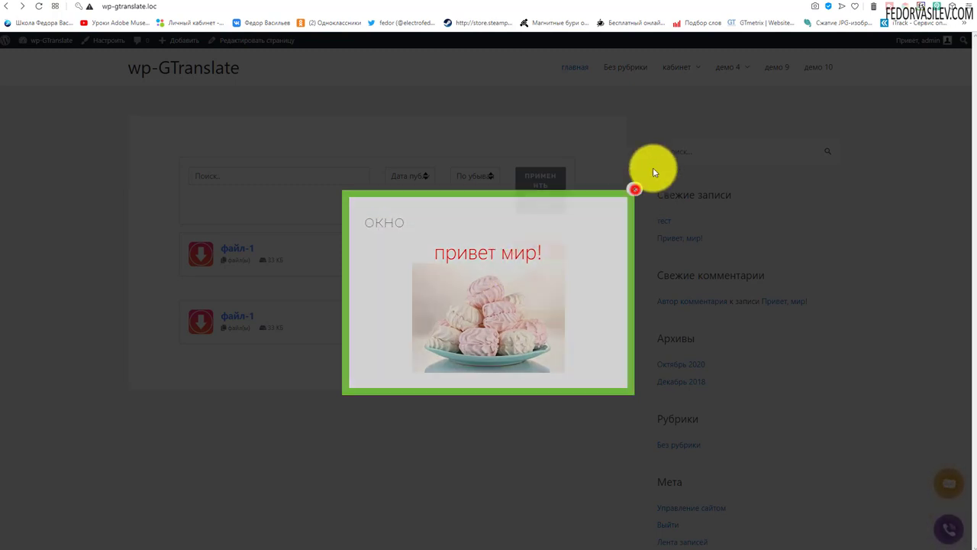
Apply the Правый нижний слайд display preset to popup тест-2 and update the popup.
click(630, 4)
scroll(447, 382, down, 3)
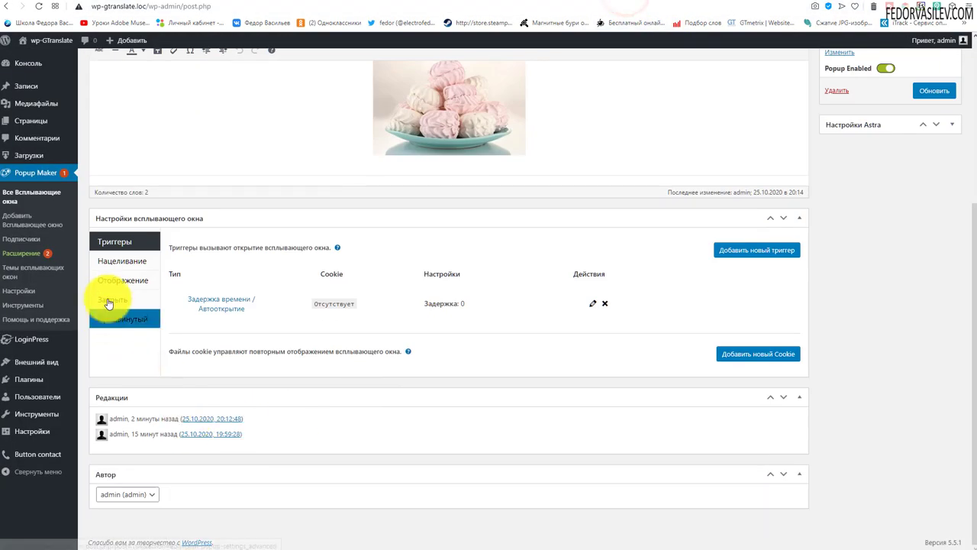
click(116, 260)
click(116, 284)
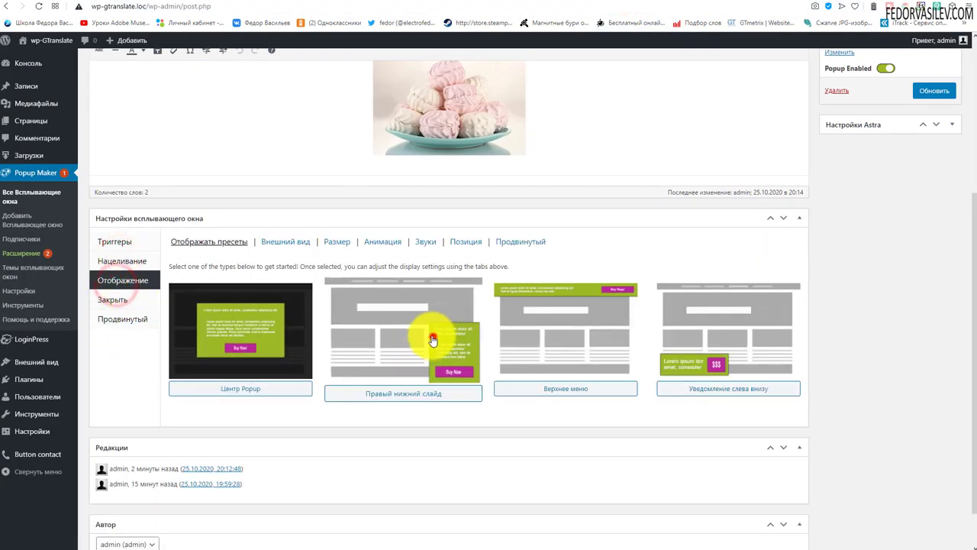
click(432, 335)
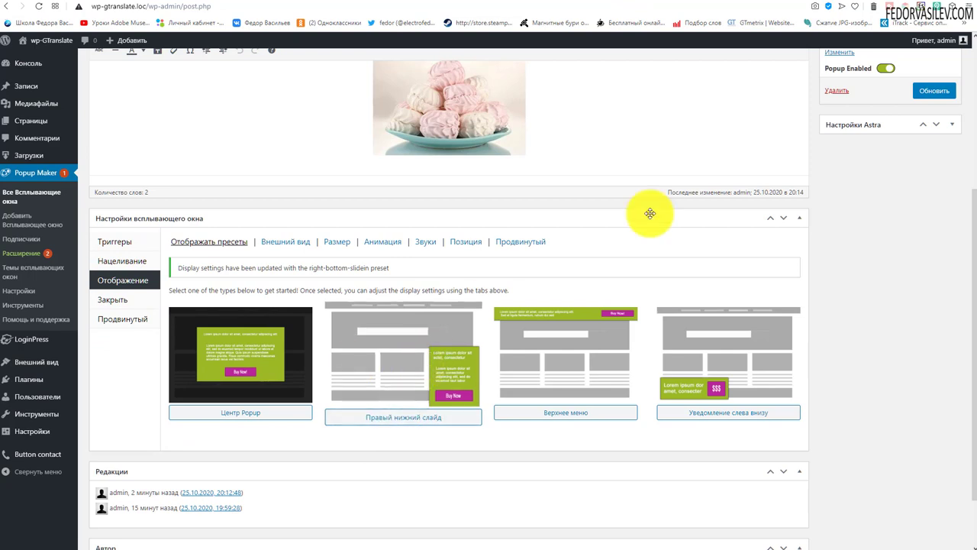
click(934, 90)
Reload the site's front page, test the slide-in popup while moving through the page, and close it.
key(ctrl+Tab)
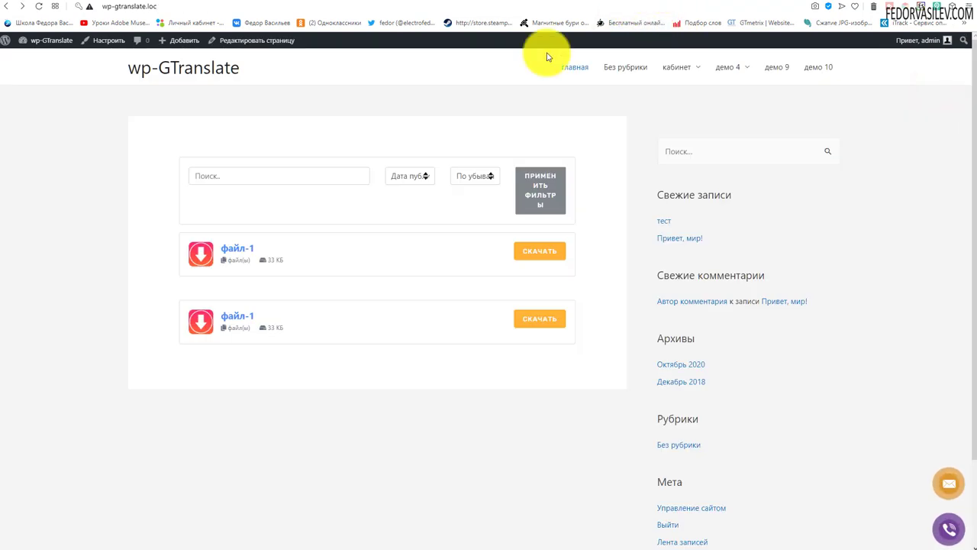
click(38, 8)
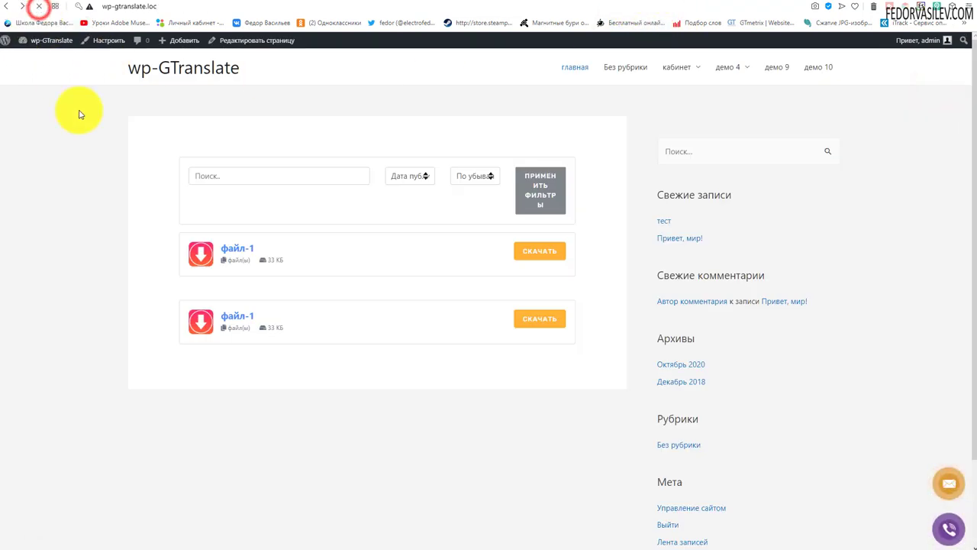
scroll(832, 420, down, 2)
scroll(820, 443, up, 2)
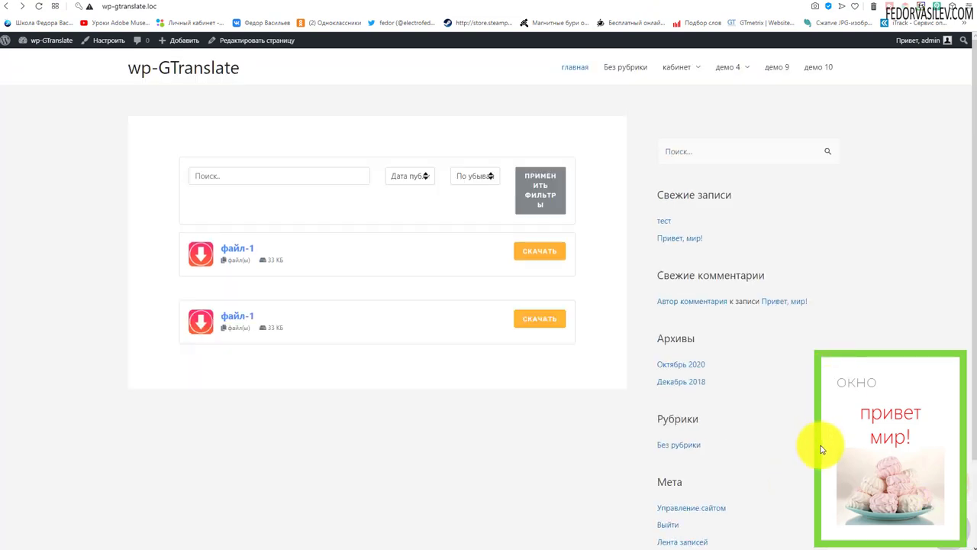
scroll(889, 497, down, 2)
scroll(890, 500, up, 2)
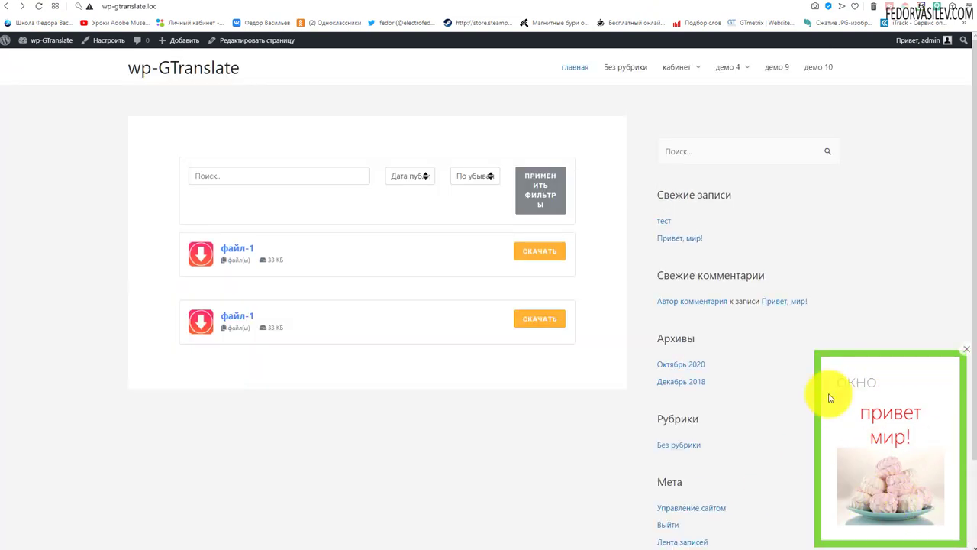
scroll(855, 395, down, 2)
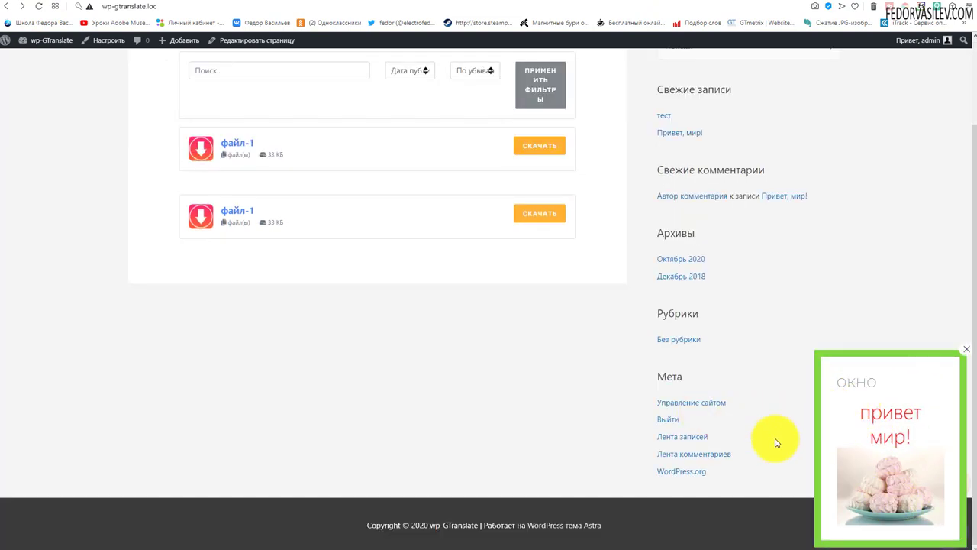
scroll(881, 371, up, 2)
scroll(824, 435, down, 2)
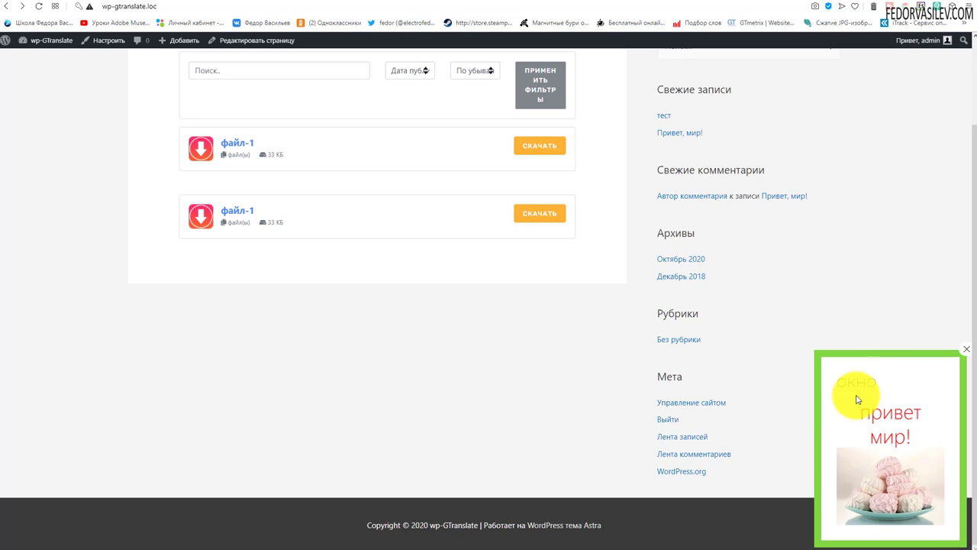
click(964, 350)
scroll(824, 371, up, 2)
Apply the Верхнее меню display preset to popup тест-2 and update the popup.
click(857, 5)
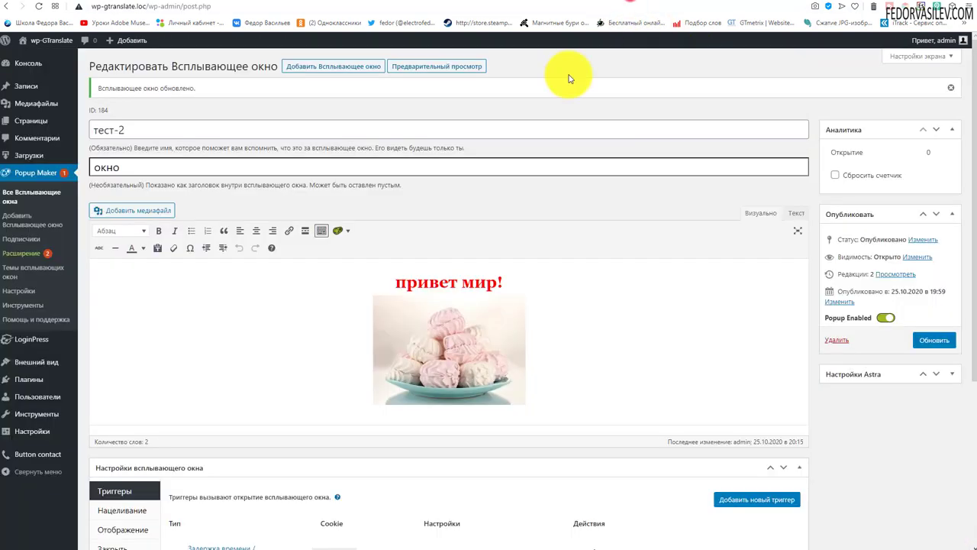
scroll(290, 382, down, 3)
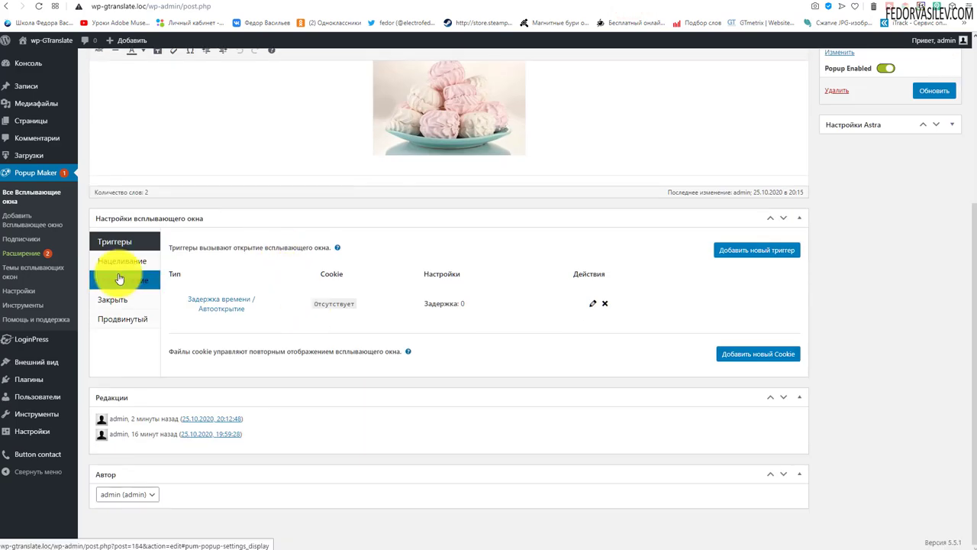
click(120, 262)
click(118, 284)
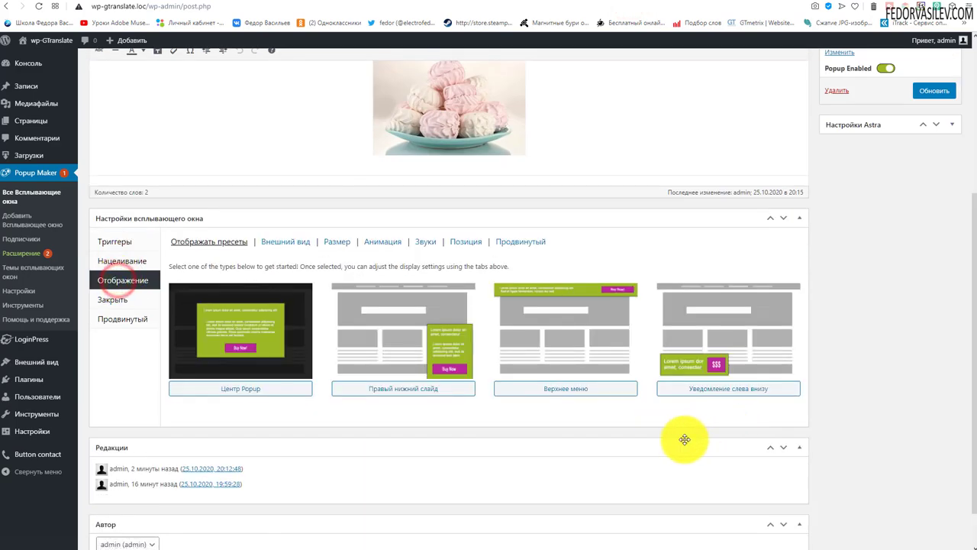
click(559, 374)
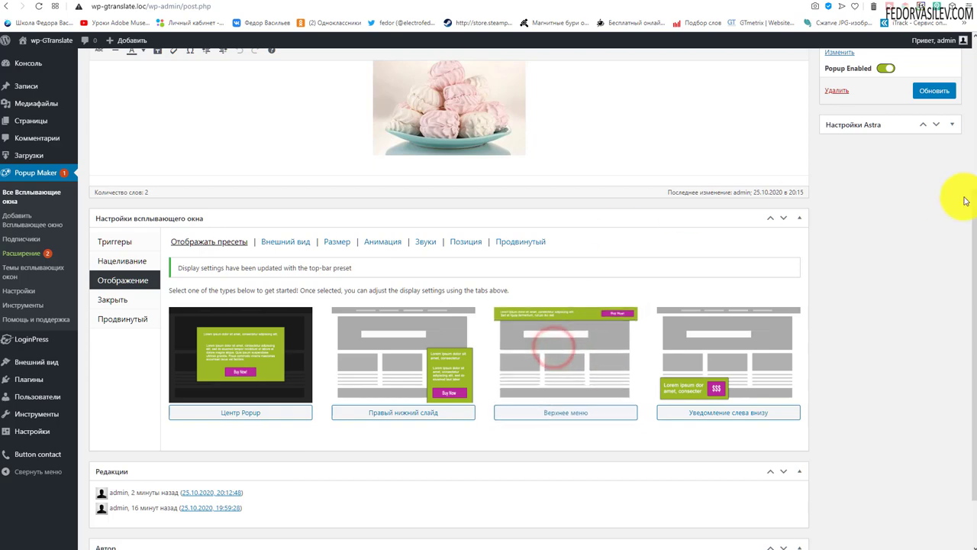
scroll(958, 256, up, 2)
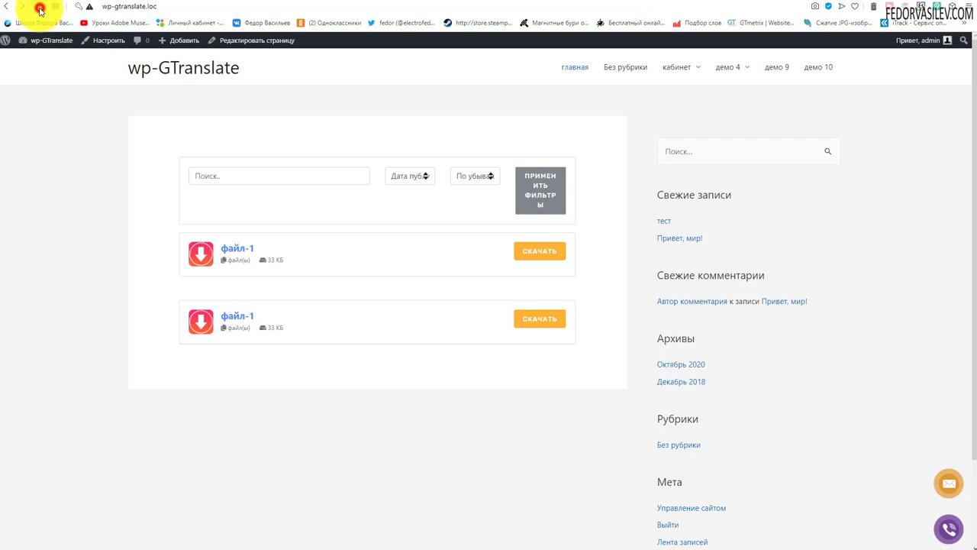
Reload the site's front page and check how the top-bar popup behaves while the page moves.
click(40, 9)
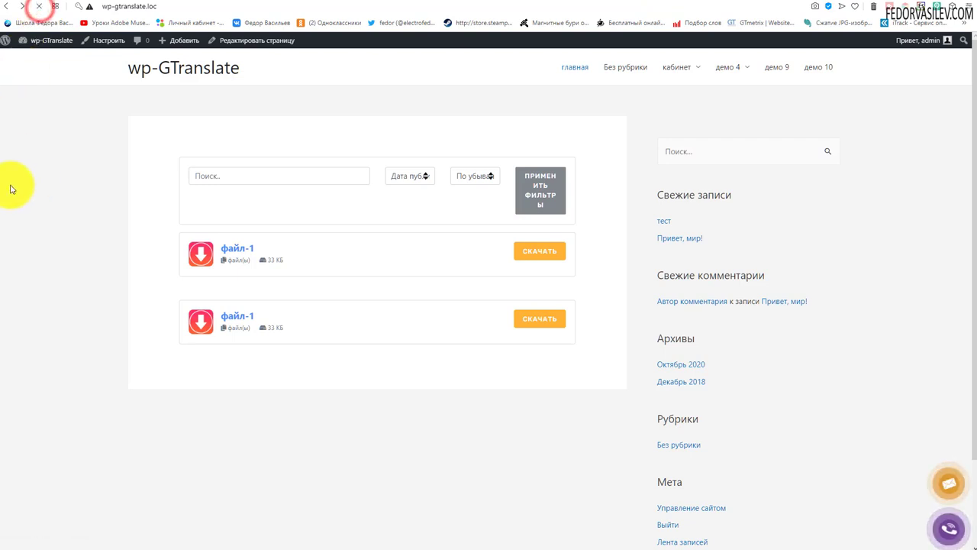
scroll(866, 157, down, 2)
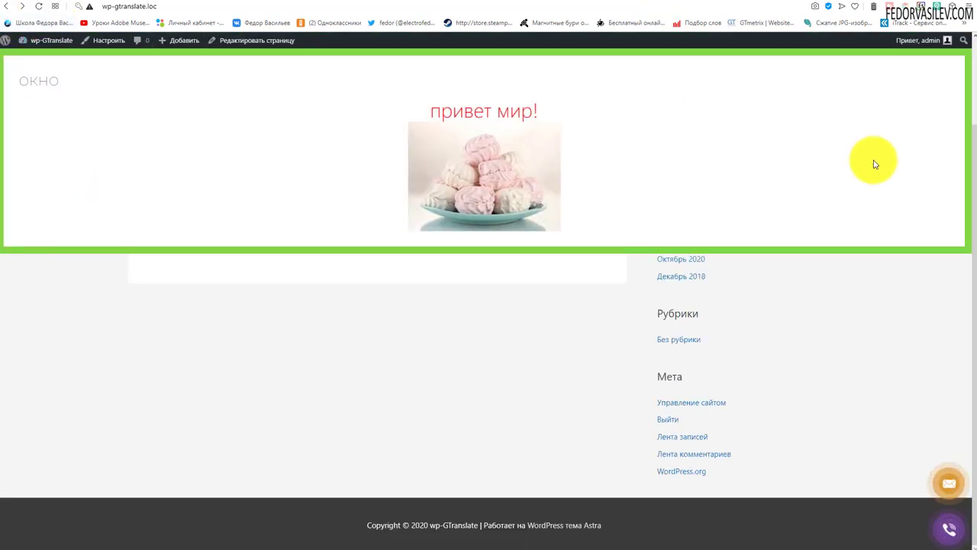
scroll(381, 336, up, 2)
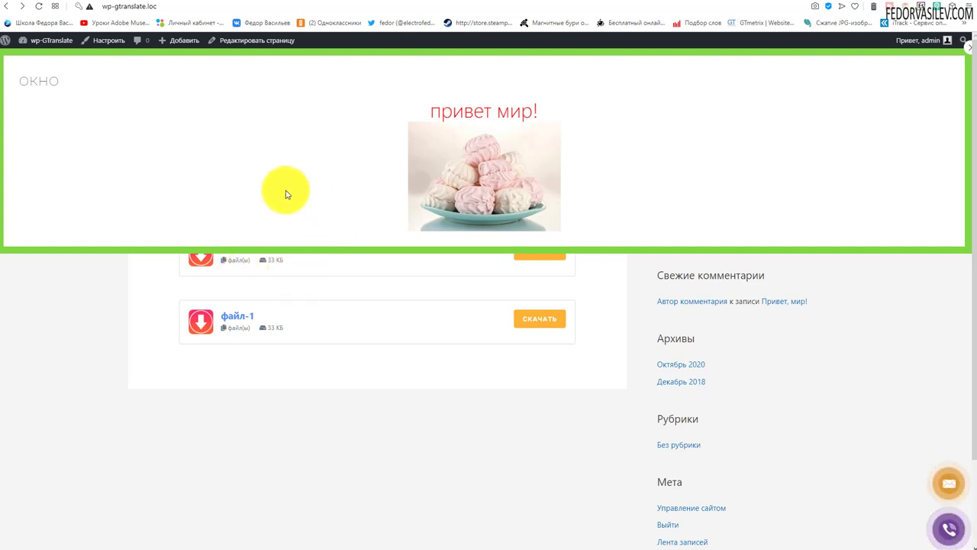
scroll(286, 346, down, 2)
scroll(264, 277, up, 2)
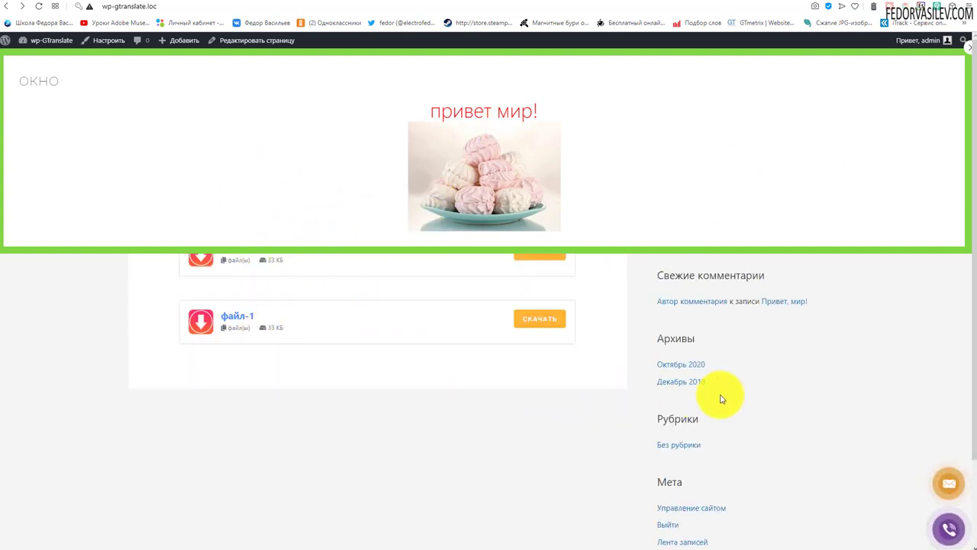
Return to editing popup тест-2 and apply the Центр Popup display preset.
key(ctrl+Tab)
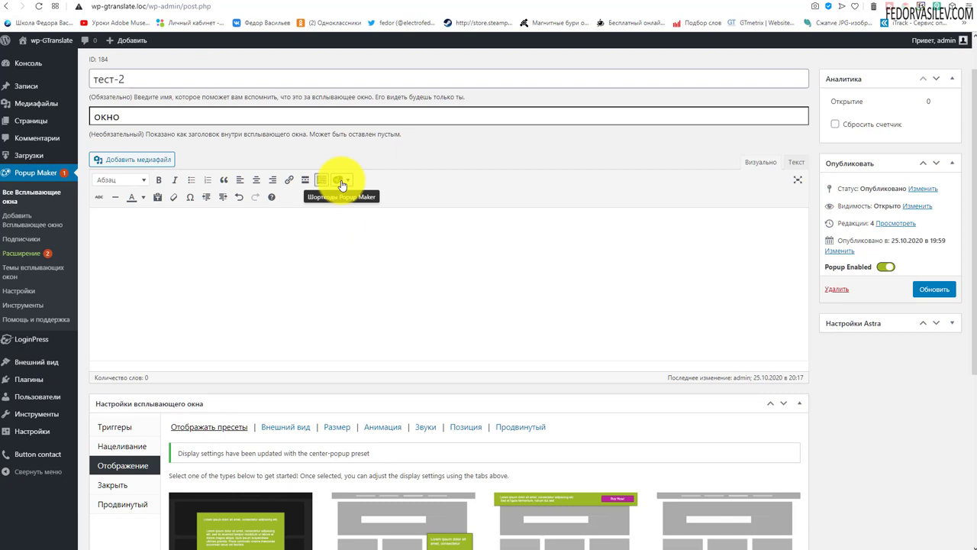
scroll(343, 185, down, 3)
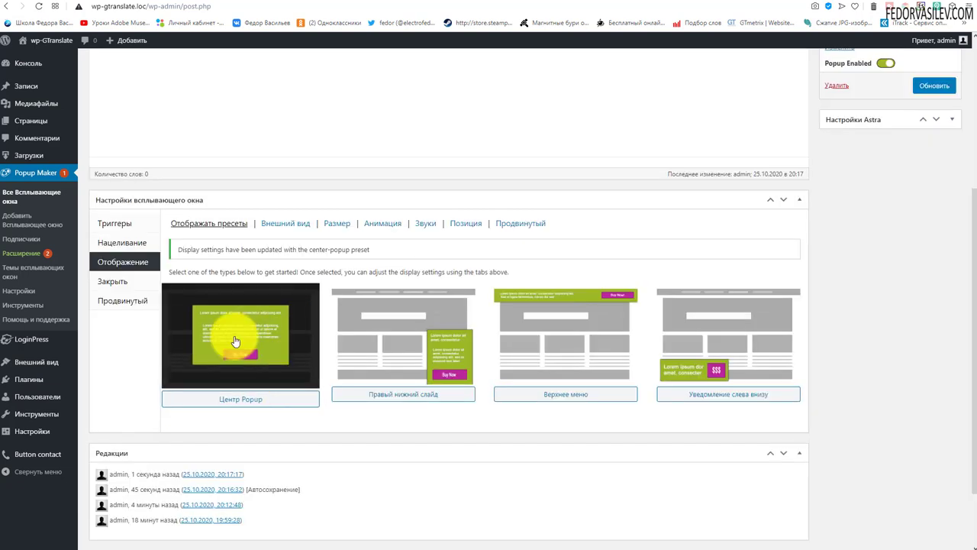
click(242, 315)
Insert a Форма подписки shortcode with default settings into the popup content, reviewing its form, privacy and action options before saving.
scroll(344, 283, up, 4)
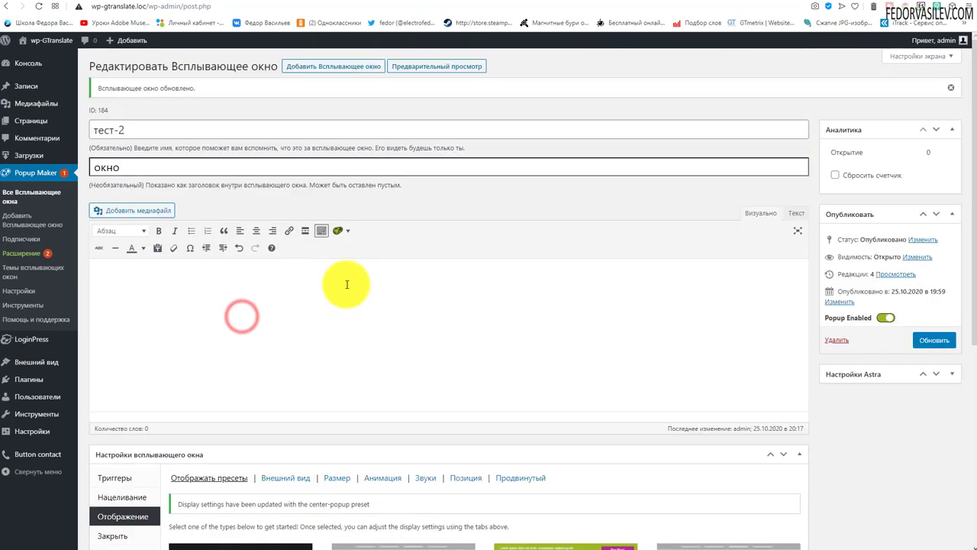
click(343, 229)
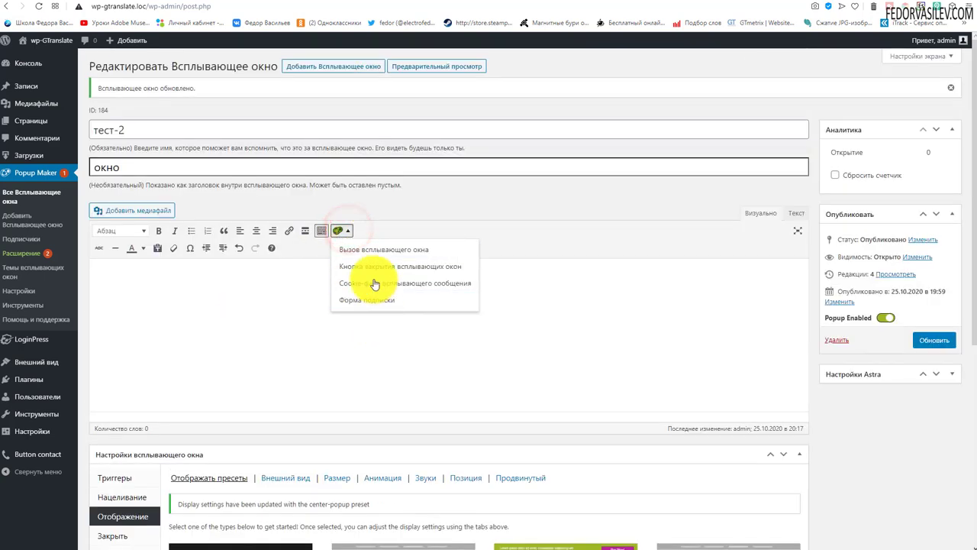
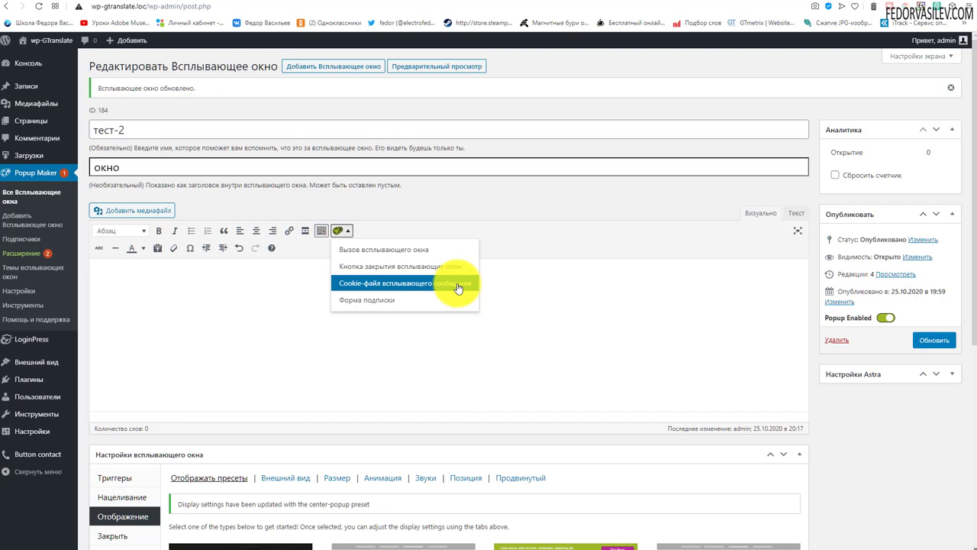
click(373, 302)
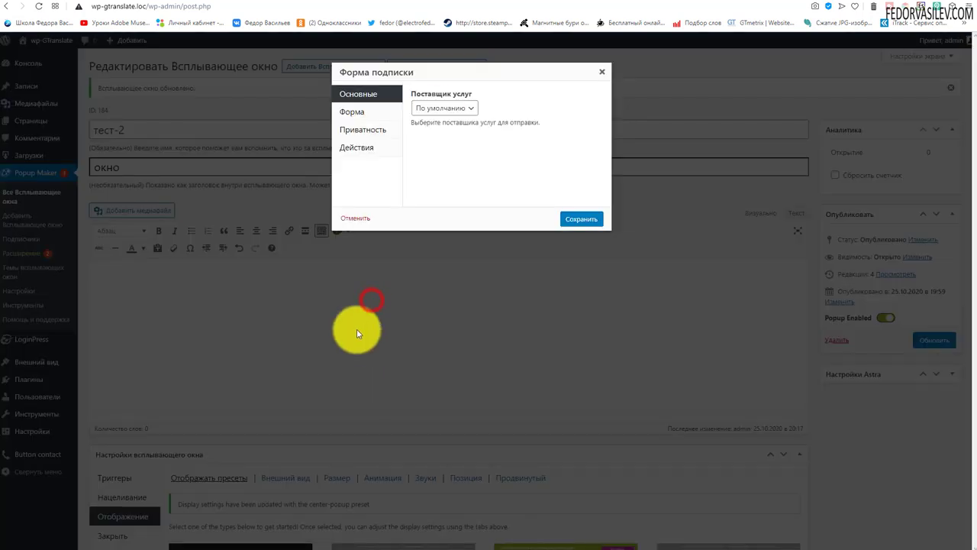
click(376, 111)
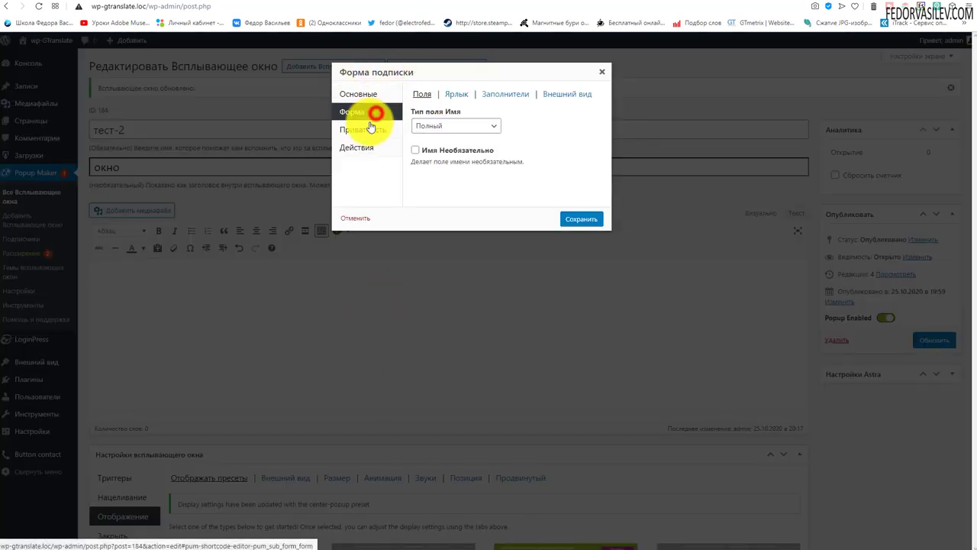
click(377, 130)
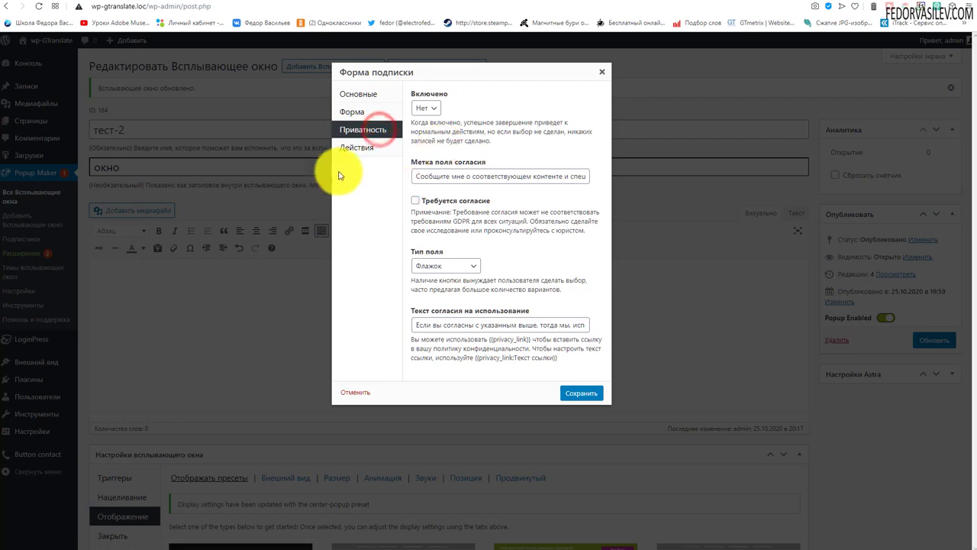
click(353, 148)
click(374, 130)
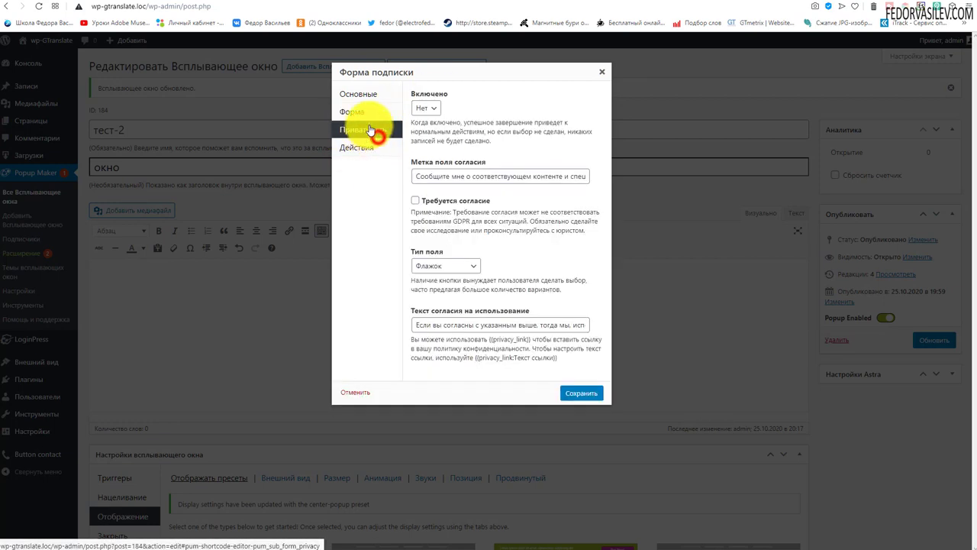
click(353, 112)
click(456, 94)
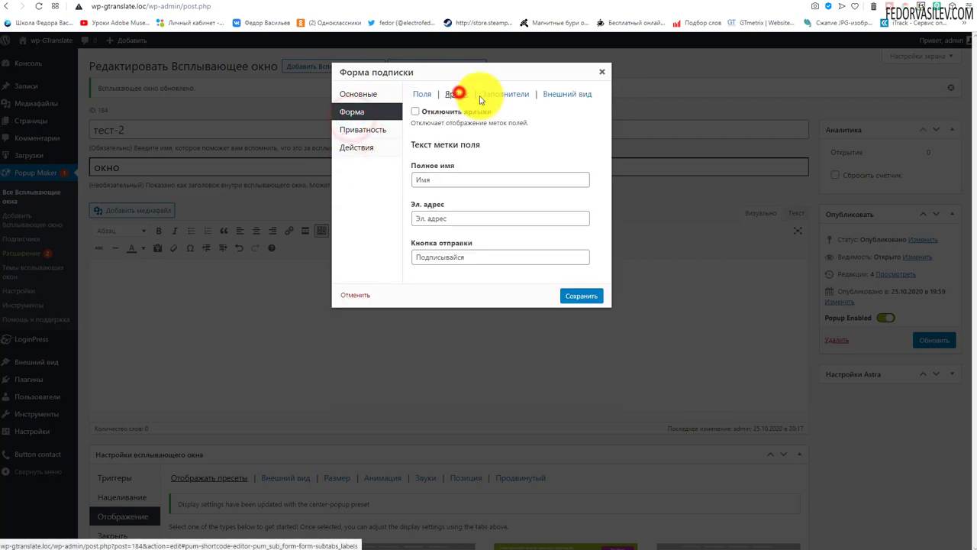
click(504, 94)
click(565, 94)
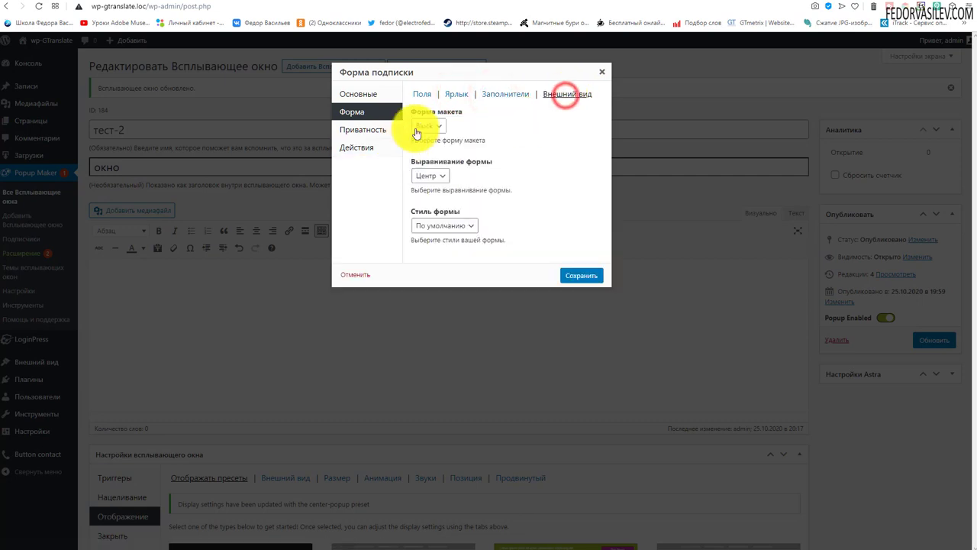
click(353, 94)
click(574, 217)
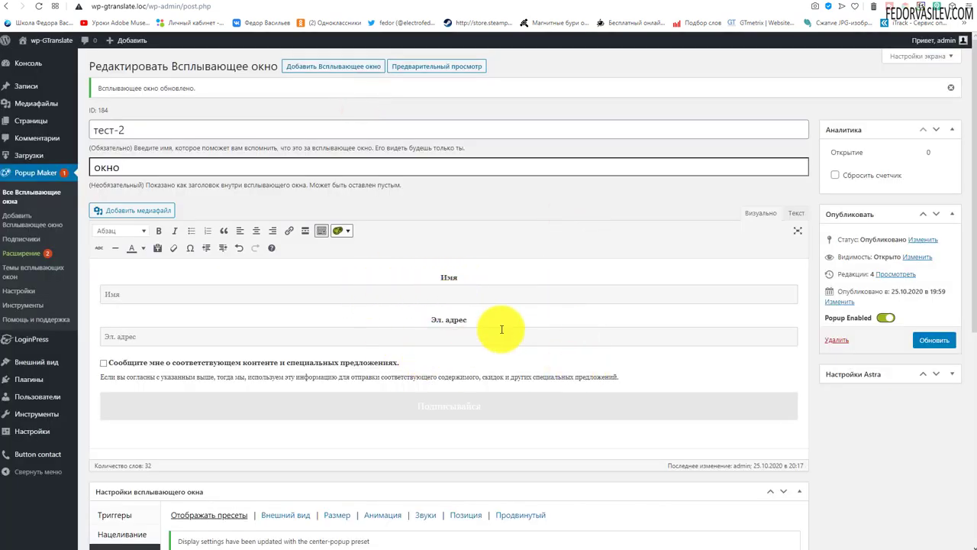
Check the inserted subscription form in the popup content and update the popup.
click(103, 361)
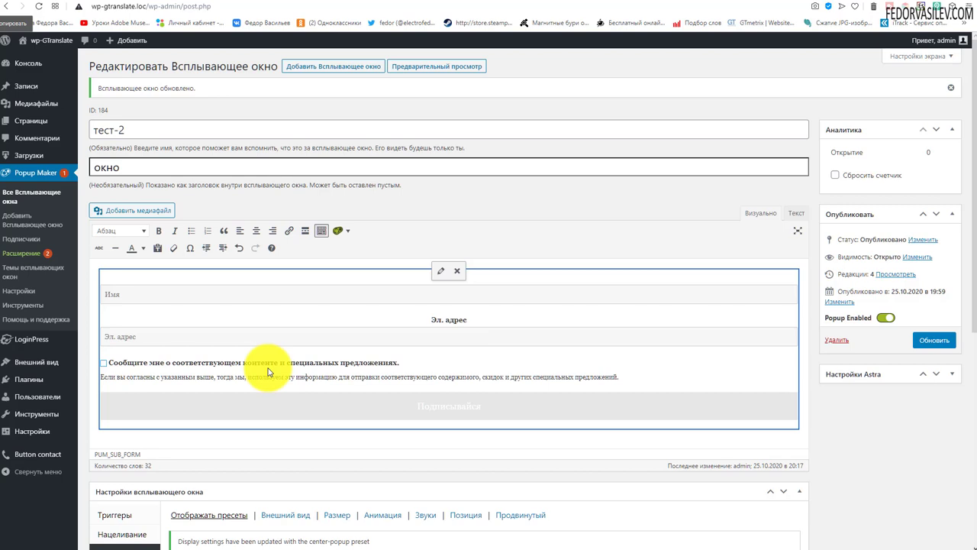
scroll(473, 323, down, 2)
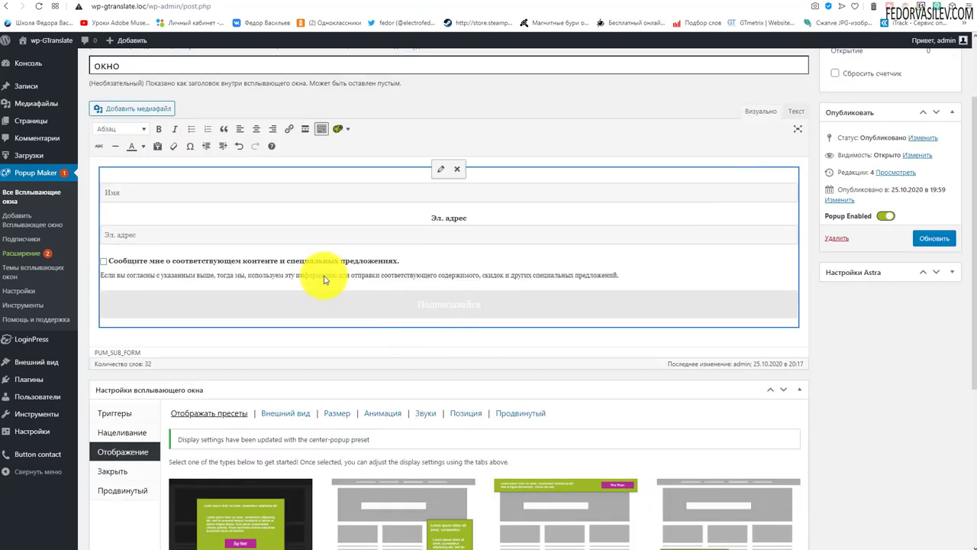
click(938, 242)
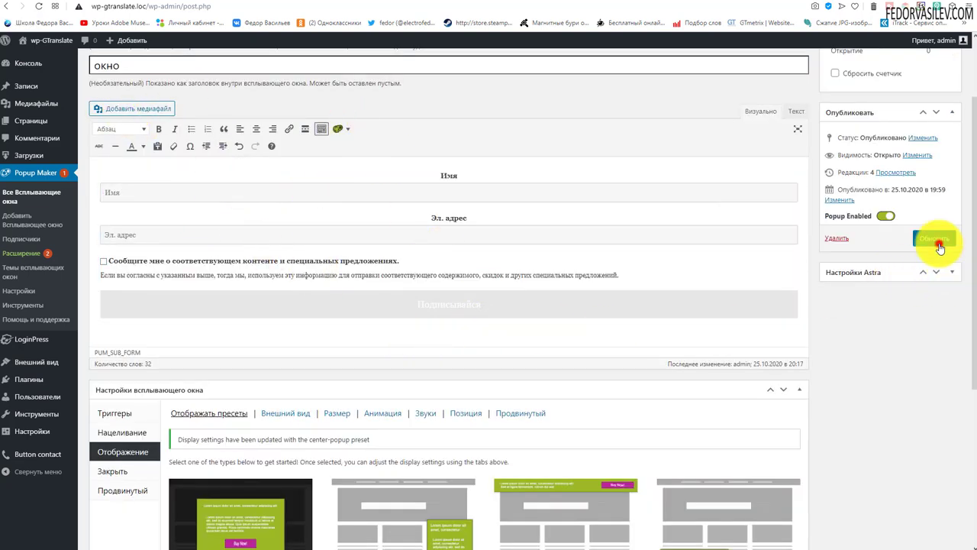
Reload the site's front page and submit the popup's subscription form with a name, an e-mail address and the consent option ticked.
click(661, 1)
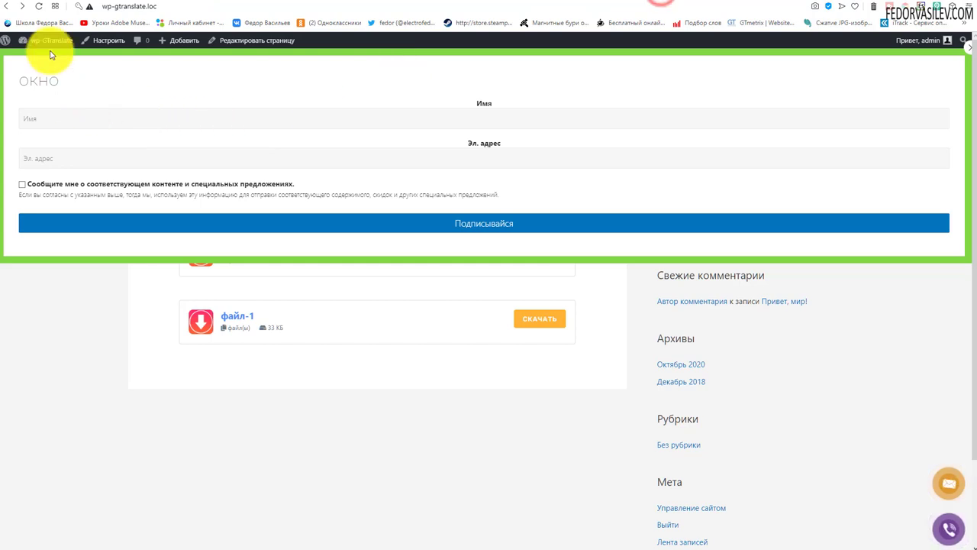
click(38, 6)
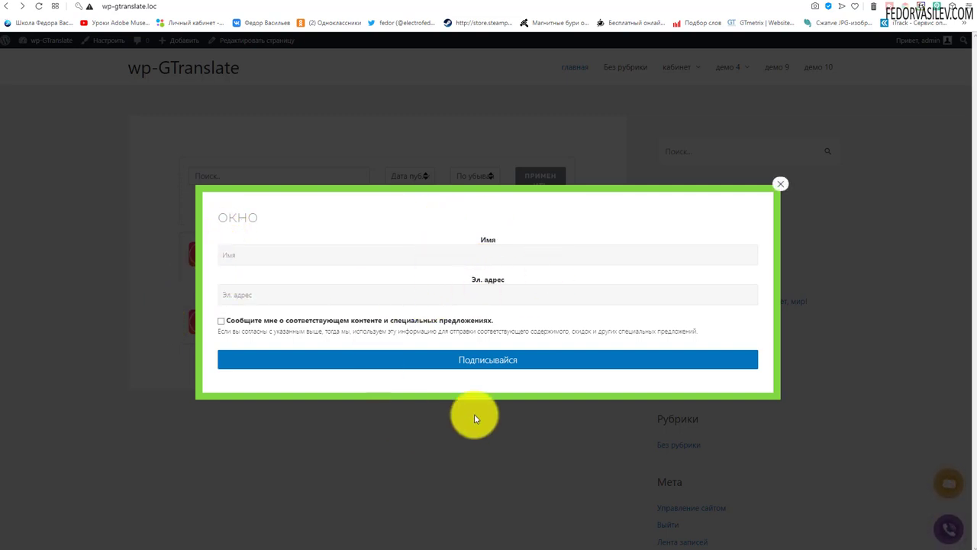
click(251, 253)
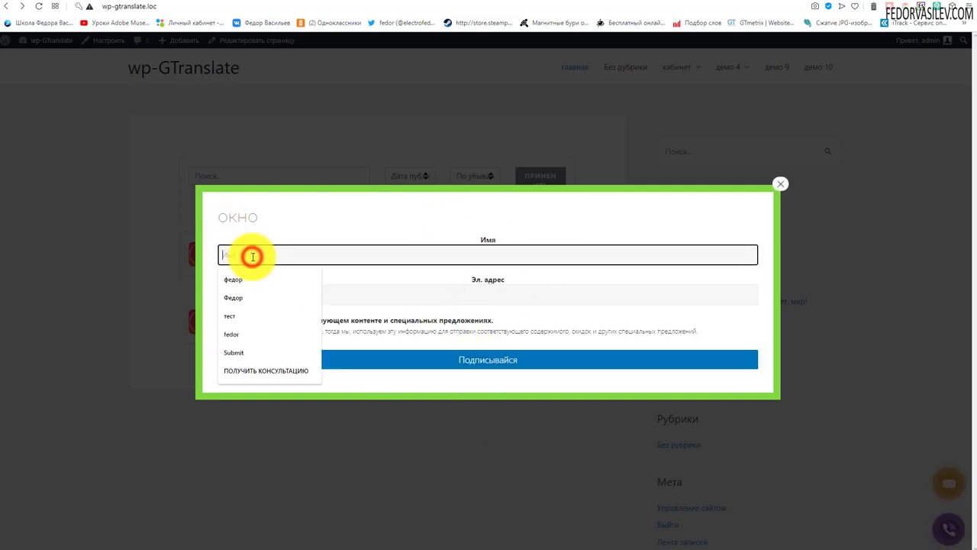
click(228, 280)
click(247, 295)
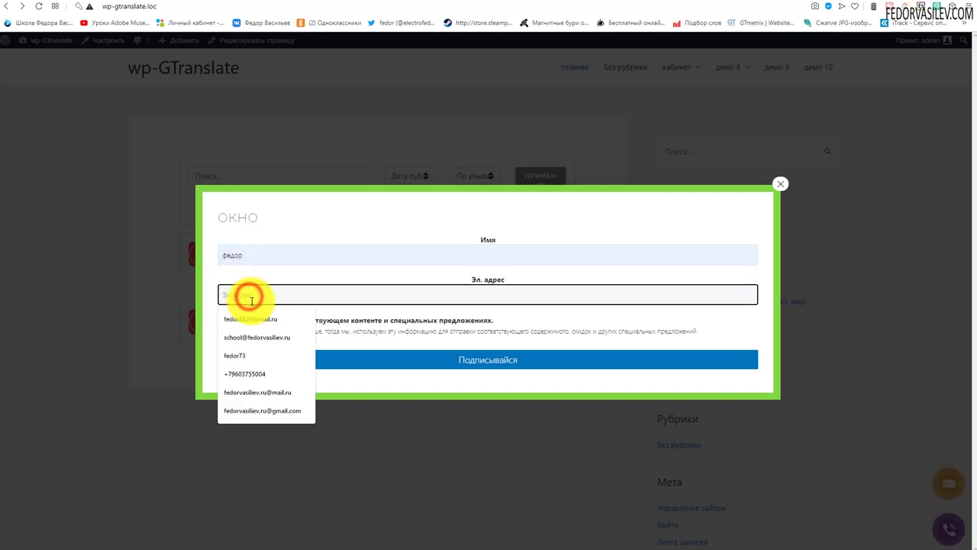
click(249, 318)
click(222, 320)
click(472, 368)
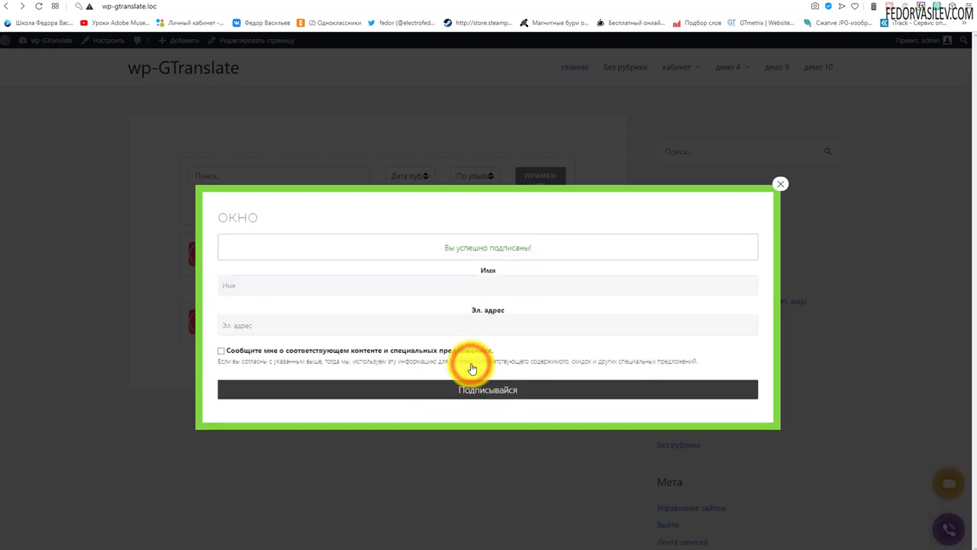
Return to the admin area, check the Подписчики list for the new subscriber entry, and reopen popup тест-2 for editing.
click(649, 7)
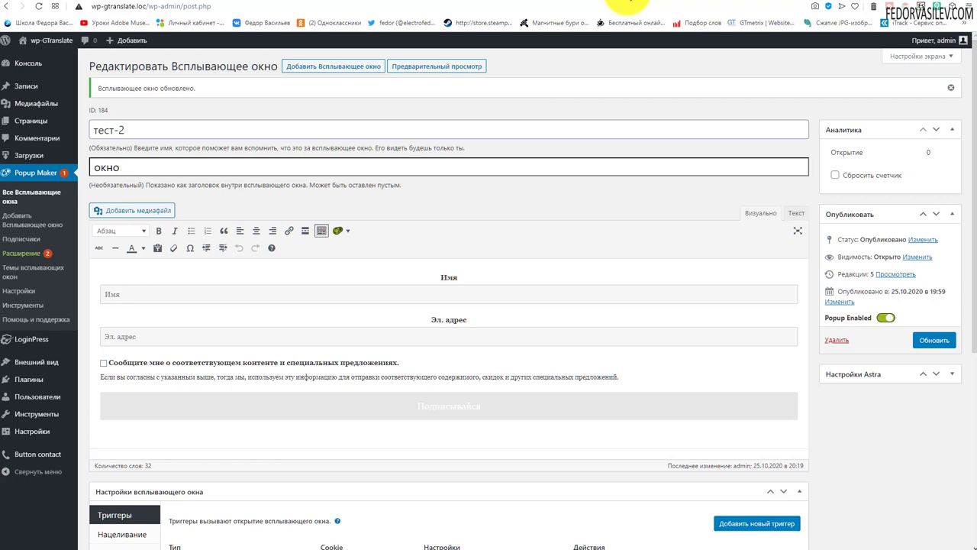
click(92, 295)
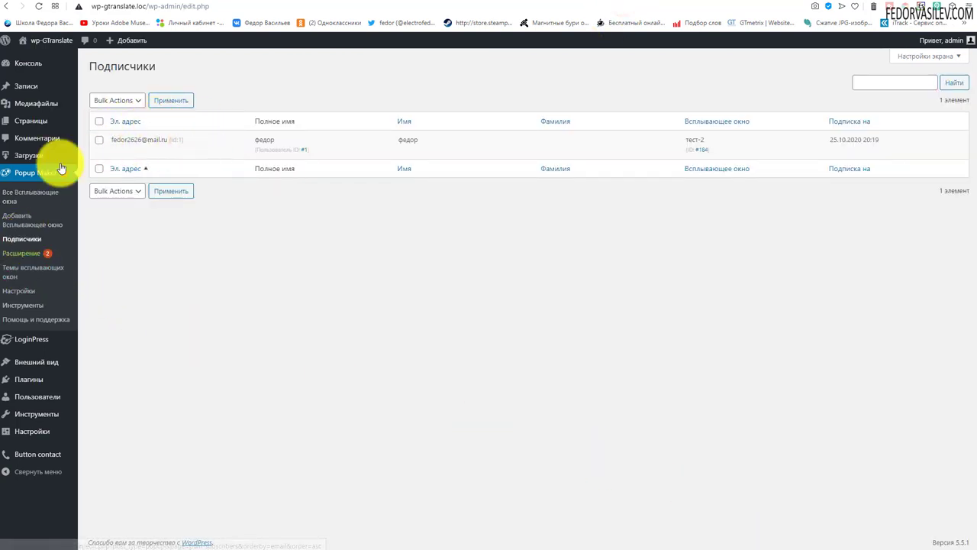
click(404, 121)
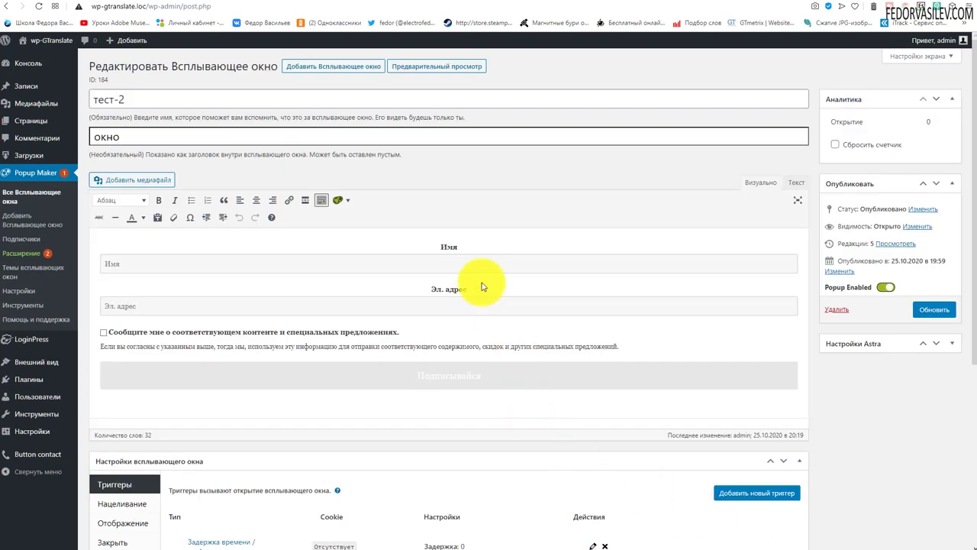
Open the inserted subscription form's settings and review its service provider, field, label and placeholder options.
click(474, 278)
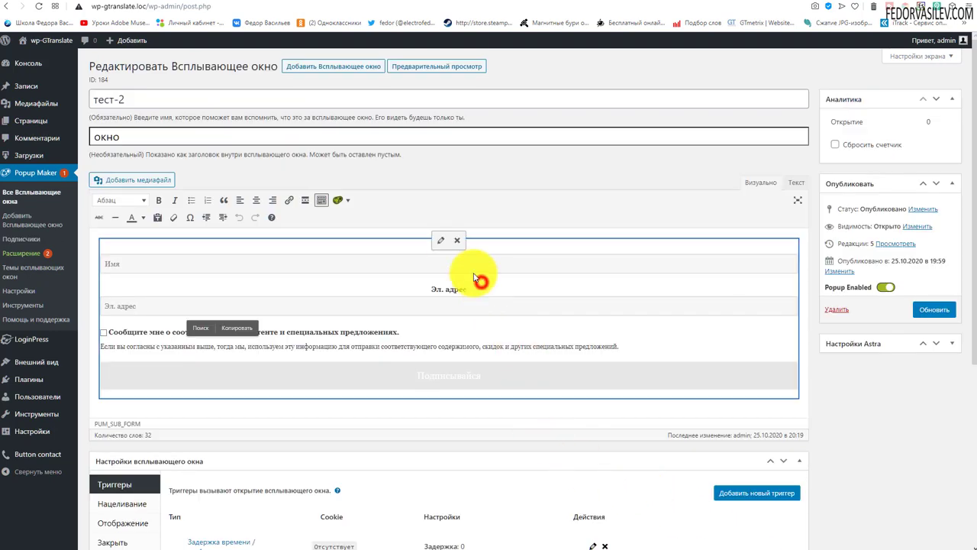
click(442, 241)
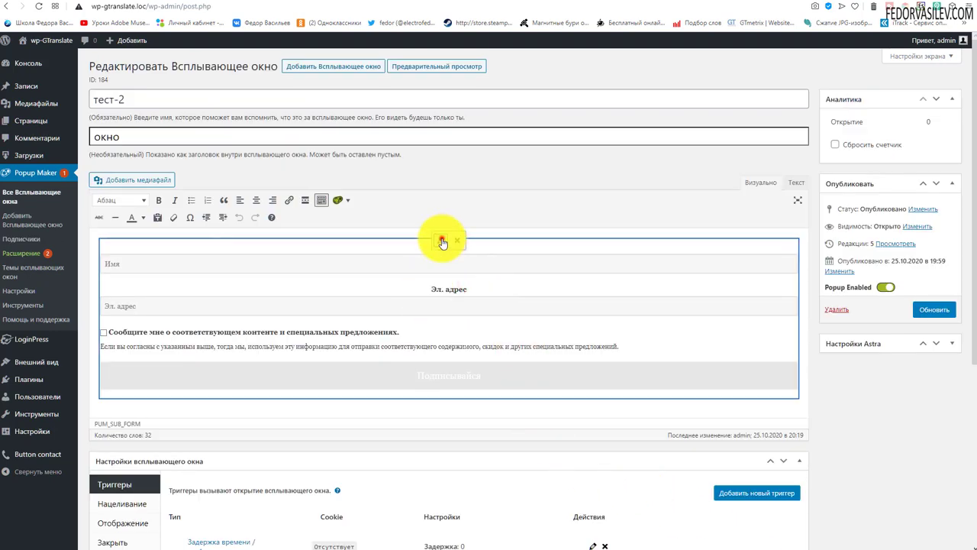
click(460, 118)
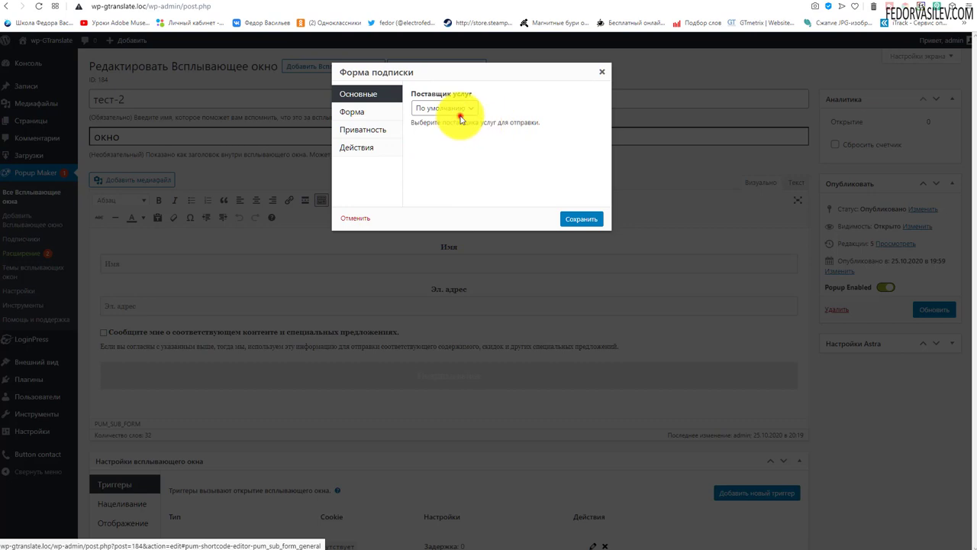
click(447, 122)
click(352, 111)
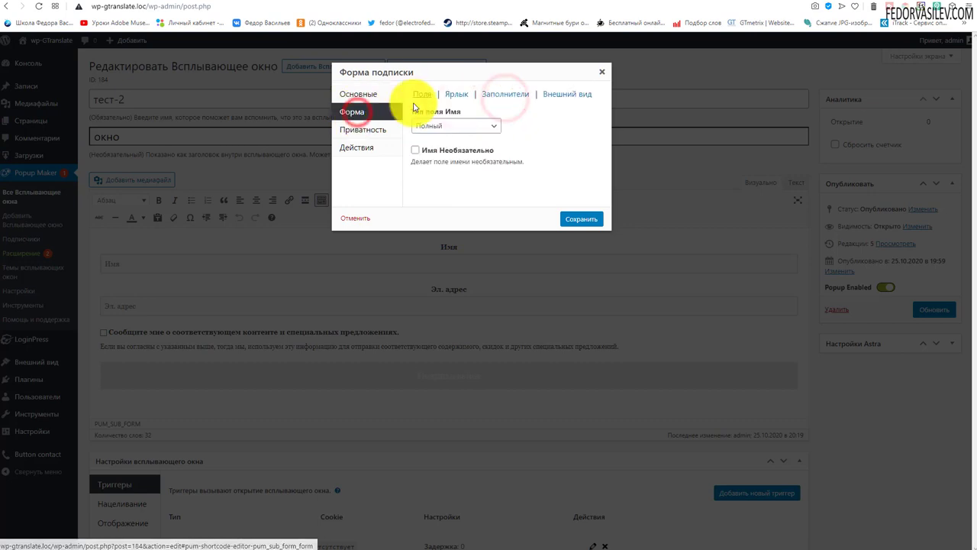
click(457, 94)
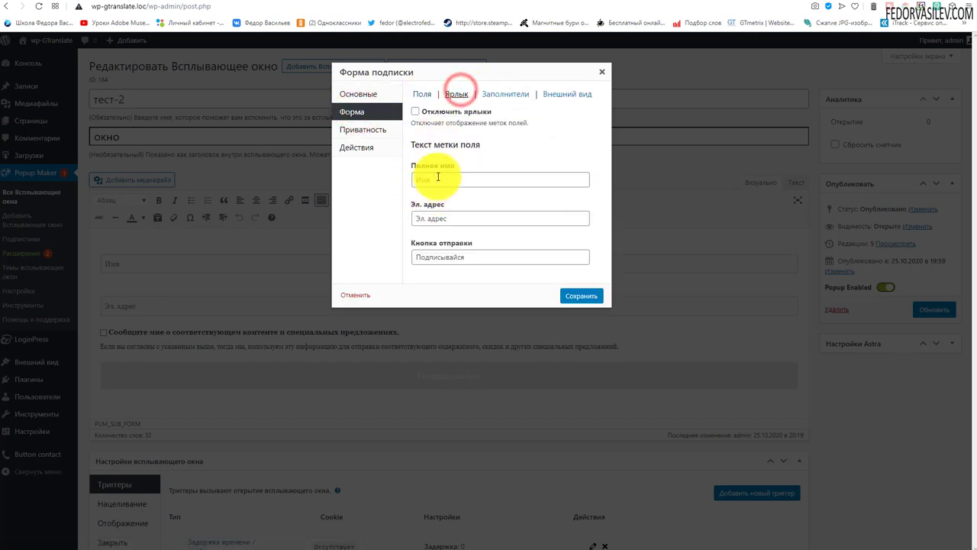
click(458, 177)
text(Имя)
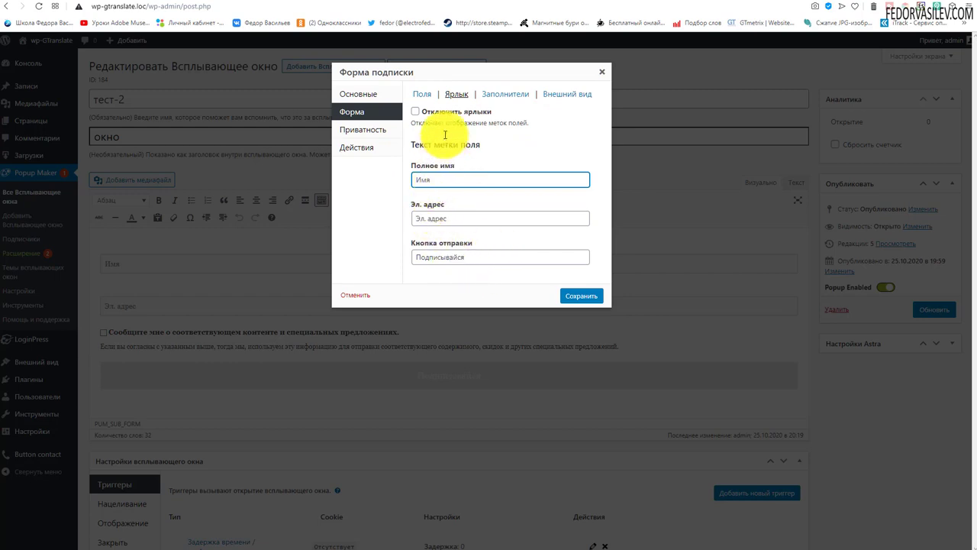
click(505, 95)
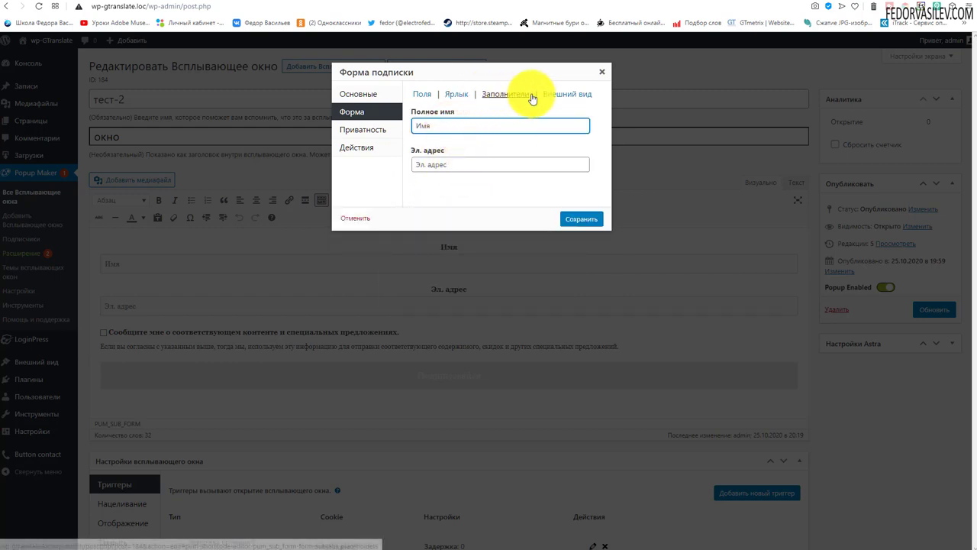
Set the subscription form's alignment to Лево, keeping the Block layout and the По умолчанию style.
click(557, 96)
click(438, 178)
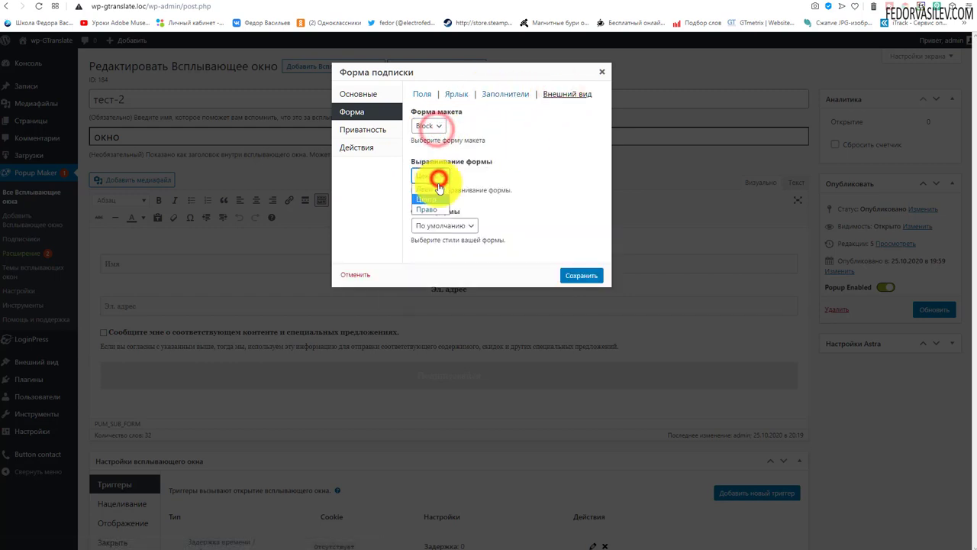
click(516, 158)
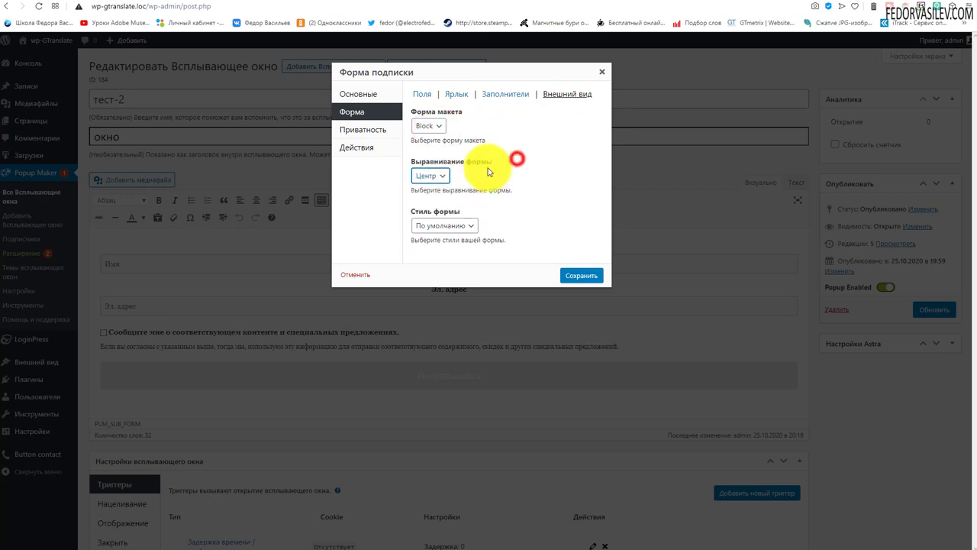
click(428, 180)
click(426, 188)
click(458, 227)
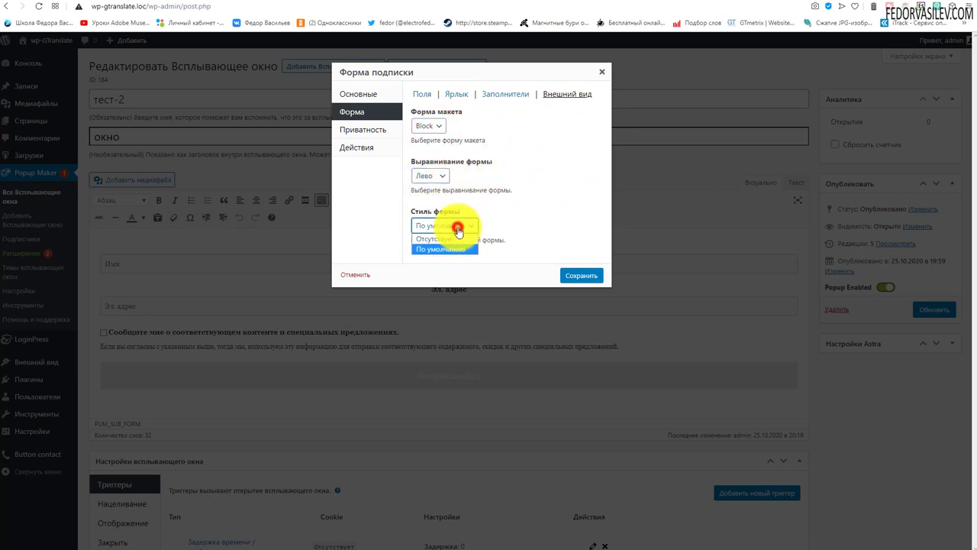
click(504, 201)
Make consent required in the form's privacy settings, keeping the Флажок field type and reviewing the consent label and usage text.
click(366, 131)
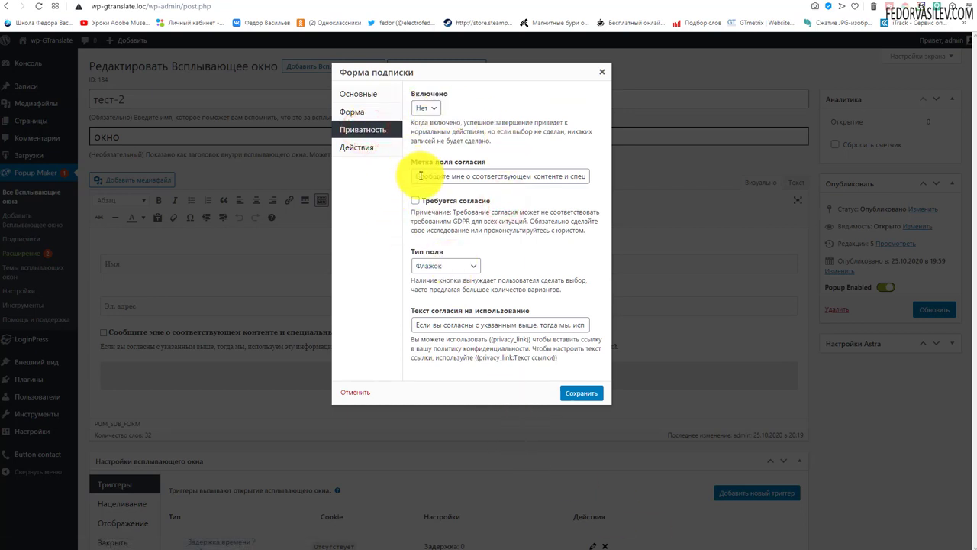
drag(418, 177, 571, 231)
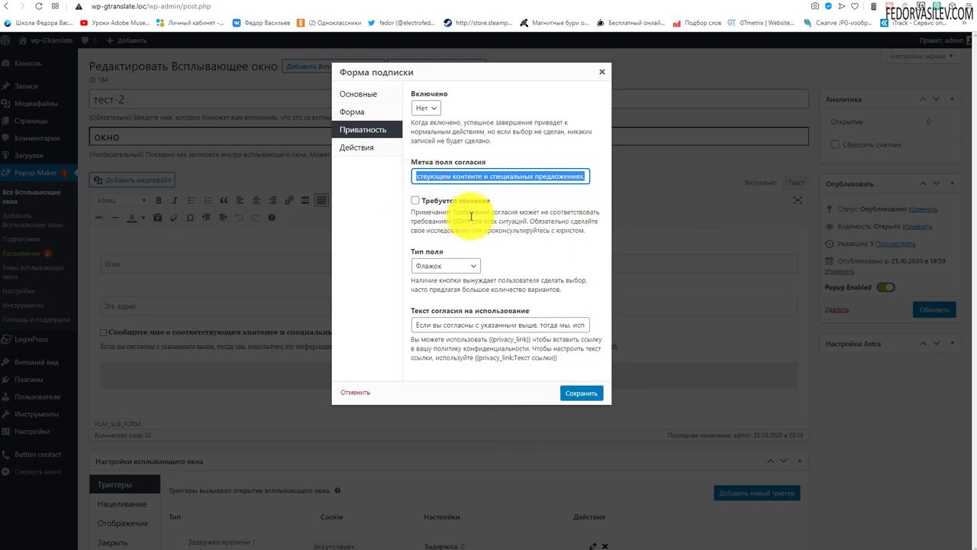
click(416, 201)
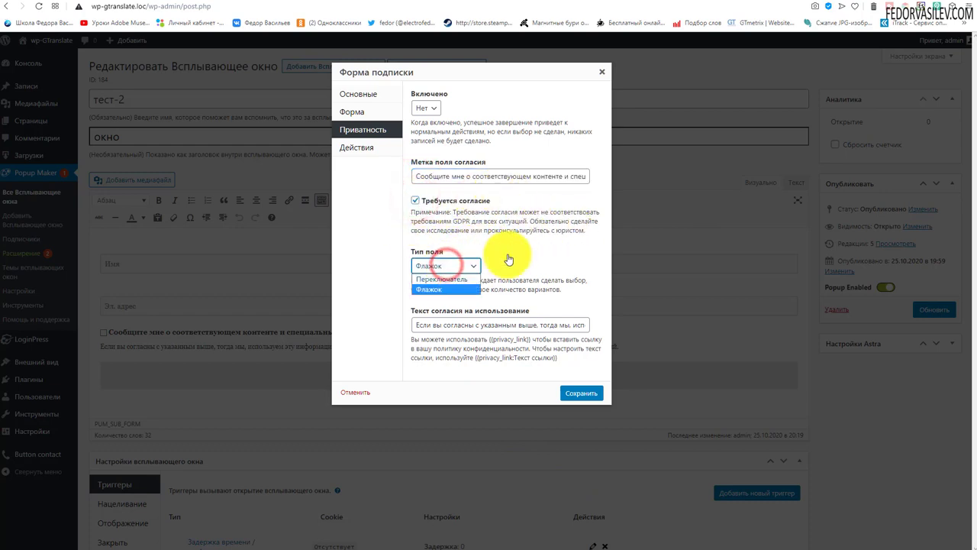
click(463, 253)
key(Tab)
drag(555, 319, 627, 328)
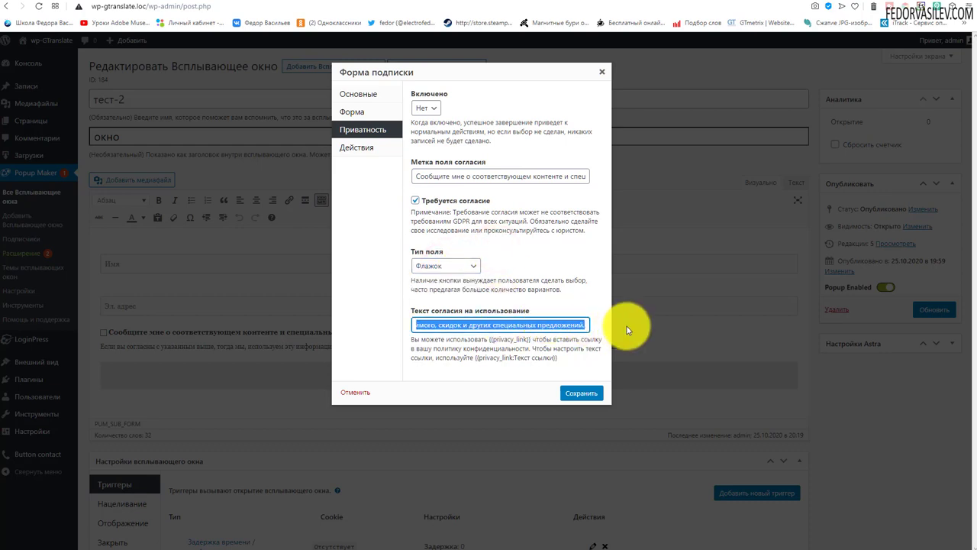
click(411, 323)
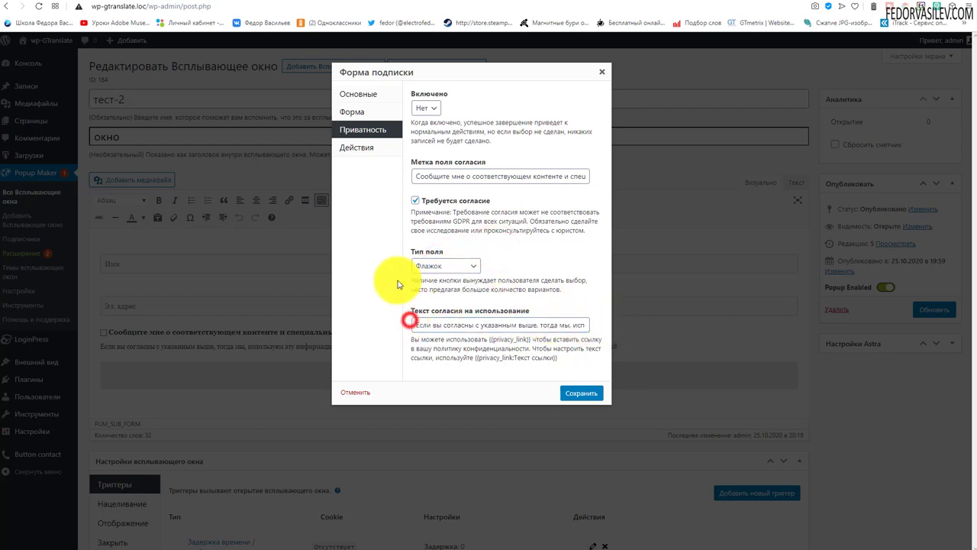
Try the Закрыть Popup and Открыть всплывающее окно actions for the subscription form, and turn both back off.
click(374, 149)
click(416, 112)
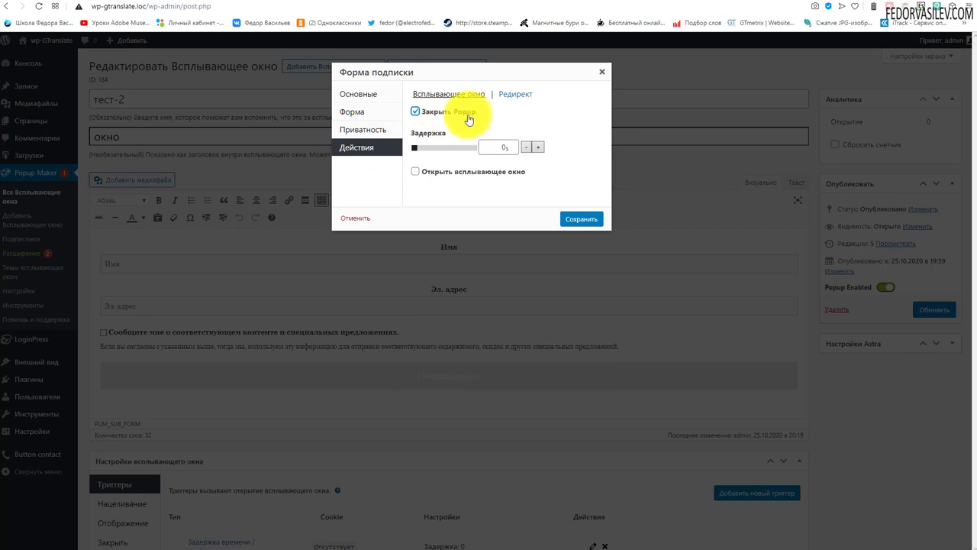
click(415, 172)
click(412, 210)
click(414, 208)
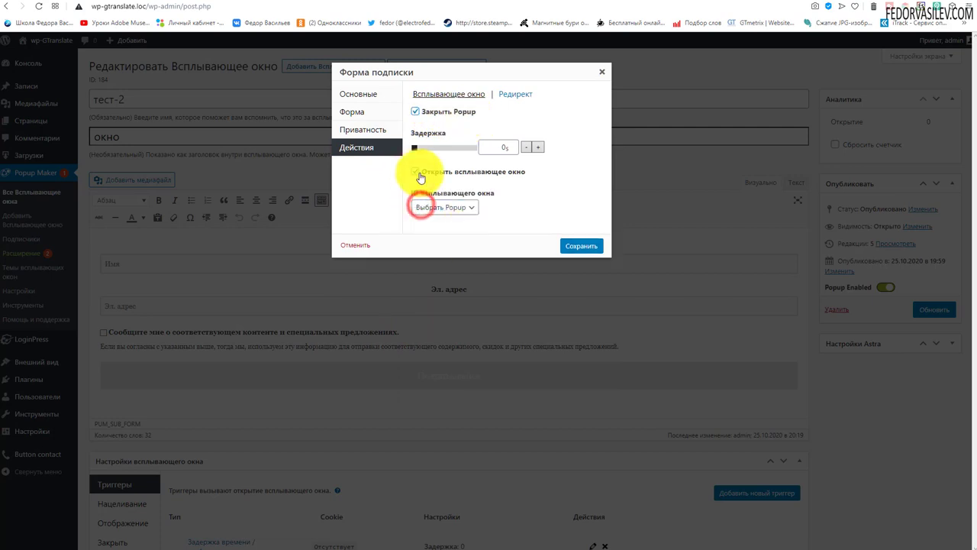
click(418, 208)
click(527, 211)
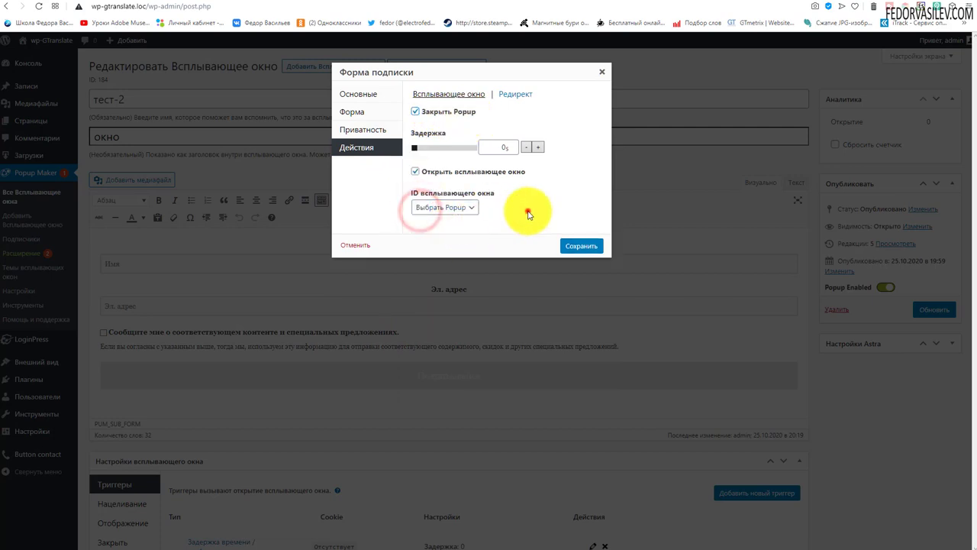
click(415, 173)
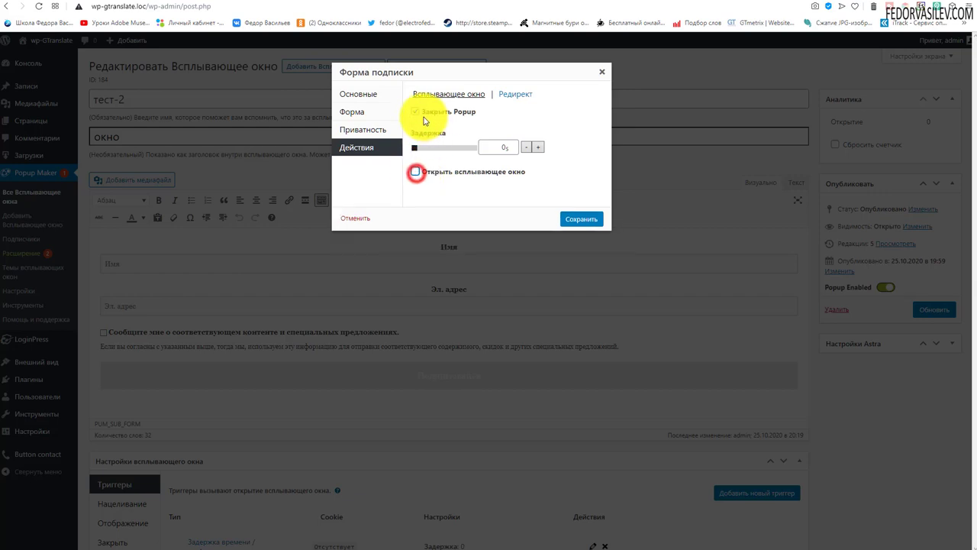
click(415, 111)
Review the form's redirect option, leave it disabled, save the form settings and update the popup.
click(514, 94)
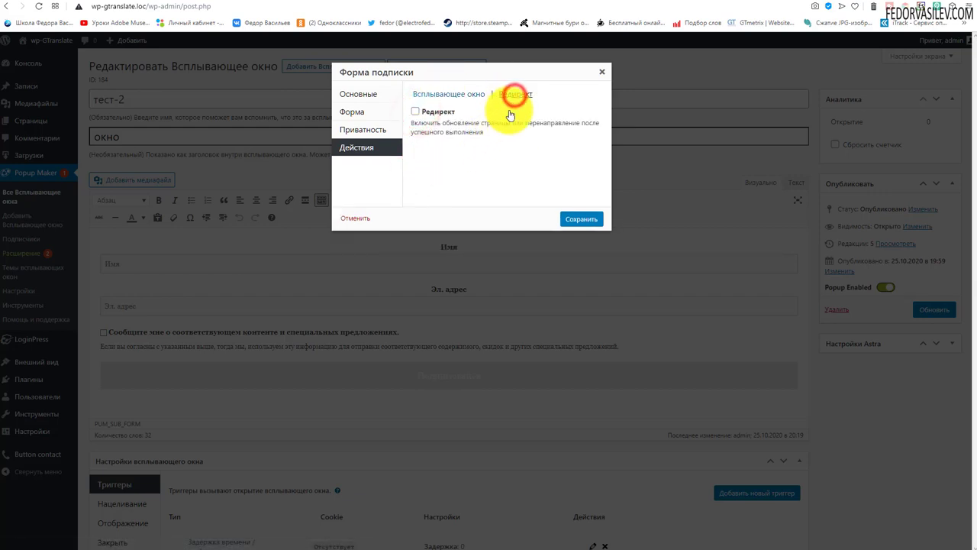
click(415, 118)
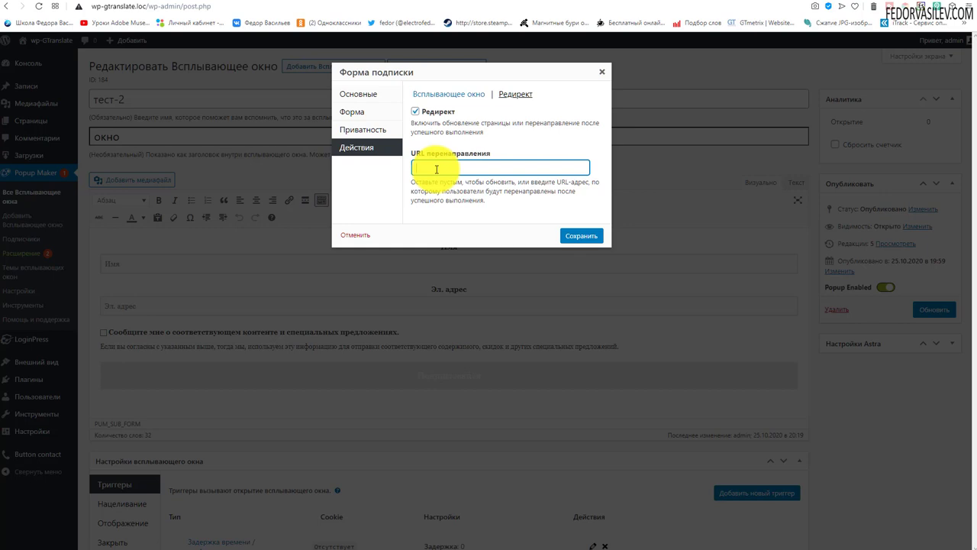
click(415, 112)
click(585, 219)
click(928, 309)
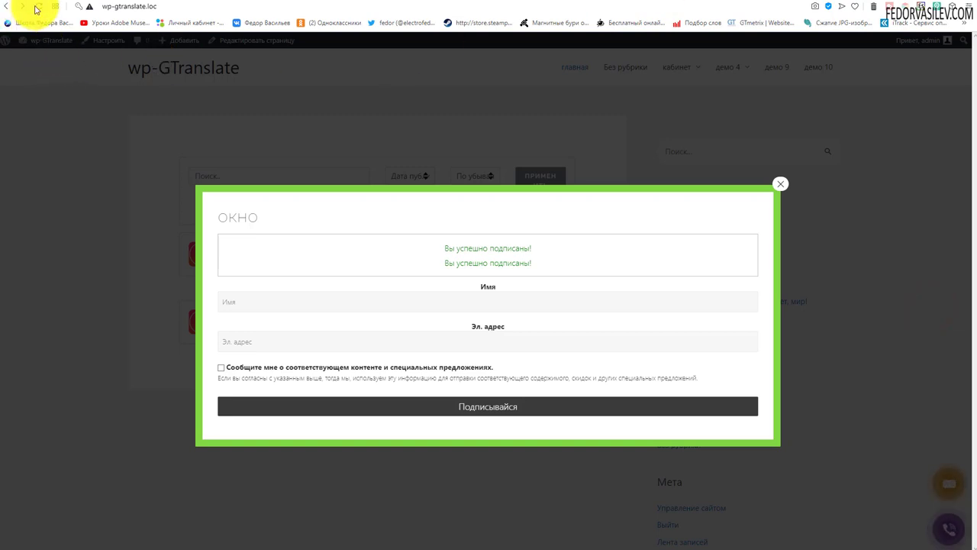
Reload the site's front page and check the alignment of the field labels in the popup's subscription form.
click(34, 9)
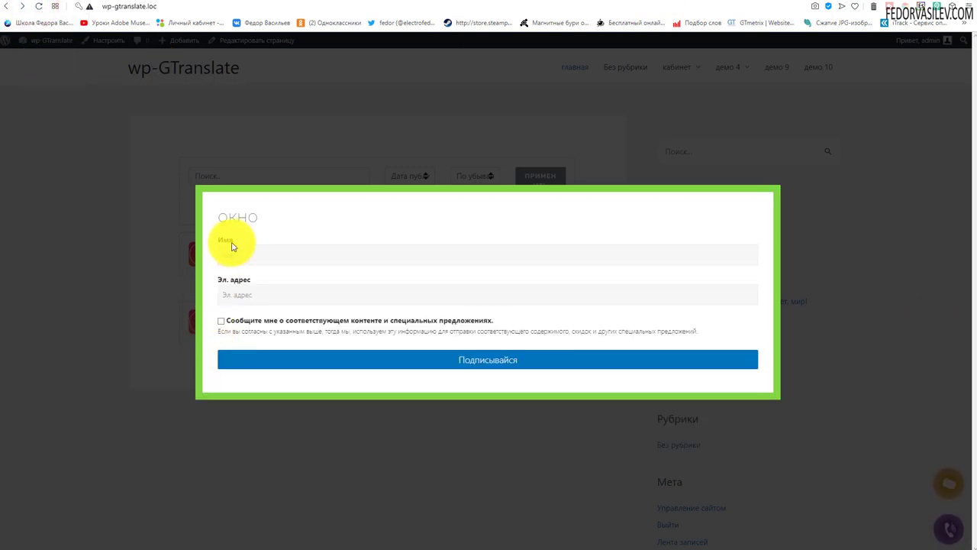
click(243, 280)
click(289, 226)
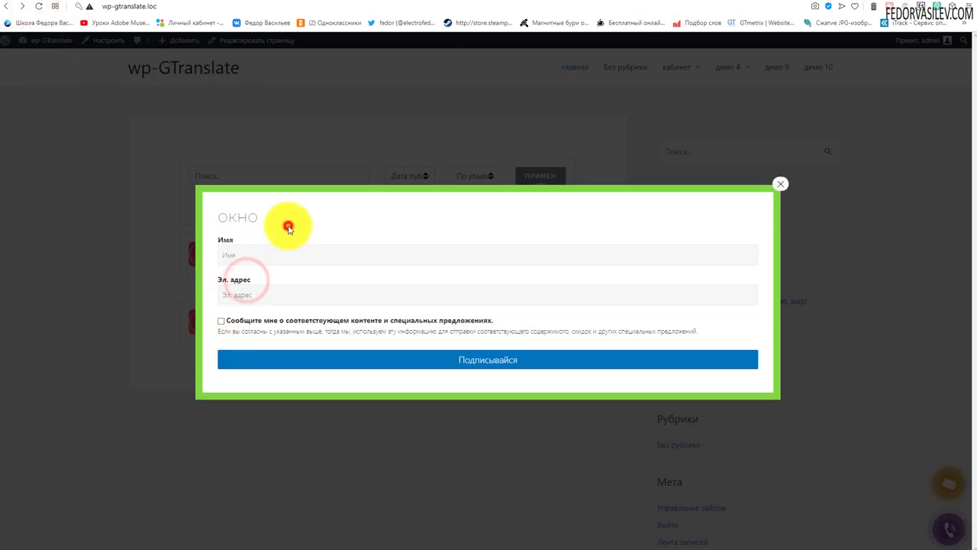
Preview the popup in the browser's Galaxy S5 emulation, checking it in both portrait and landscape orientation.
key(F12)
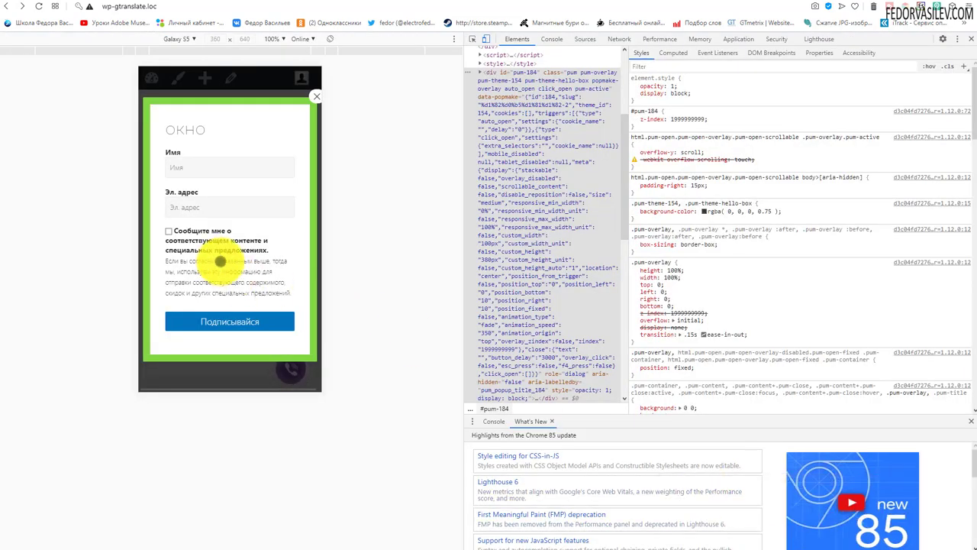
click(330, 39)
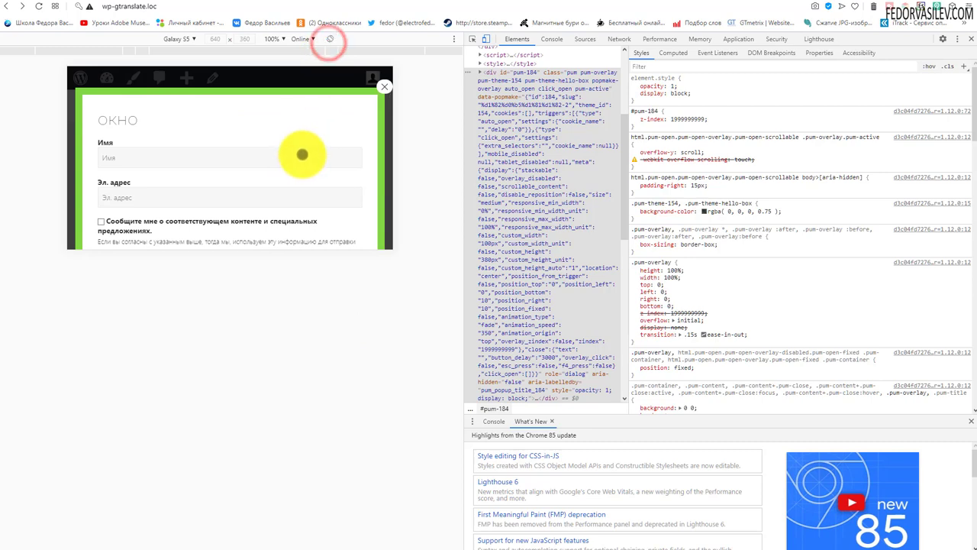
scroll(292, 139, up, 3)
click(328, 38)
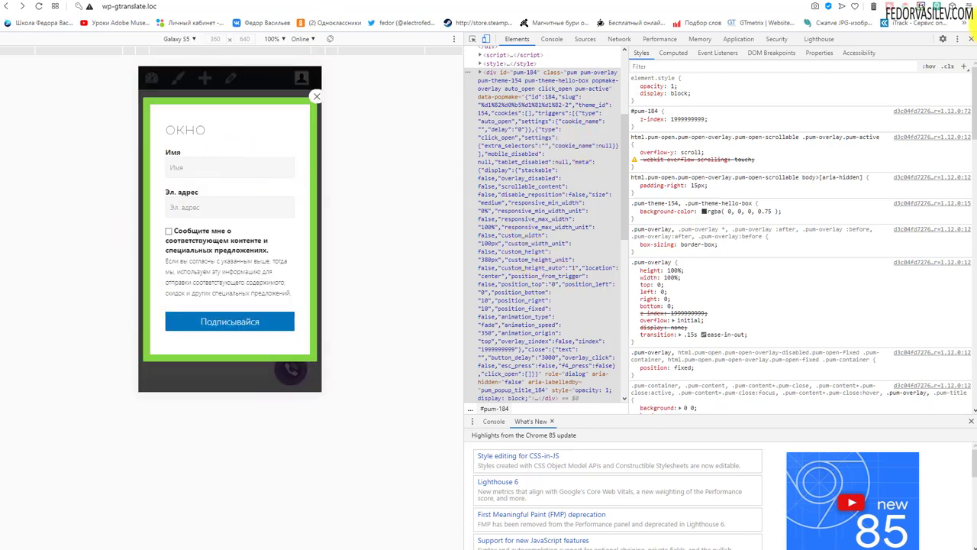
Turn off device emulation and resize the developer tools to check how the popup adapts to wider page widths.
drag(465, 136, 770, 183)
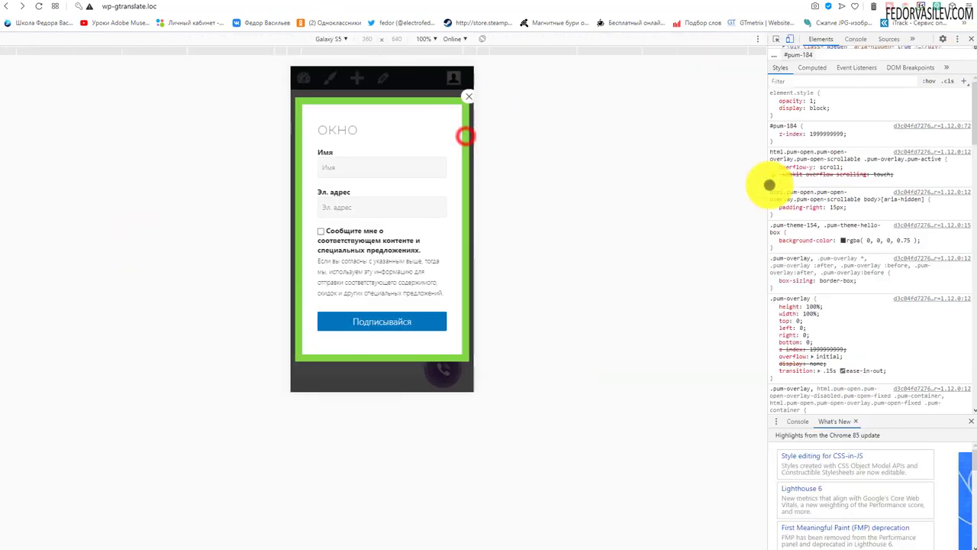
click(788, 40)
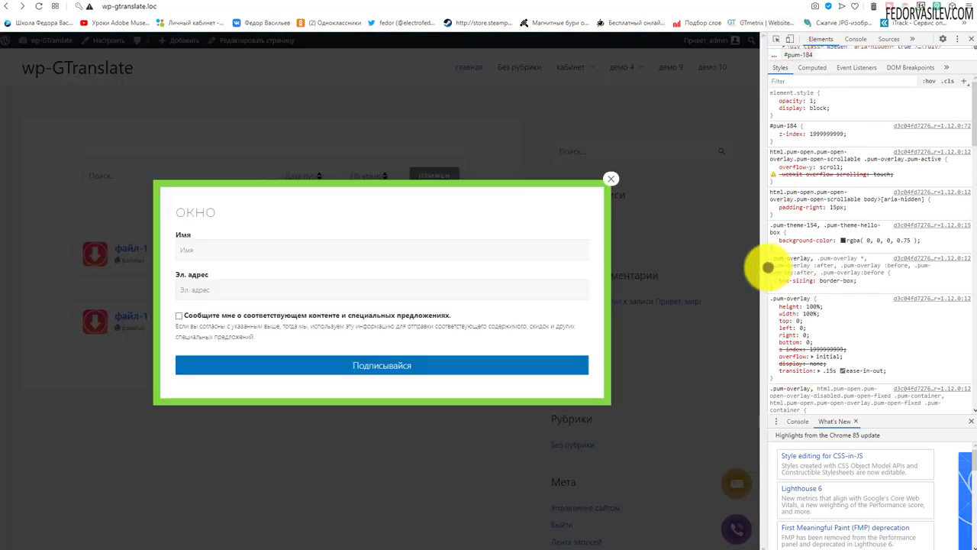
drag(763, 262, 849, 321)
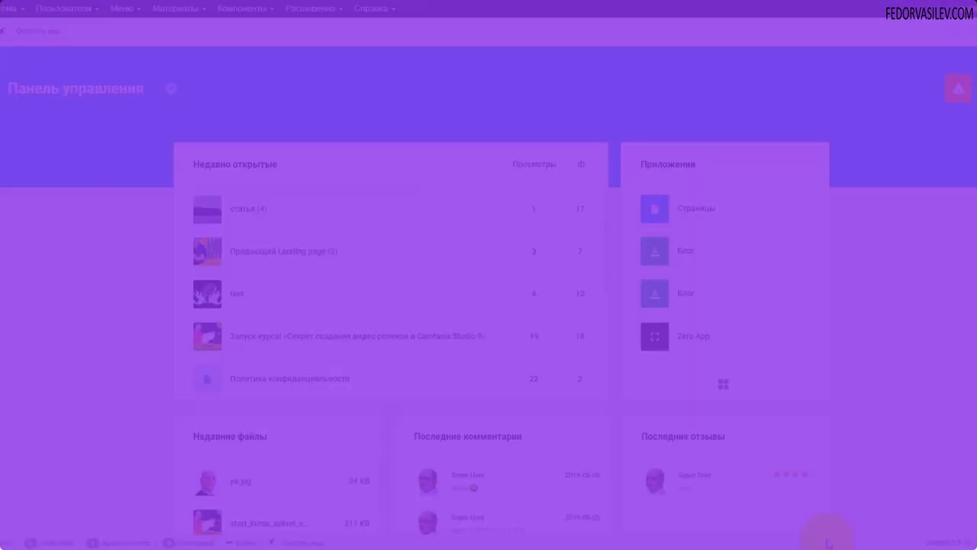
click(958, 90)
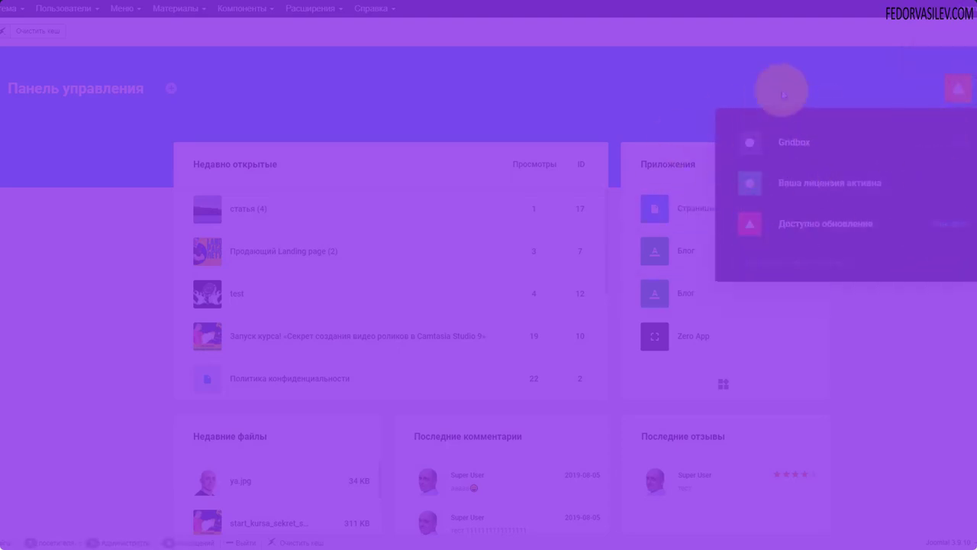
click(787, 178)
click(12, 185)
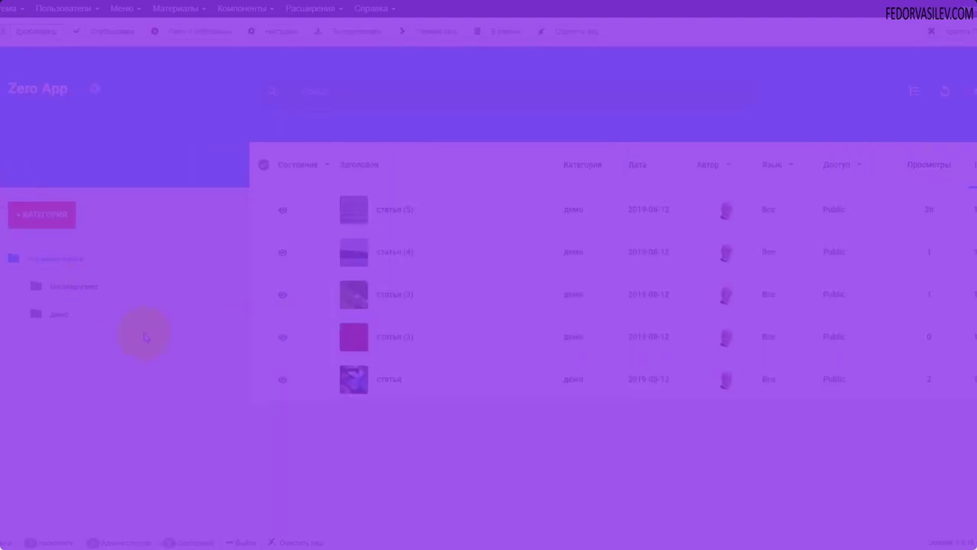
click(96, 89)
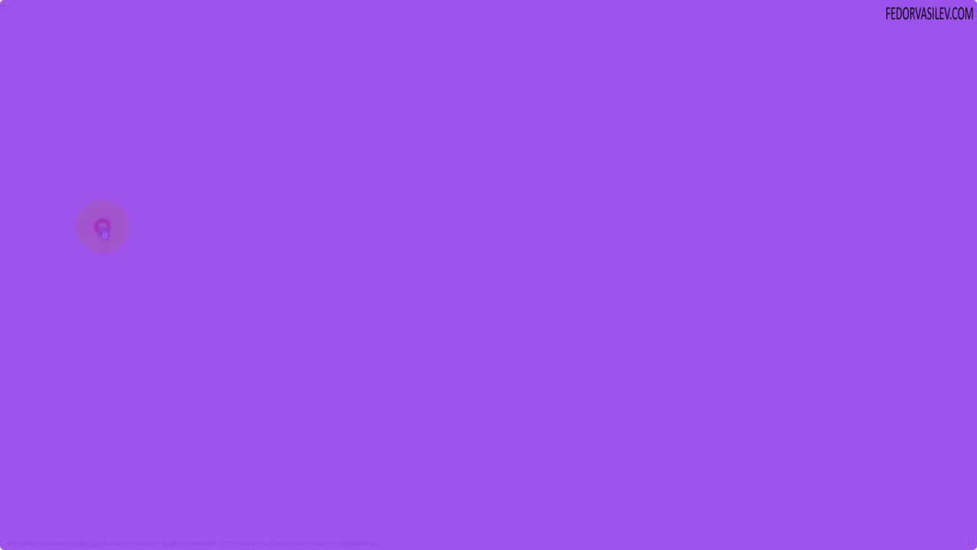